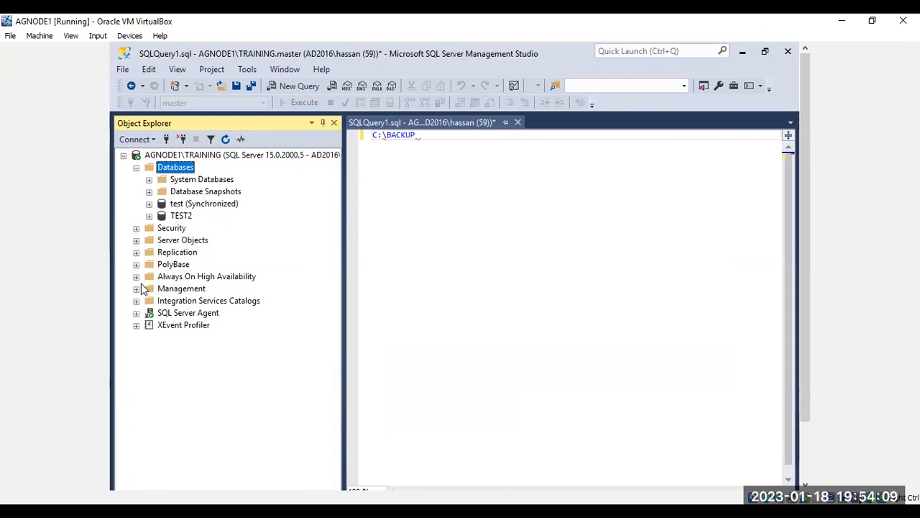
# Step: Expand Replication with its empty Local Publications and Local Subscriptions folders
pyautogui.click(136, 253)
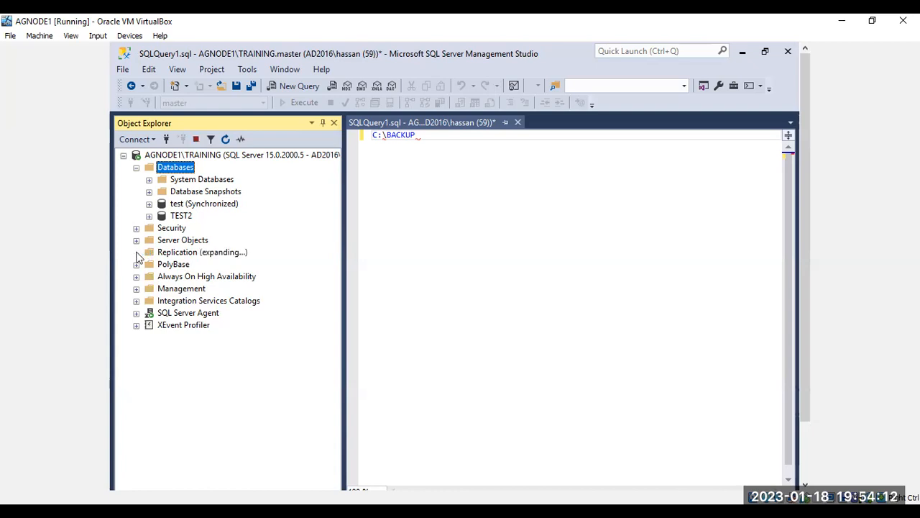
pyautogui.rightClick(192, 253)
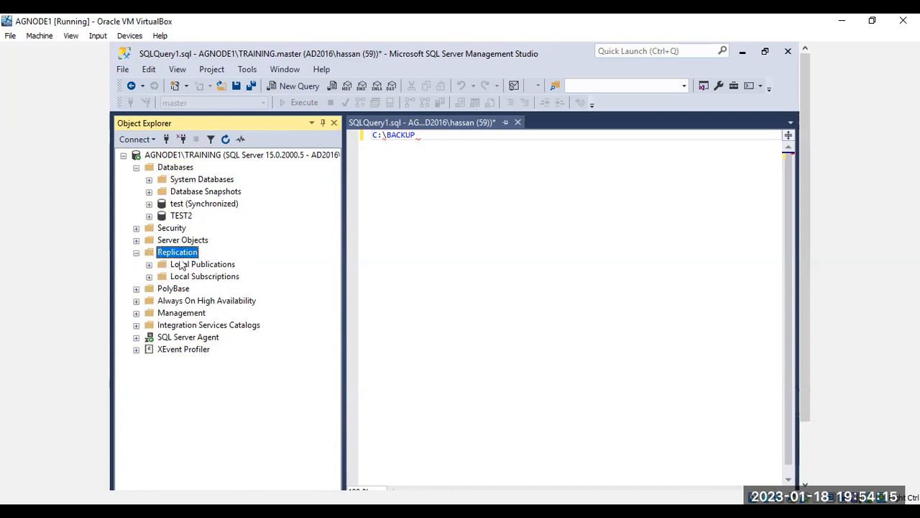
pyautogui.click(148, 265)
pyautogui.click(149, 278)
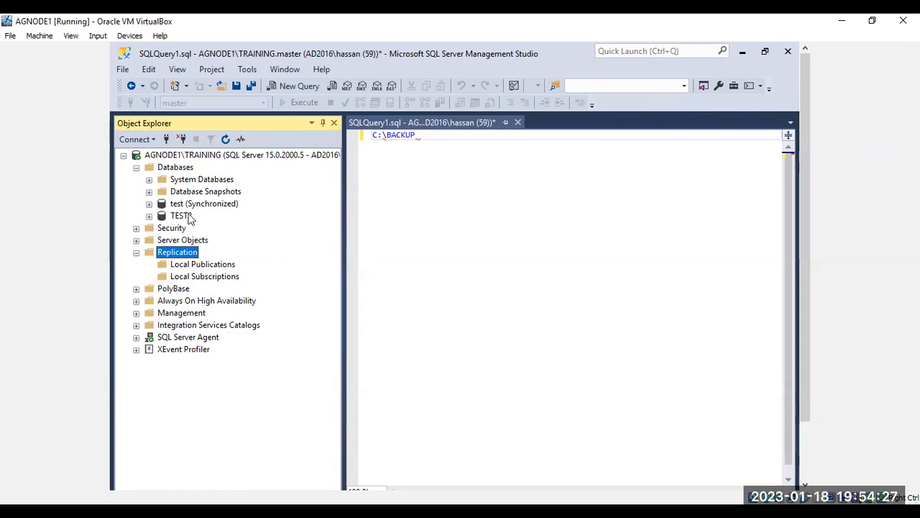
# Step: Check TEST2's Tables folder for user tables, then collapse TEST2
pyautogui.click(149, 217)
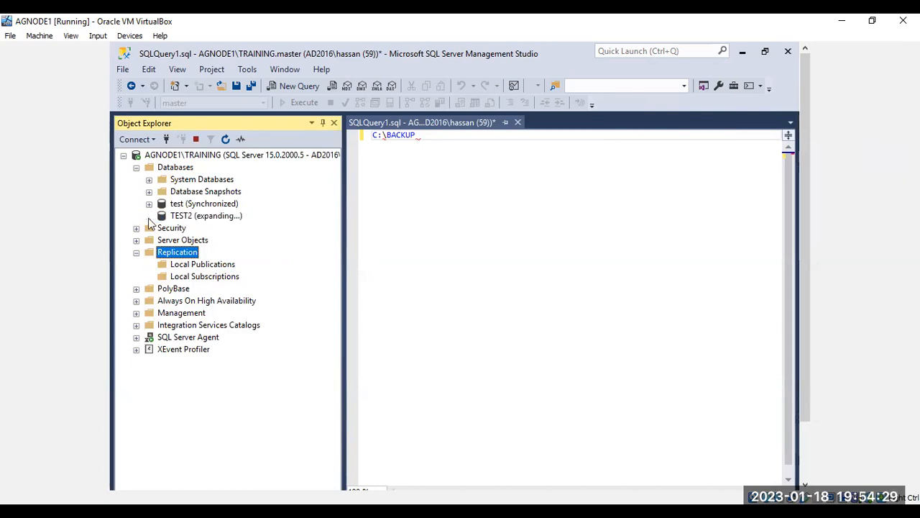
pyautogui.click(163, 242)
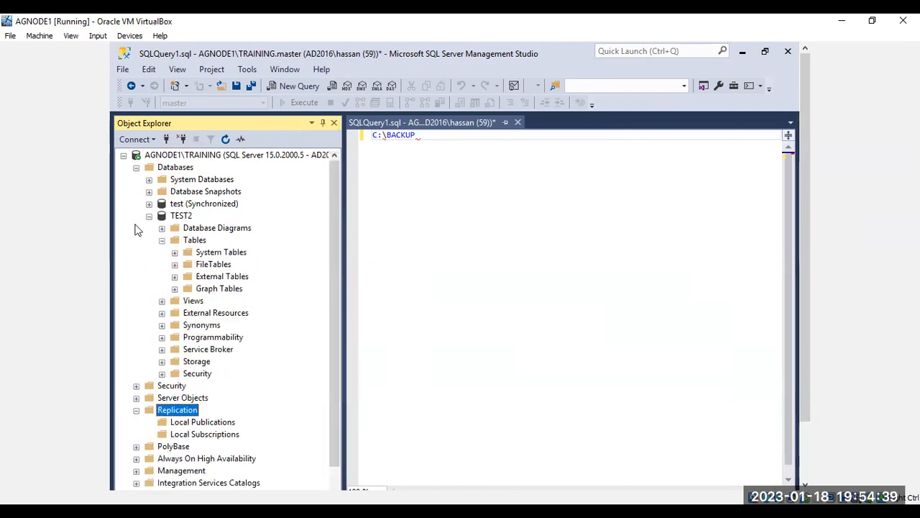
pyautogui.click(148, 215)
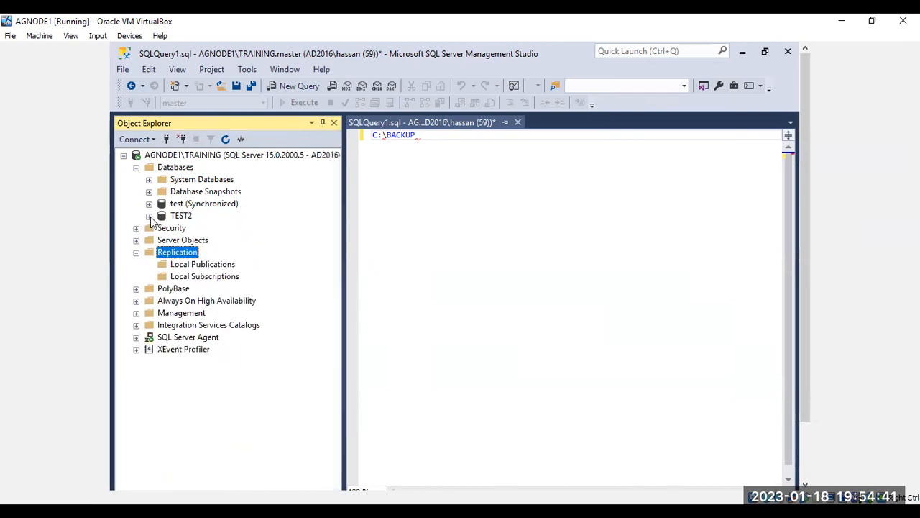
# Step: Review Replication's context menu and expand System Databases to list master, model, msdb and tempdb
pyautogui.rightClick(193, 253)
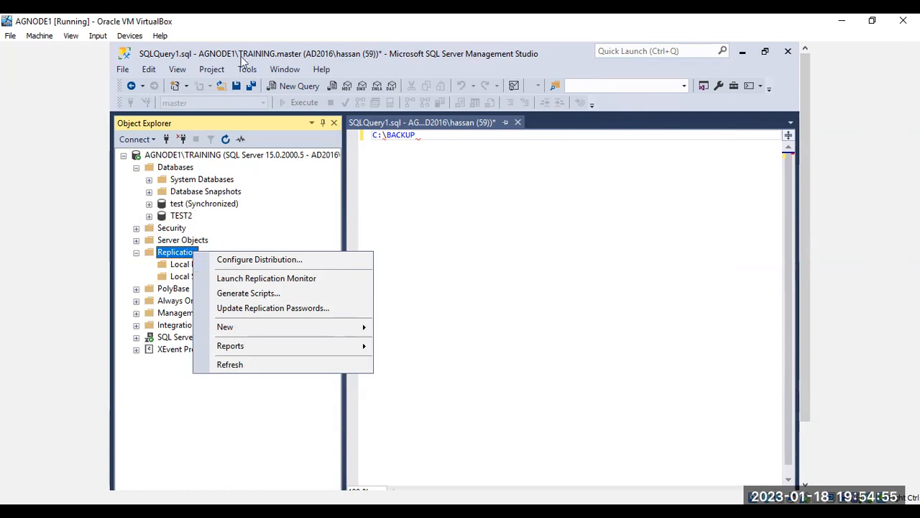
pyautogui.click(209, 130)
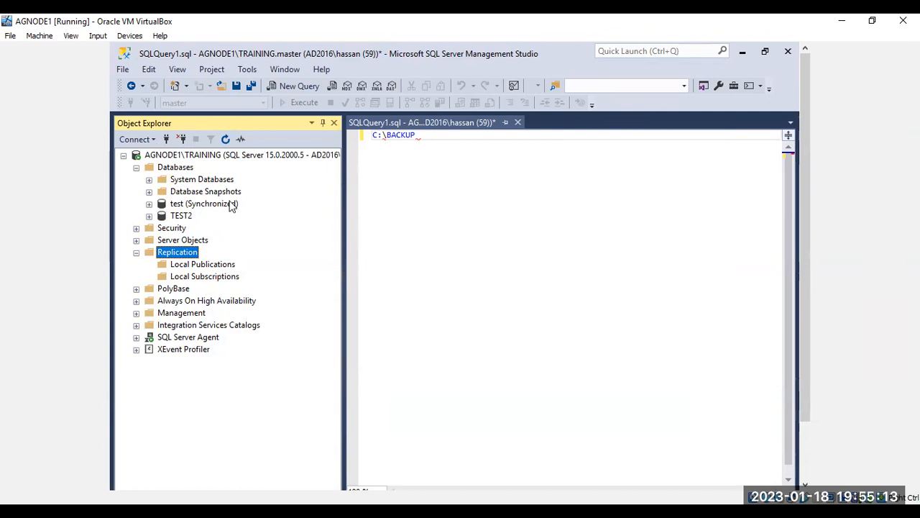
pyautogui.rightClick(173, 259)
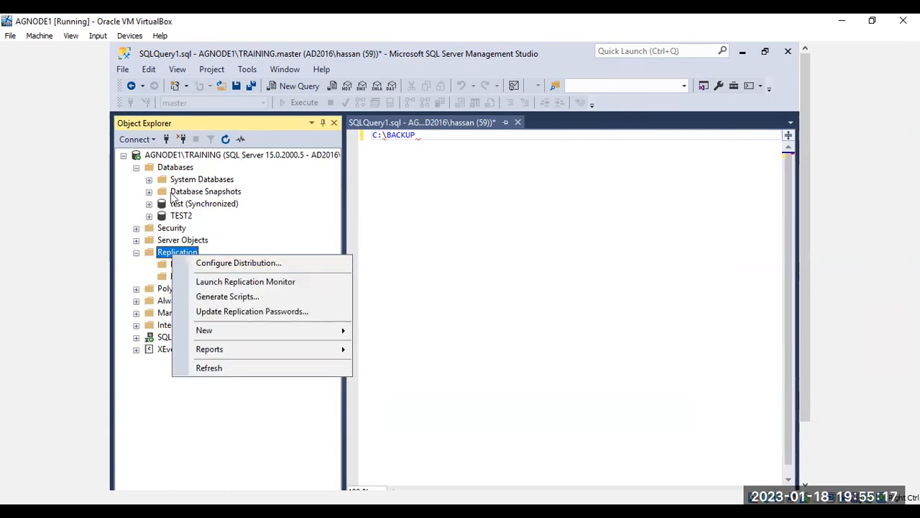
pyautogui.click(149, 179)
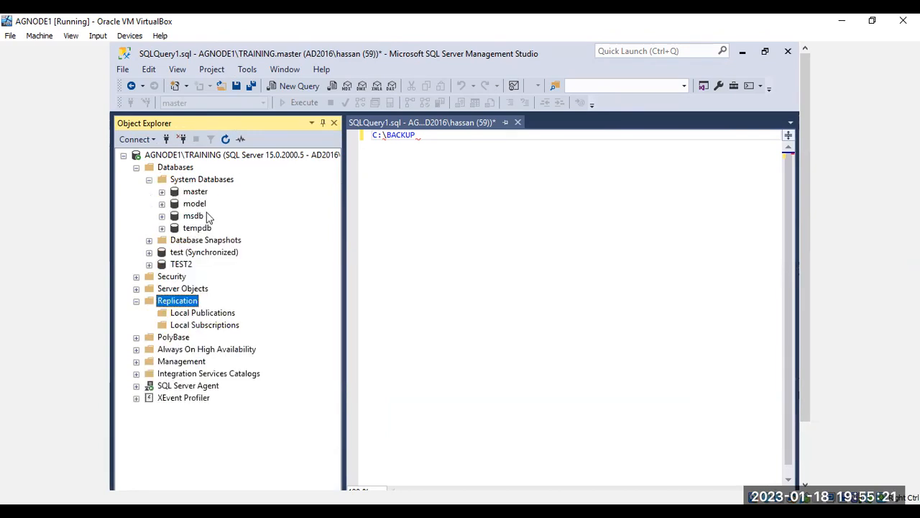
pyautogui.rightClick(184, 308)
# Step: Start Configure Distribution, keeping TRAINING as its own Distributor, up to the Snapshot Folder page
pyautogui.click(220, 312)
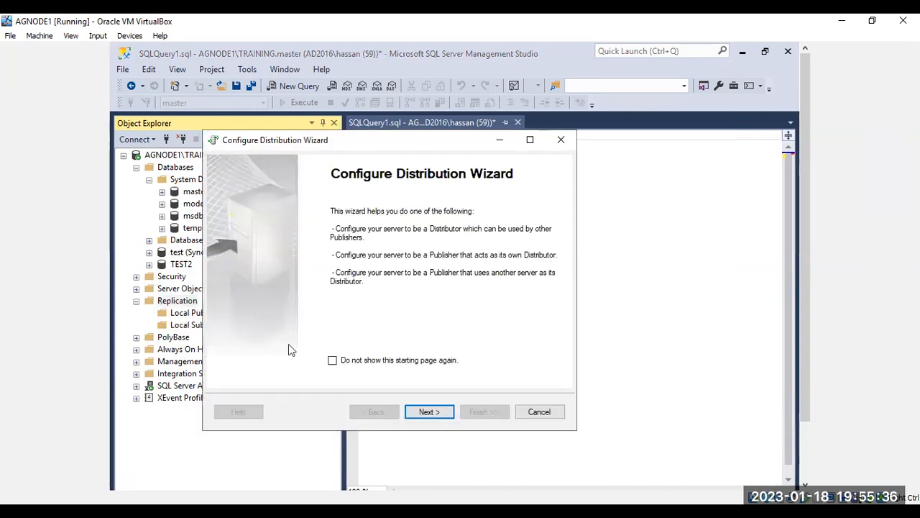
pyautogui.click(428, 411)
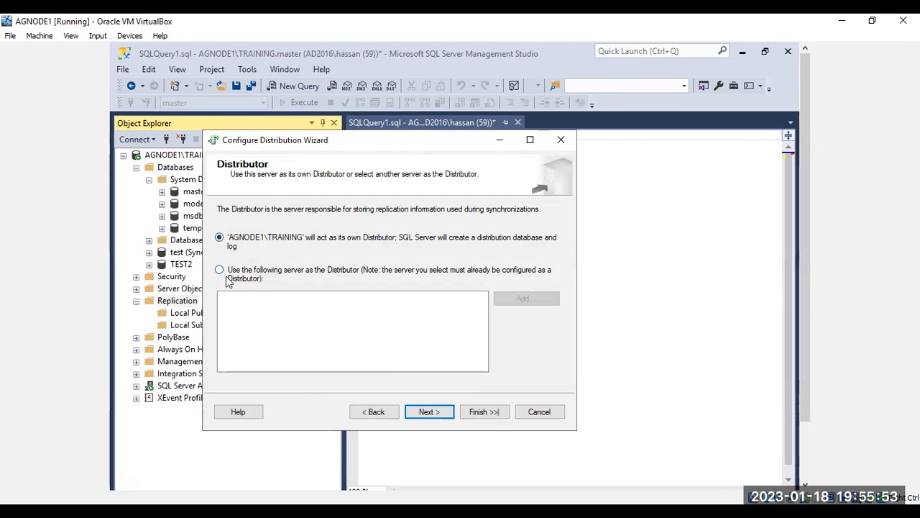
pyautogui.click(427, 412)
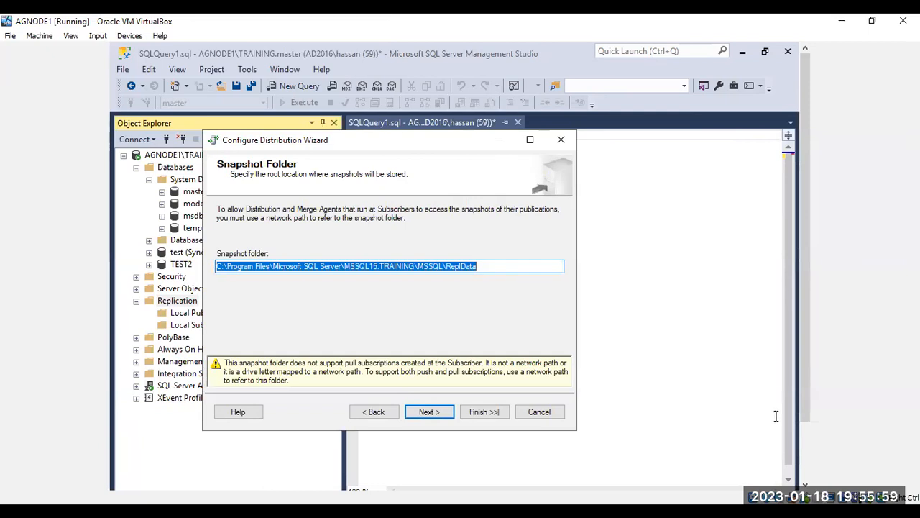
pyautogui.moveTo(808, 412); pyautogui.dragTo(811, 463)
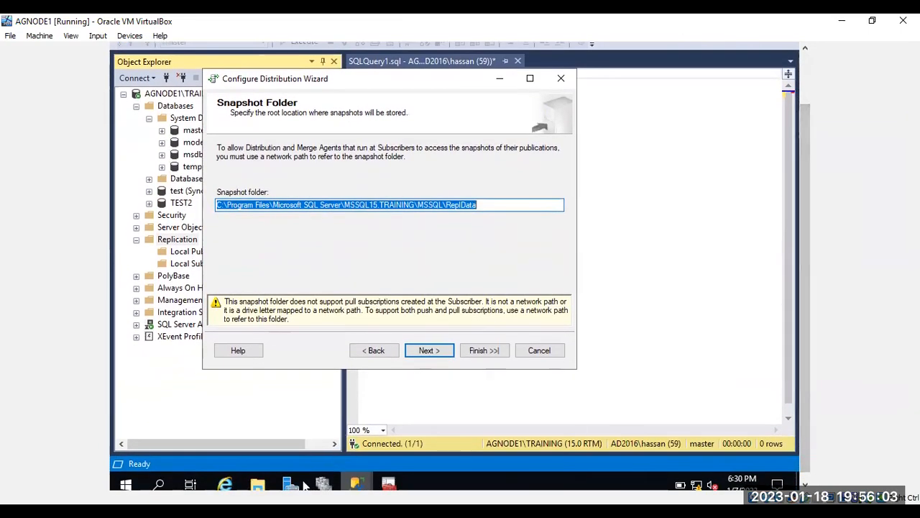
# Step: Open Local Disk (C:) in File Explorer and select the ReplData part of the wizard's snapshot path
pyautogui.click(258, 483)
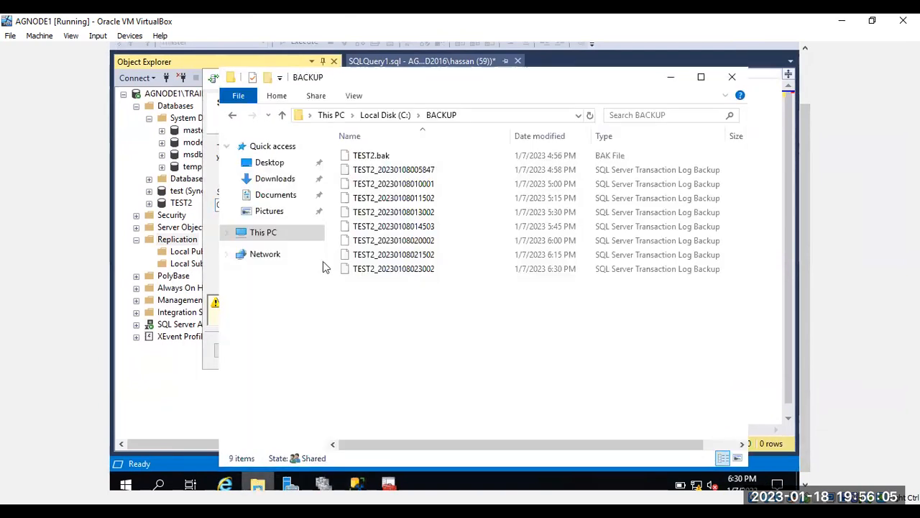
pyautogui.click(278, 232)
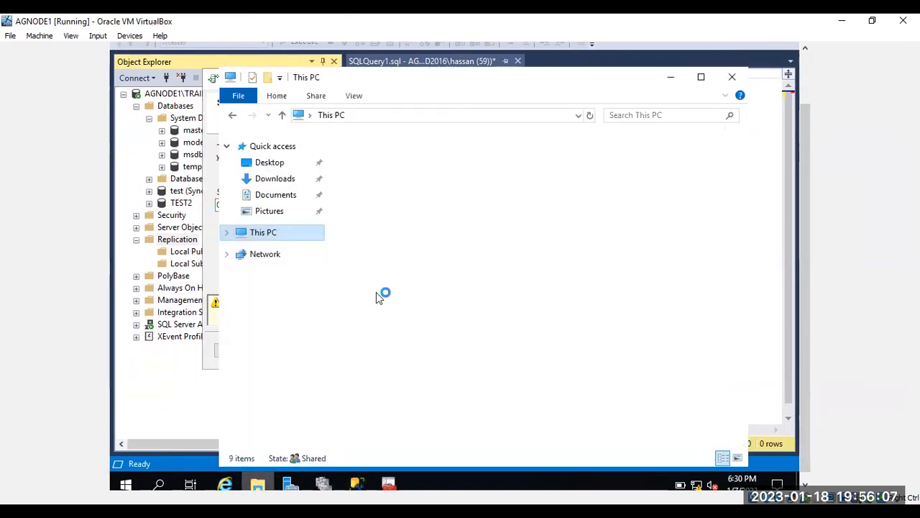
pyautogui.click(420, 333)
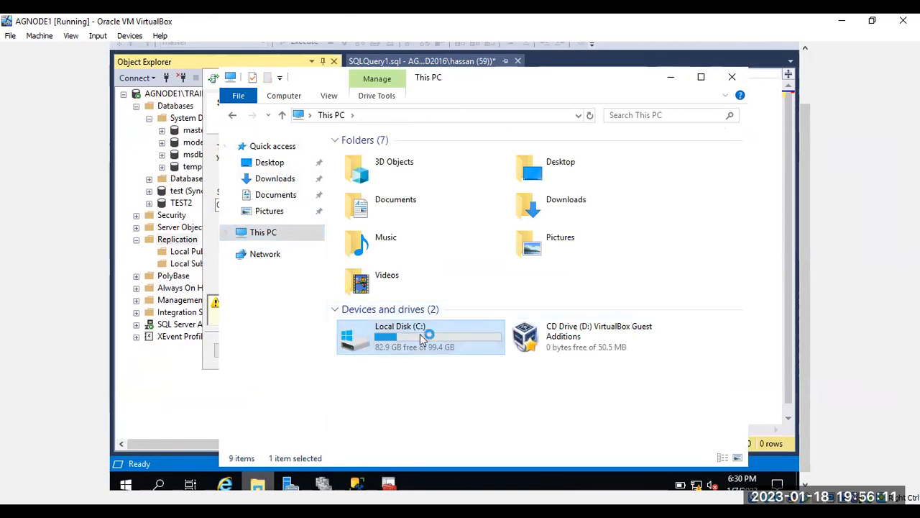
pyautogui.doubleClick(420, 334)
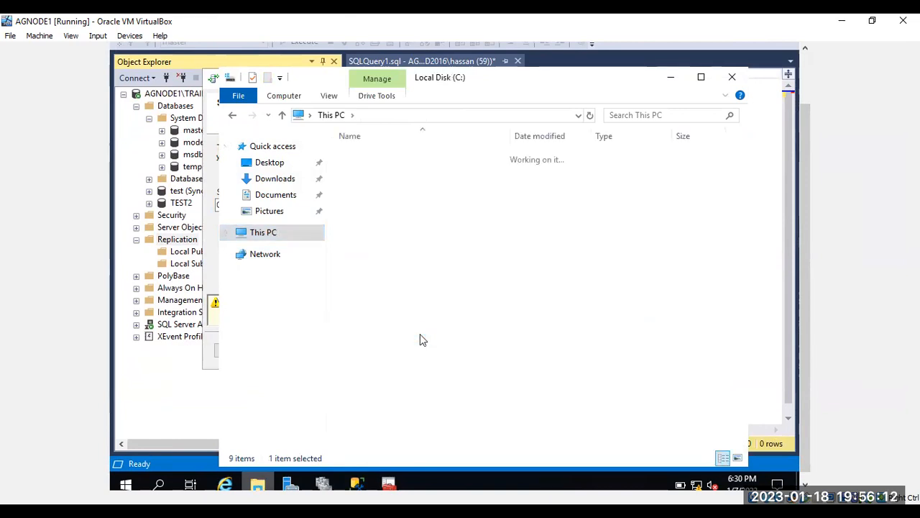
pyautogui.rightClick(410, 277)
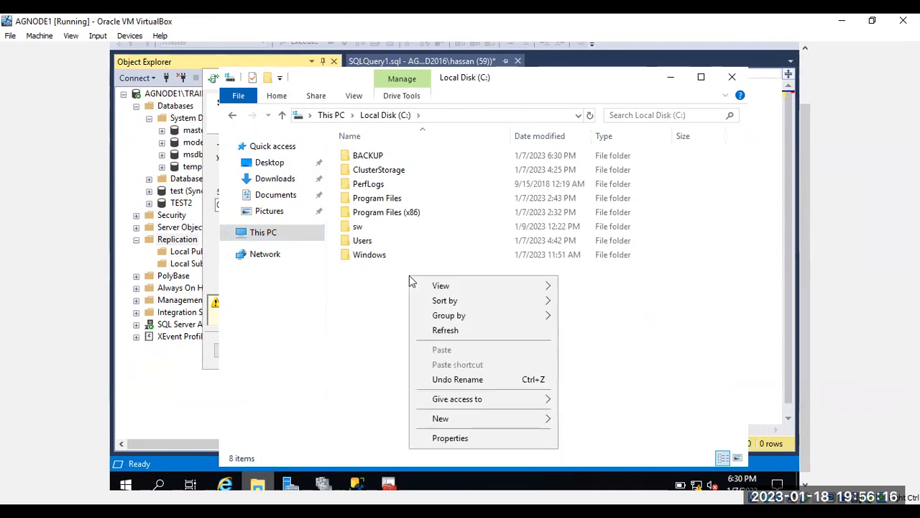
pyautogui.click(208, 268)
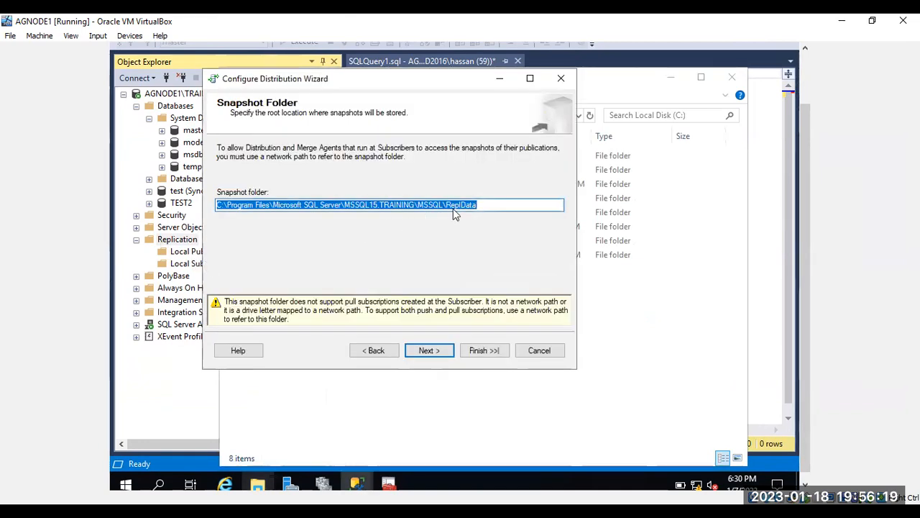
pyautogui.click(450, 205)
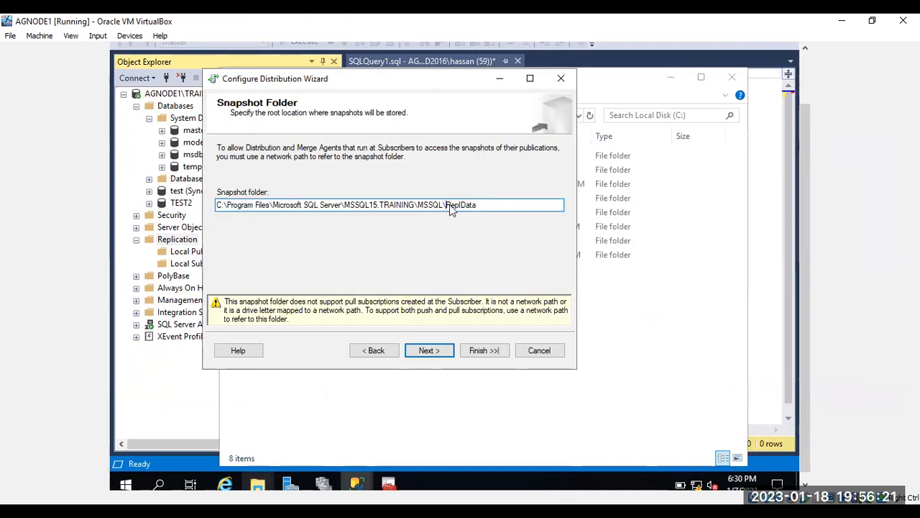
pyautogui.hotkey('shift', 'Right')
pyautogui.hotkey('shift', 'Right')
pyautogui.hotkey('shift', 'Right')
pyautogui.hotkey('shift', 'Right')
pyautogui.hotkey('shift', 'Right')
pyautogui.hotkey('shift', 'Right')
pyautogui.hotkey('shift', 'Right')
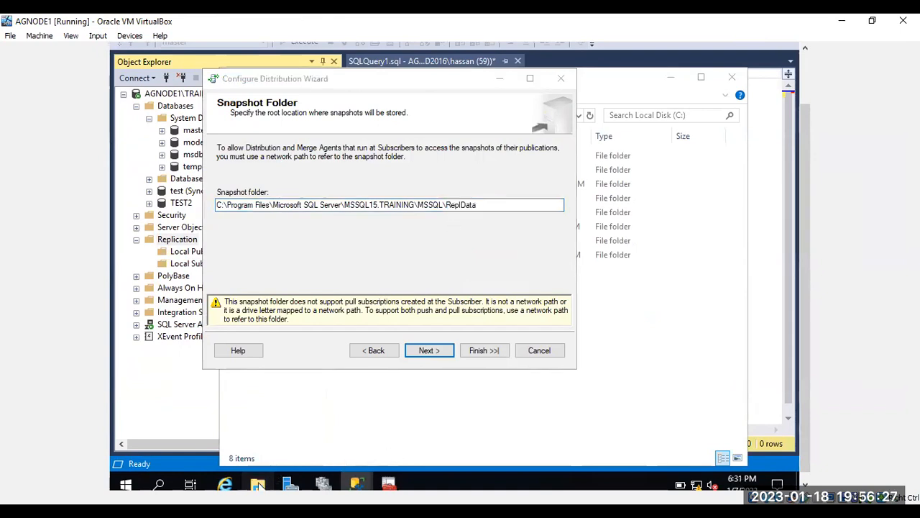
# Step: Create a new folder named ReplData at the root of C:
pyautogui.click(259, 486)
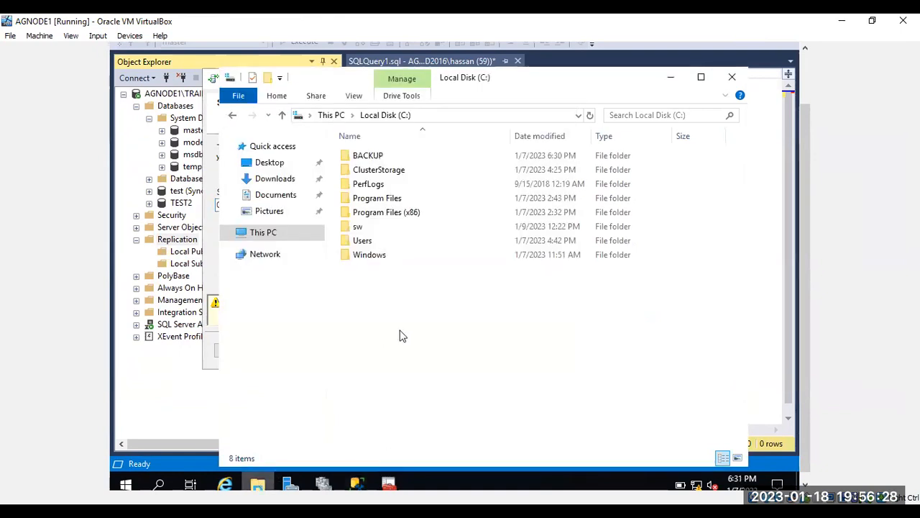
pyautogui.click(267, 77)
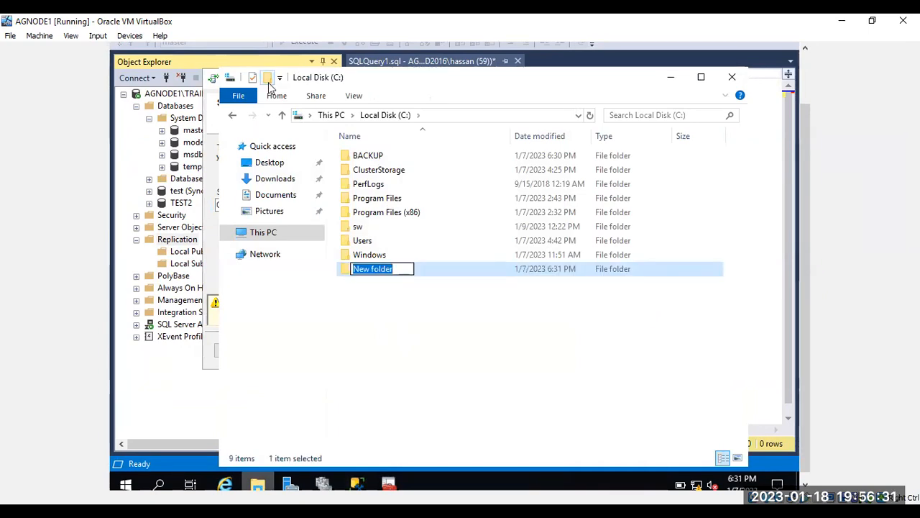
pyautogui.write('ReplData')
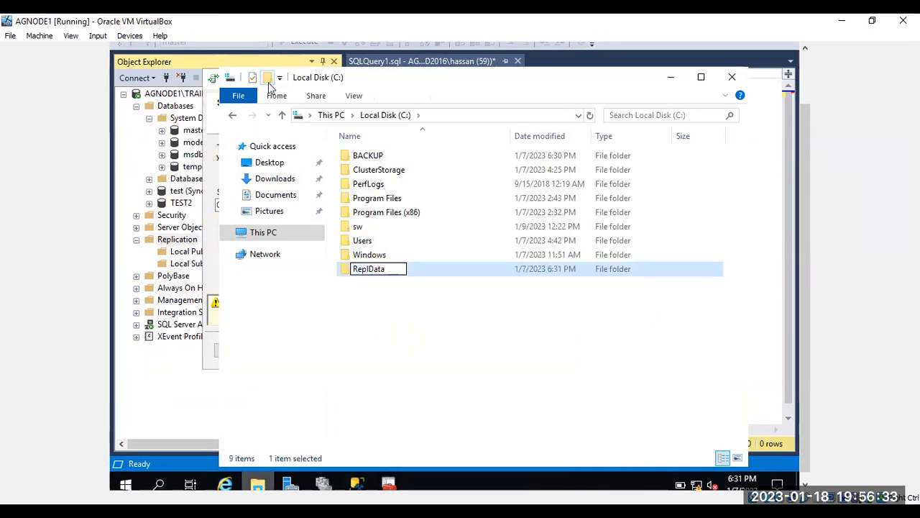
pyautogui.press('Return')
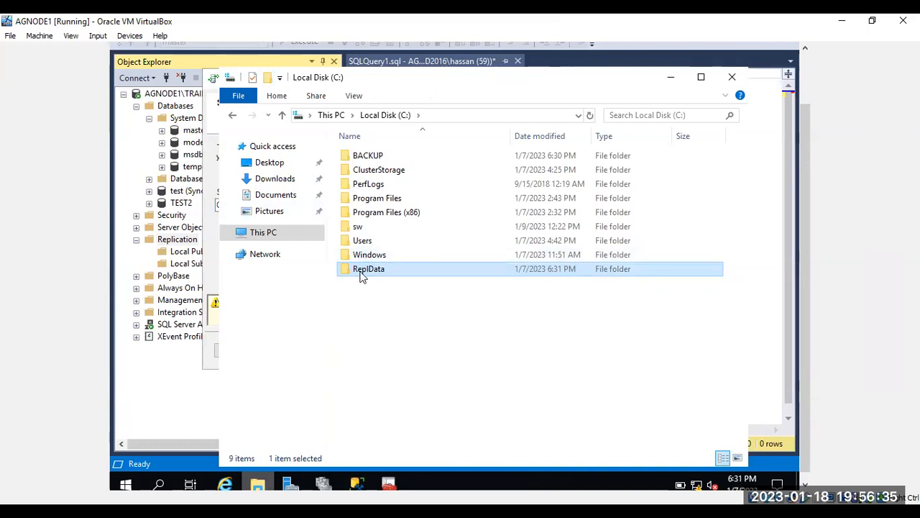
pyautogui.moveTo(361, 273); pyautogui.dragTo(406, 302)
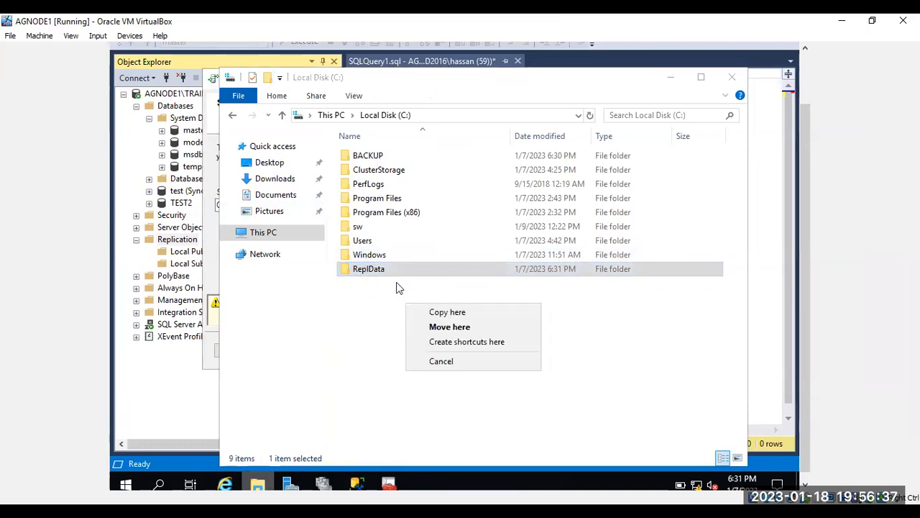
pyautogui.click(393, 271)
# Step: Start sharing ReplData from its Sharing properties and choose Find people to pick accounts
pyautogui.rightClick(393, 271)
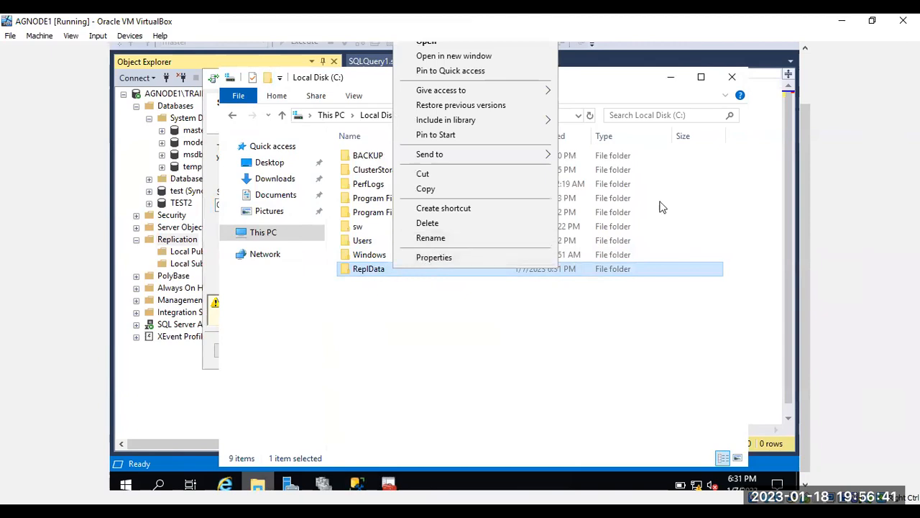
pyautogui.click(804, 74)
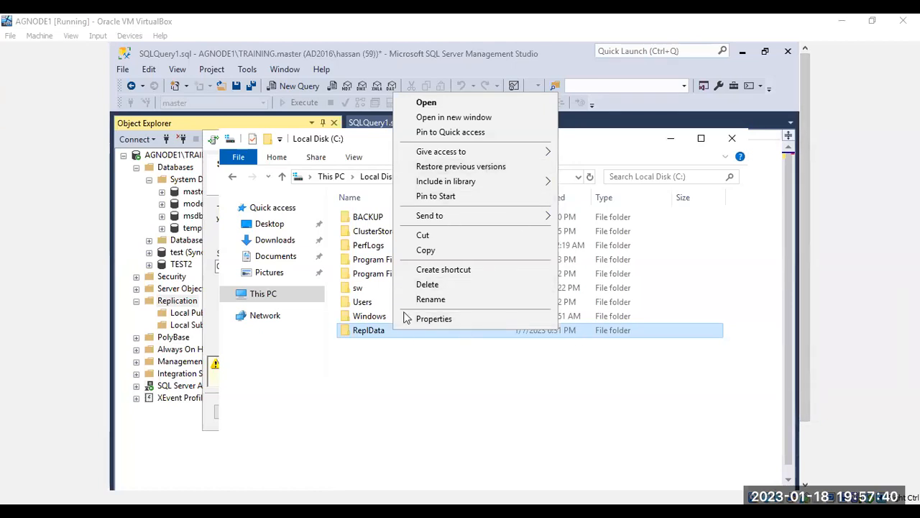
pyautogui.click(434, 319)
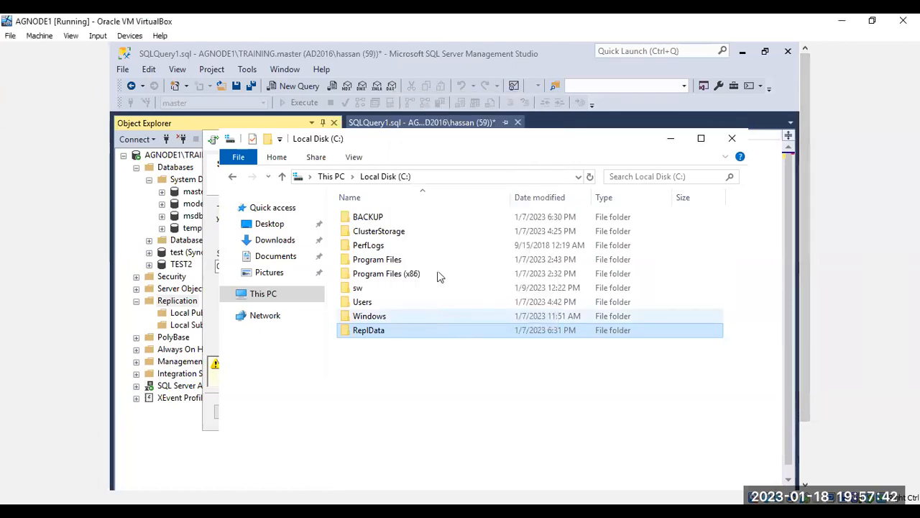
pyautogui.click(454, 237)
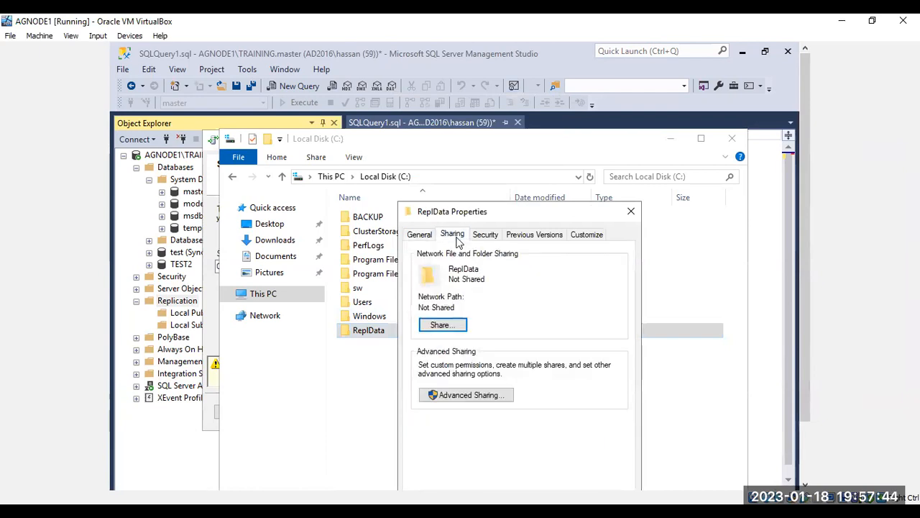
pyautogui.click(441, 327)
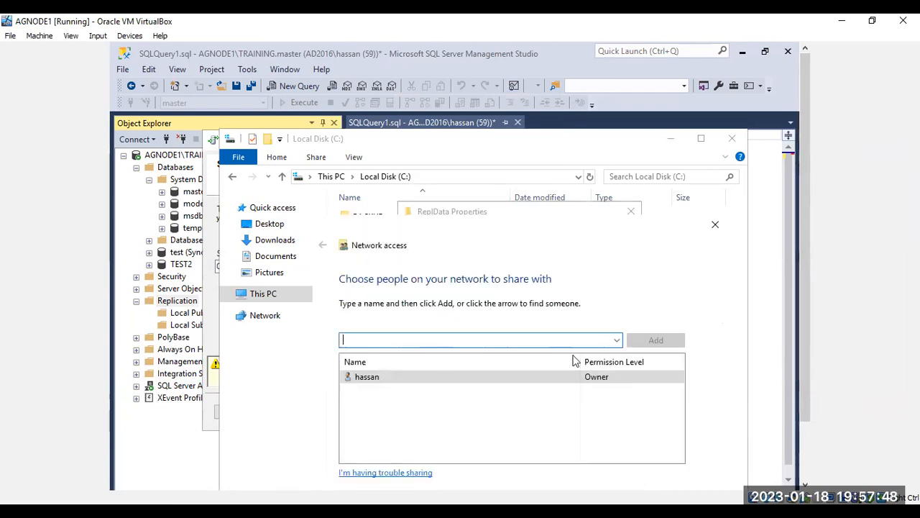
pyautogui.click(617, 340)
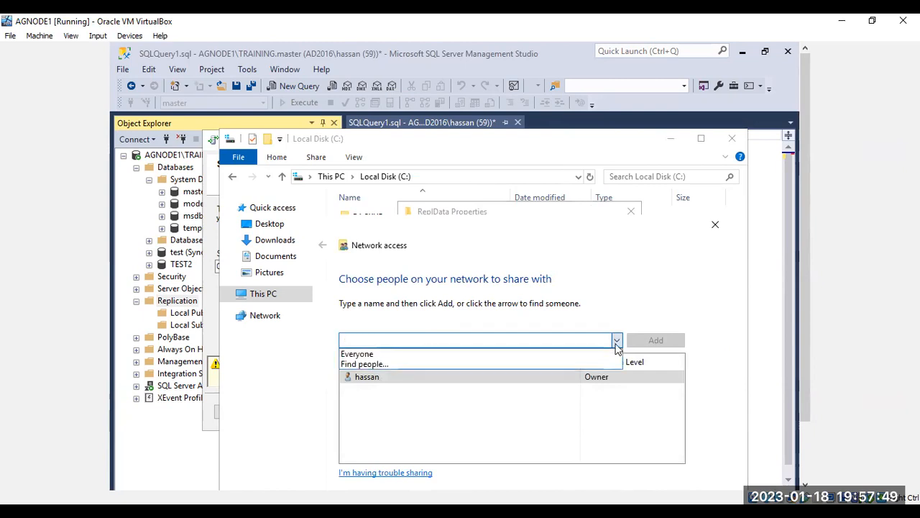
pyautogui.click(562, 368)
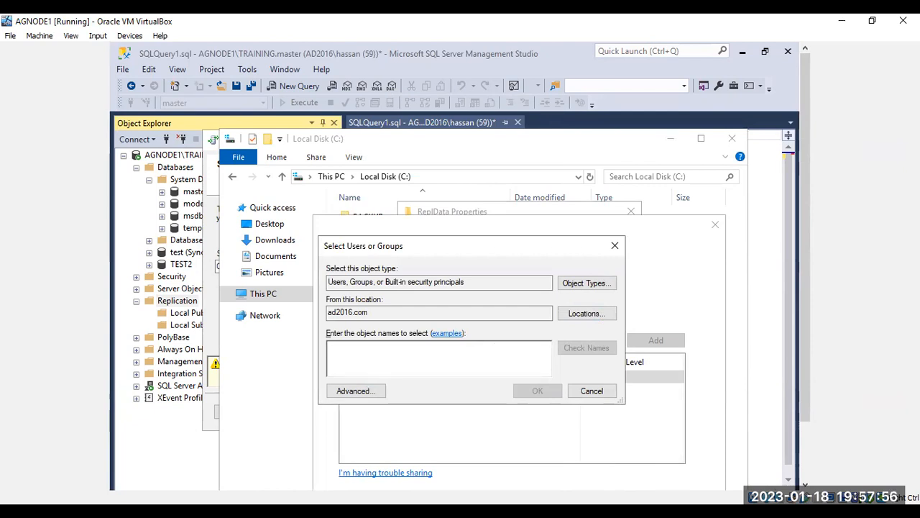
# Step: Search for 'sql' and add the sqlagnt and sqldb accounts to the ReplData sharing list
pyautogui.write('sql')
pyautogui.click(569, 348)
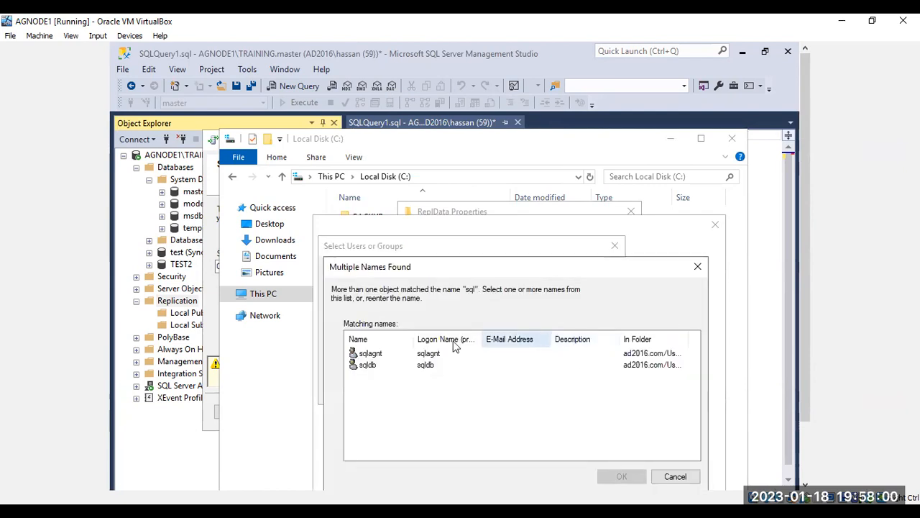
pyautogui.click(387, 357)
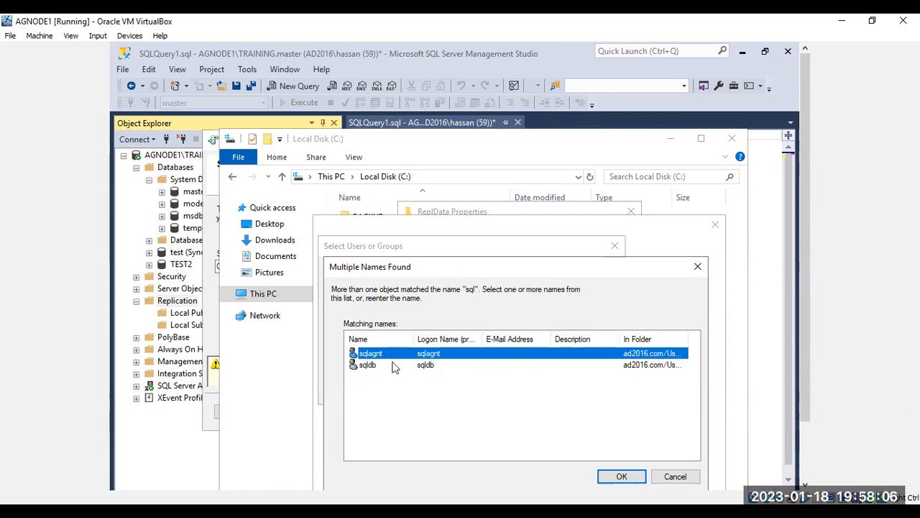
pyautogui.keyDown('shift'); pyautogui.click(392, 364); pyautogui.keyUp('shift')
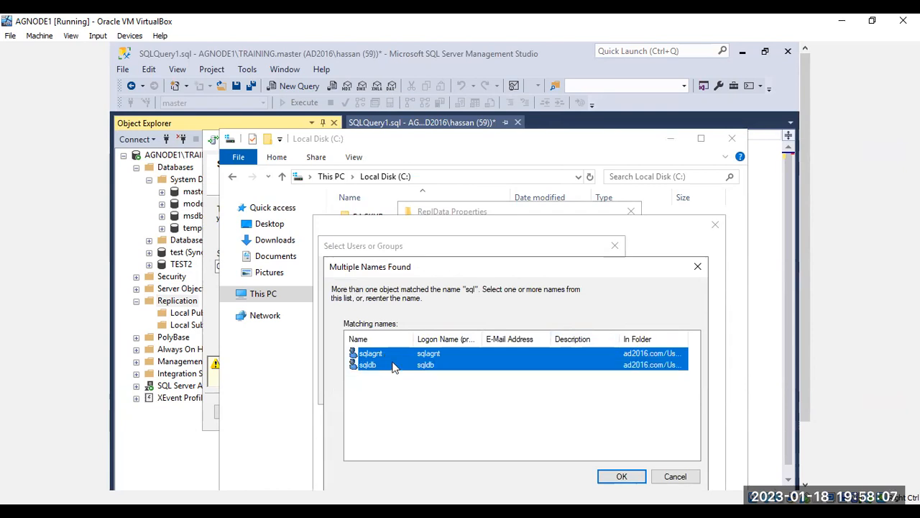
pyautogui.click(622, 476)
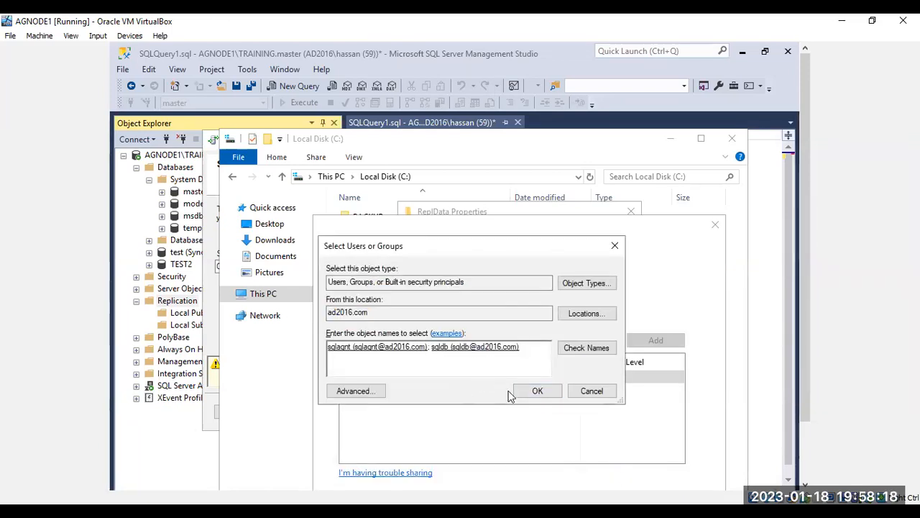
pyautogui.click(539, 392)
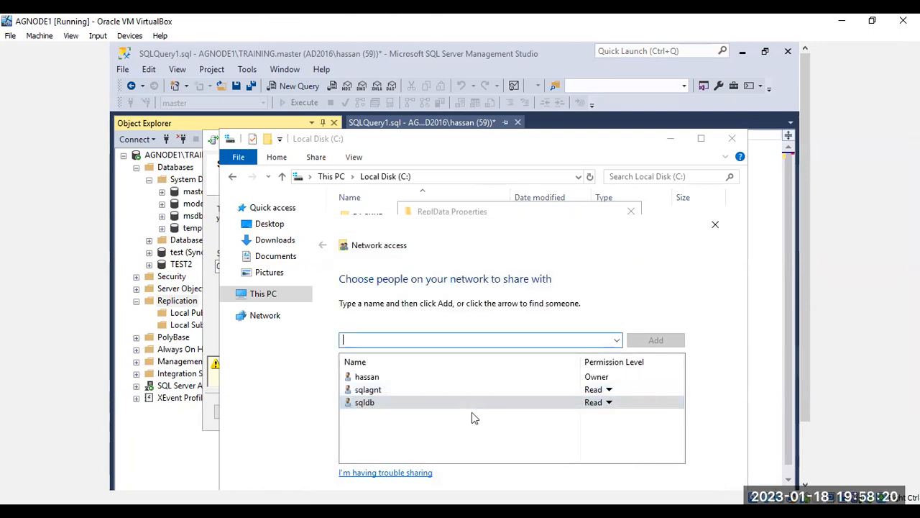
# Step: Give both sqlagnt and sqldb Read/Write permission
pyautogui.click(609, 390)
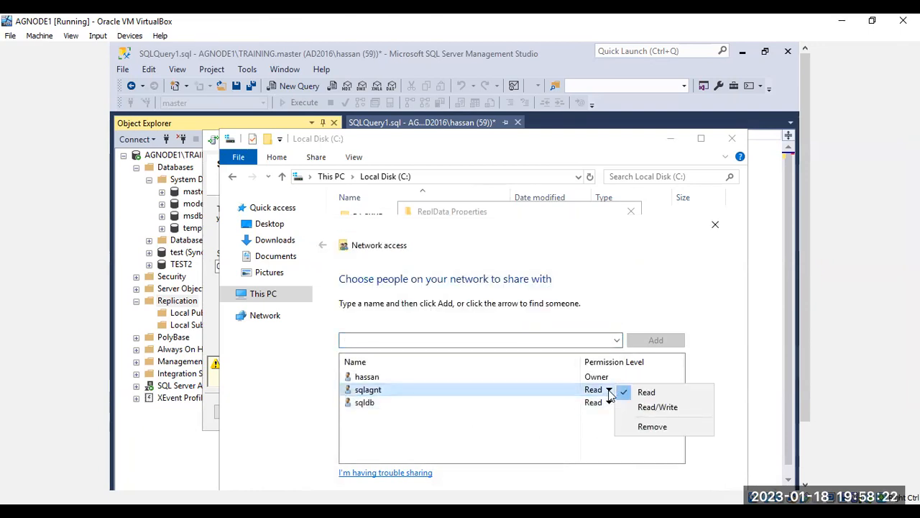
pyautogui.click(627, 409)
pyautogui.click(607, 404)
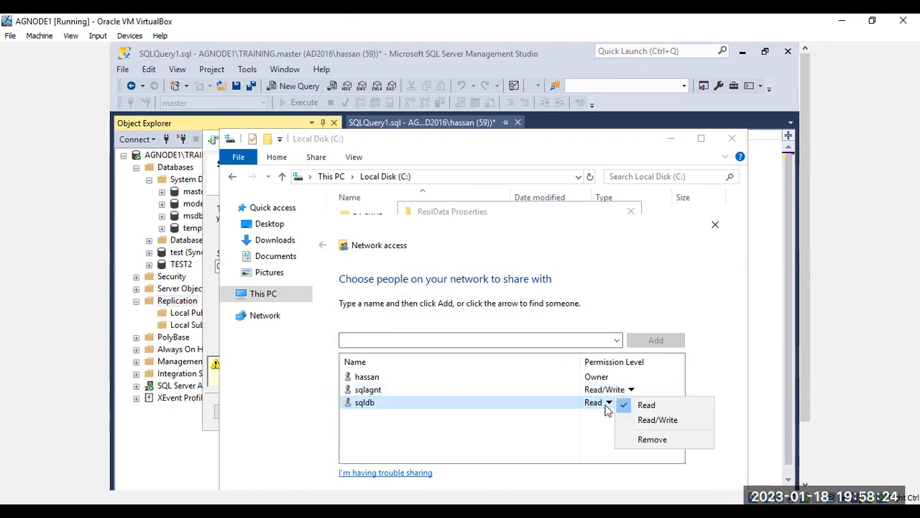
pyautogui.click(657, 420)
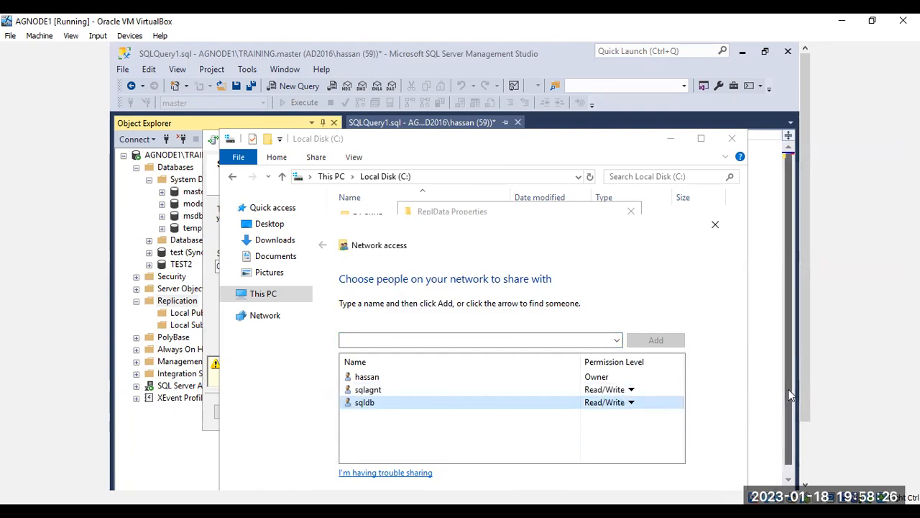
pyautogui.moveTo(791, 389); pyautogui.dragTo(793, 311)
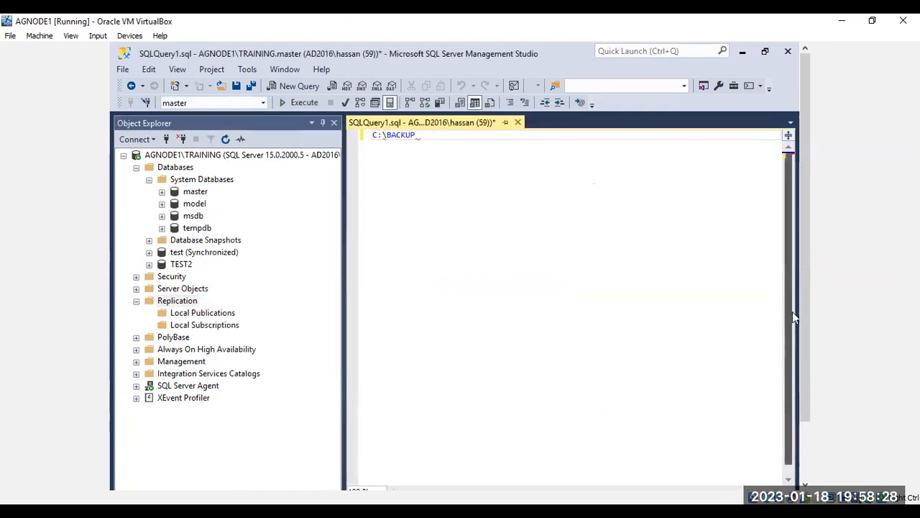
# Step: Apply the share so ReplData is available at \\AGNODE1\ReplData
pyautogui.moveTo(815, 372); pyautogui.dragTo(811, 439)
pyautogui.moveTo(258, 477)
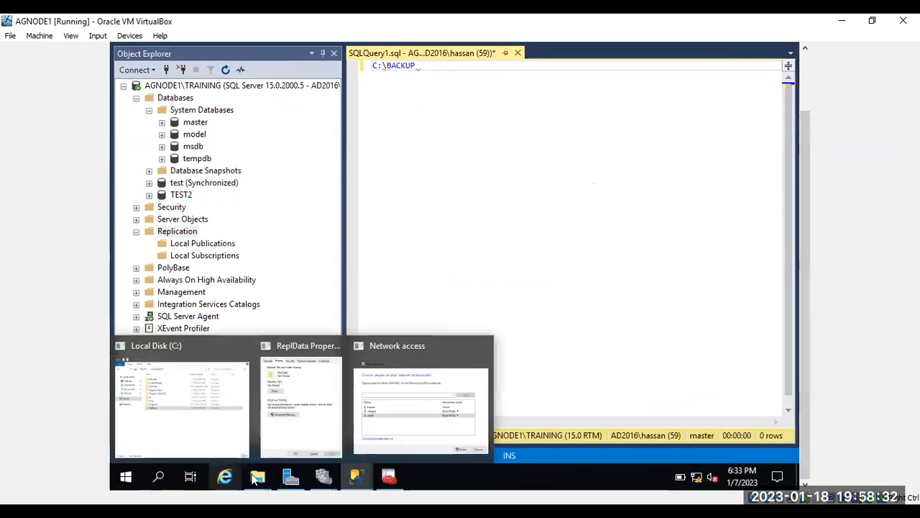
pyautogui.click(405, 417)
pyautogui.click(644, 435)
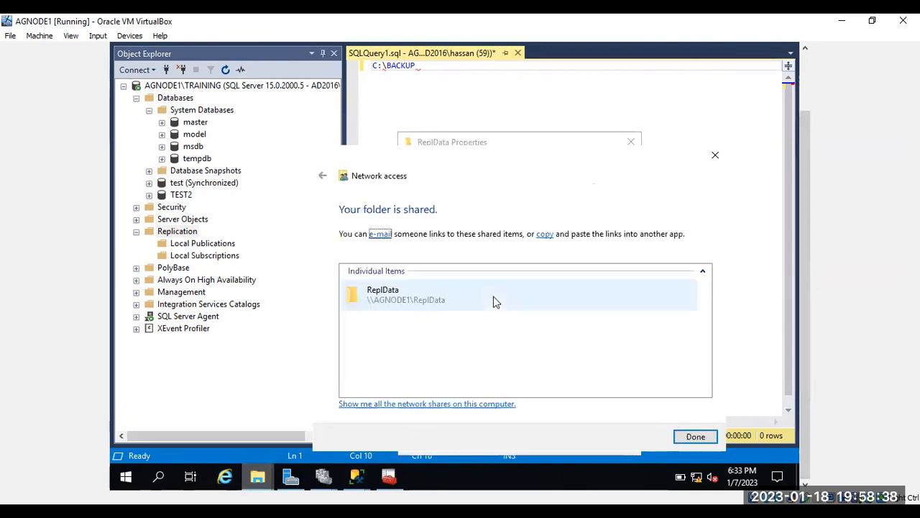
pyautogui.click(696, 436)
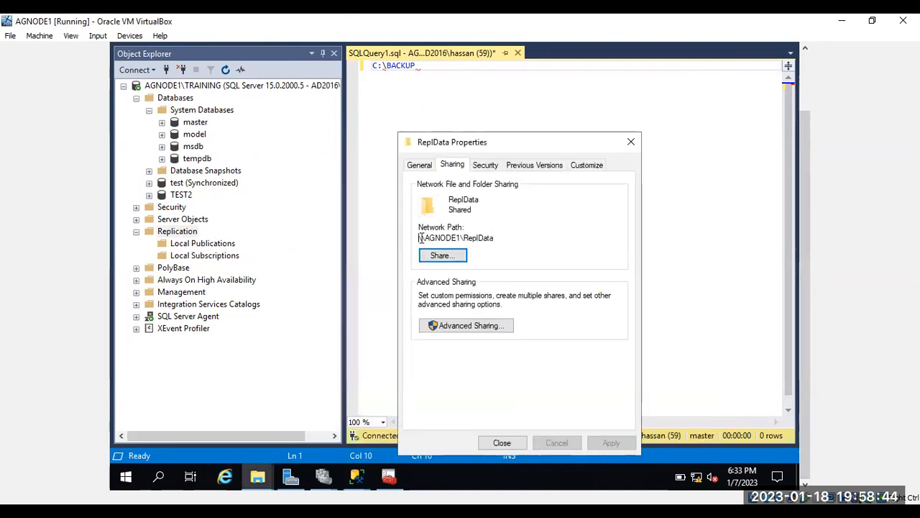
# Step: Copy \\AGNODE1\ReplData from the Sharing tab and paste it as the wizard's snapshot folder
pyautogui.moveTo(421, 238); pyautogui.dragTo(510, 238)
pyautogui.hotkey('ctrl', 'c')
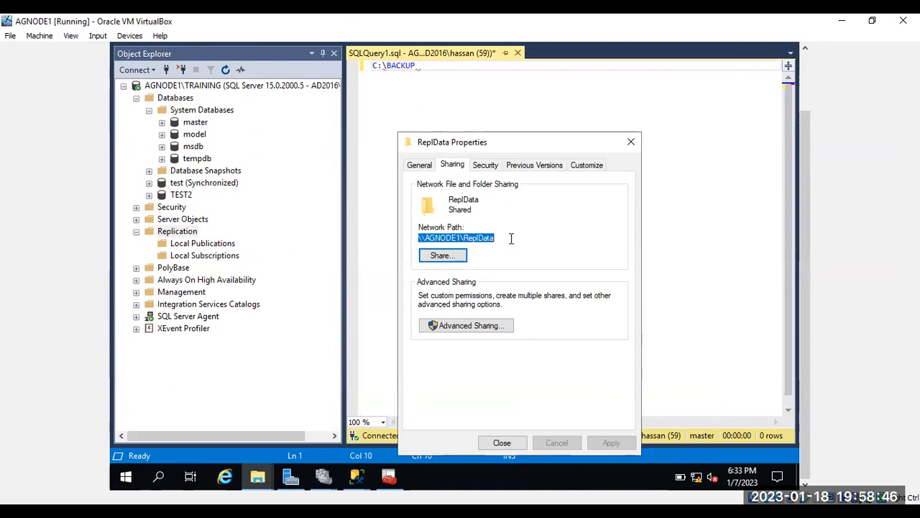
pyautogui.click(501, 442)
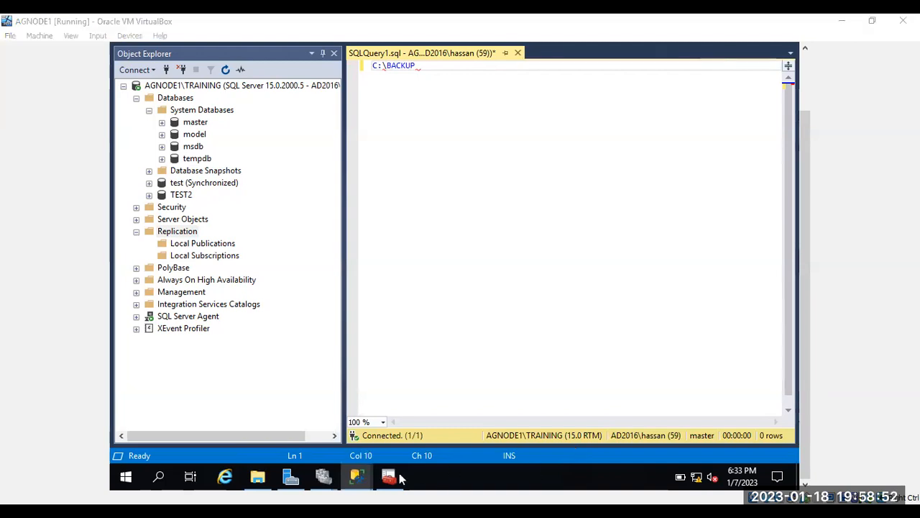
pyautogui.moveTo(372, 464)
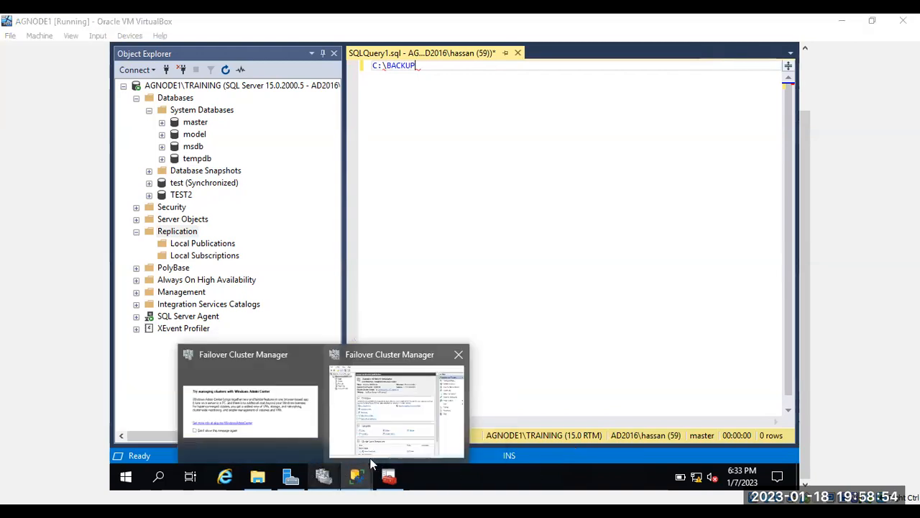
pyautogui.click(389, 431)
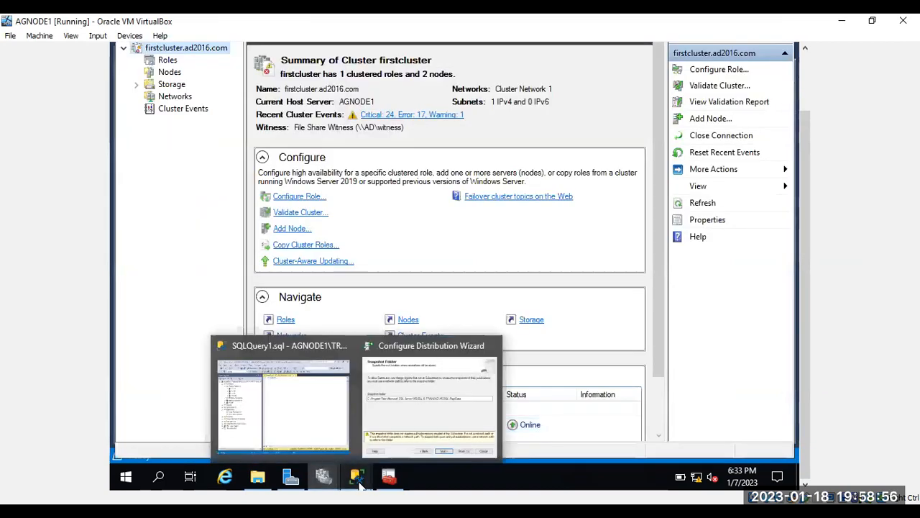
pyautogui.click(424, 421)
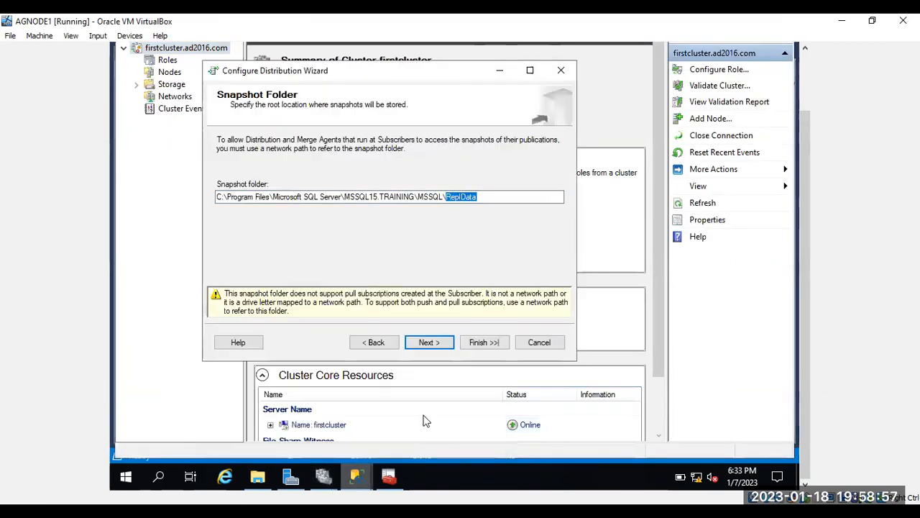
pyautogui.click(508, 201)
pyautogui.moveTo(508, 205); pyautogui.dragTo(198, 195)
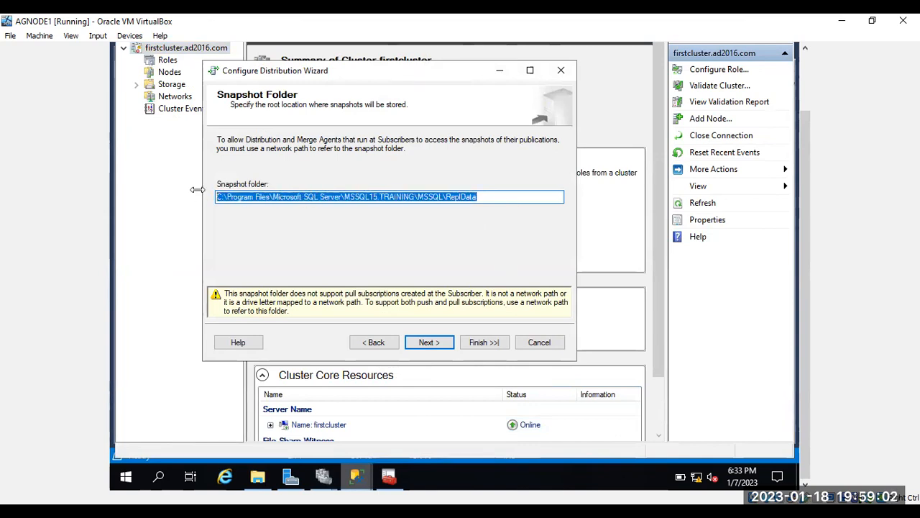
pyautogui.hotkey('ctrl', 'v')
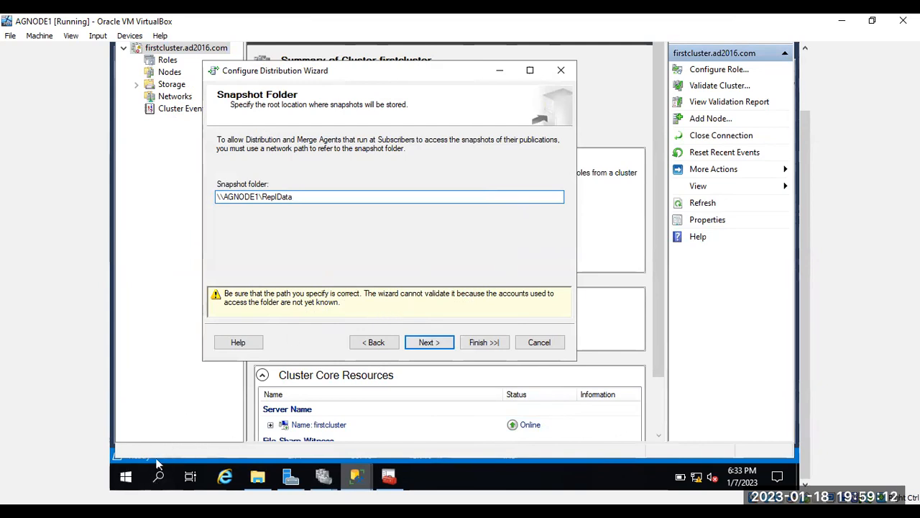
pyautogui.click(127, 478)
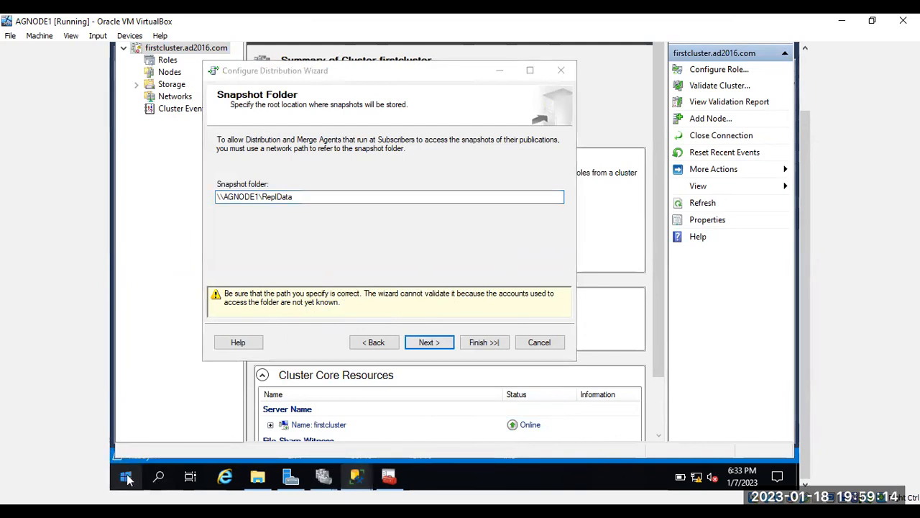
pyautogui.rightClick(128, 477)
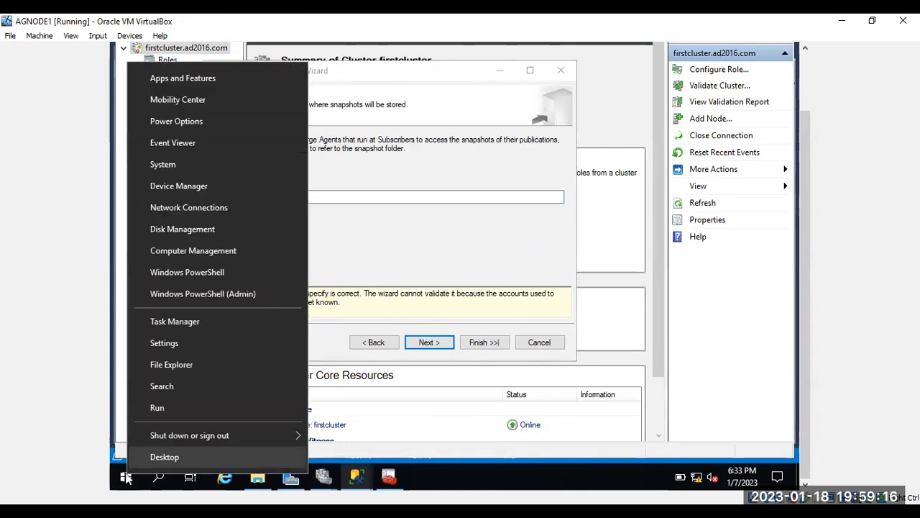
pyautogui.click(195, 406)
pyautogui.hotkey('ctrl', 'v')
pyautogui.press('Return')
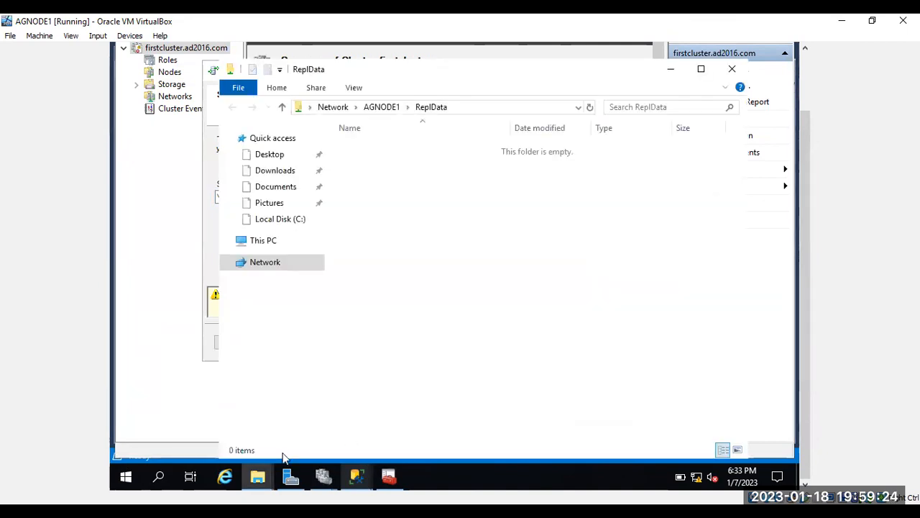
pyautogui.click(732, 69)
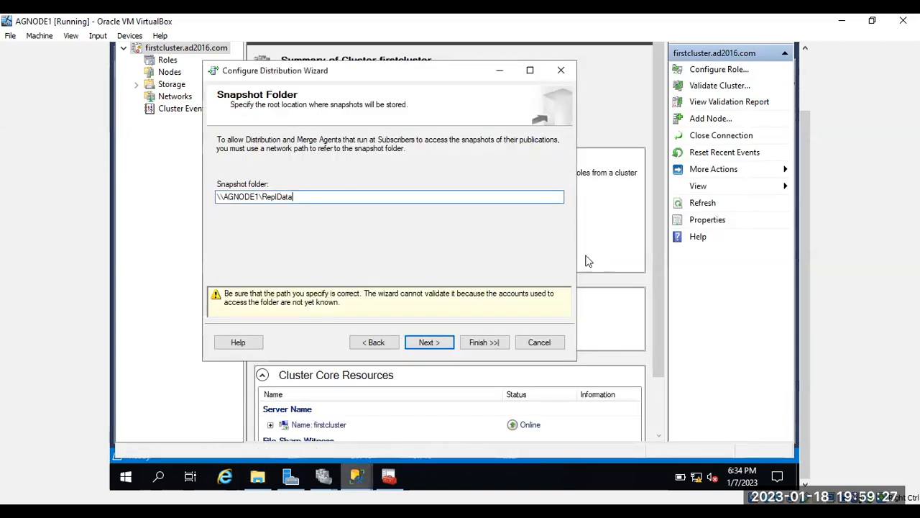
# Step: Accept the default distribution database and keep AGNODE1\TRAINING enabled as Publisher
pyautogui.click(429, 343)
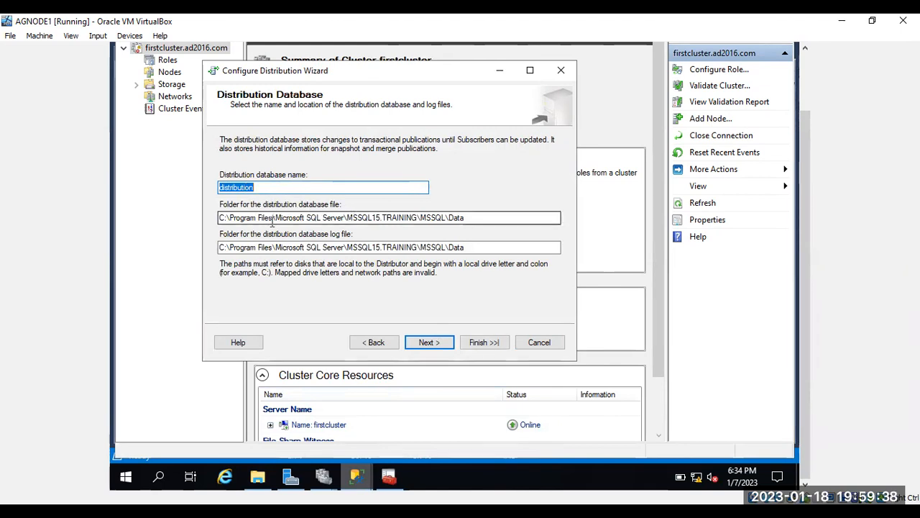
pyautogui.click(426, 343)
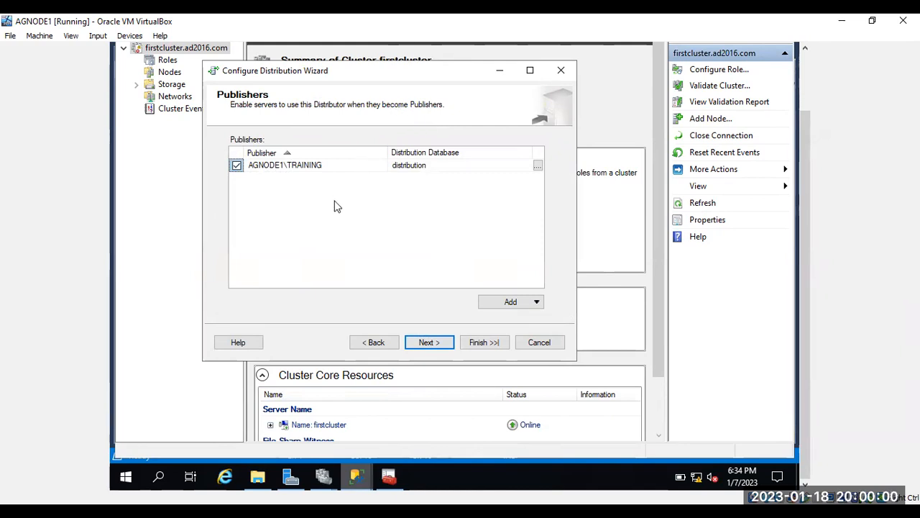
pyautogui.click(440, 348)
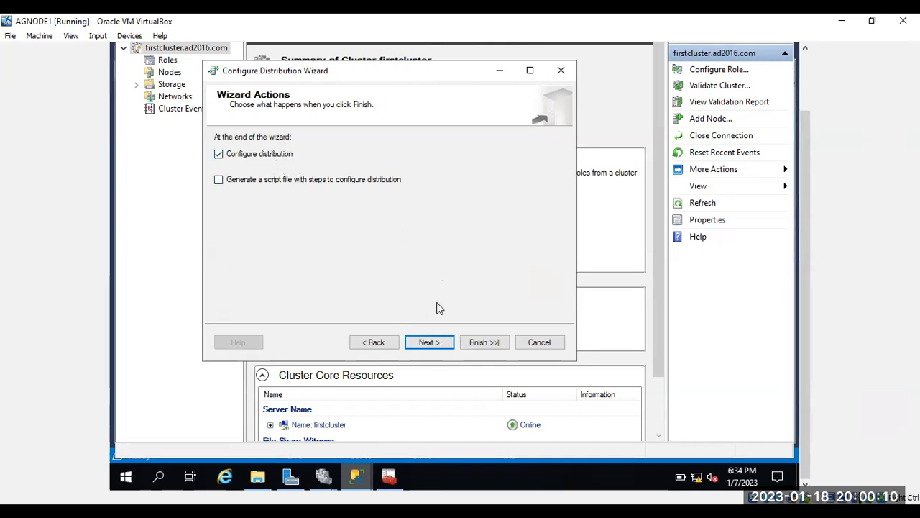
# Step: Finish the wizard so the Distributor and Publisher AGNODE1\TRAINING are configured successfully
pyautogui.click(430, 344)
pyautogui.click(475, 342)
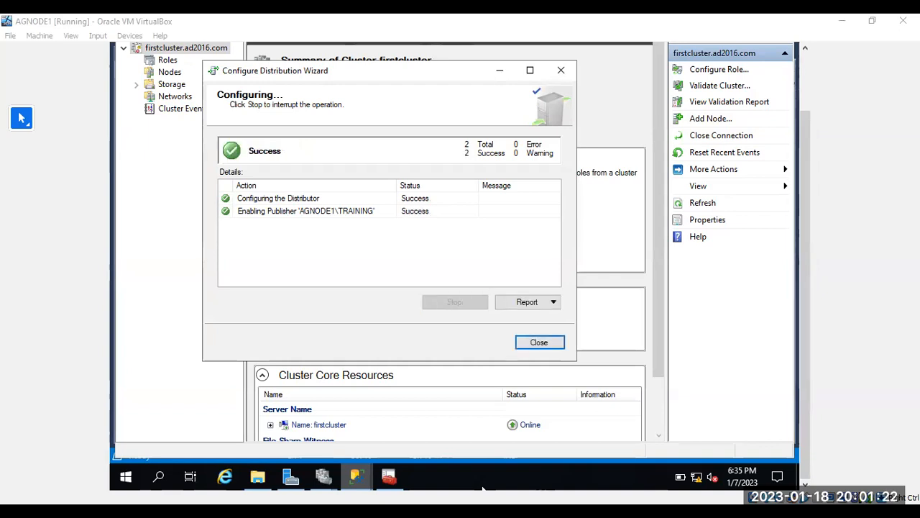
# Step: Close the finished distribution wizard and Failover Cluster Manager, dismissing the open-dialogs message
pyautogui.click(547, 342)
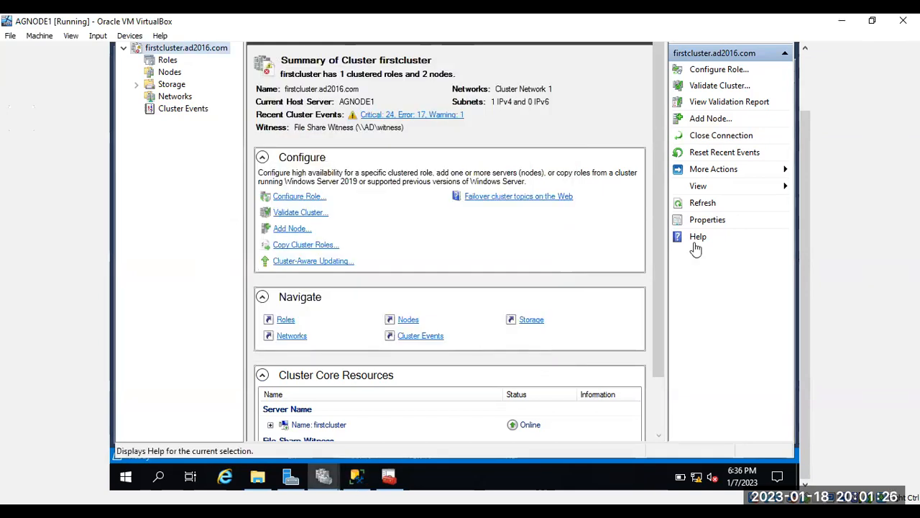
pyautogui.click(803, 98)
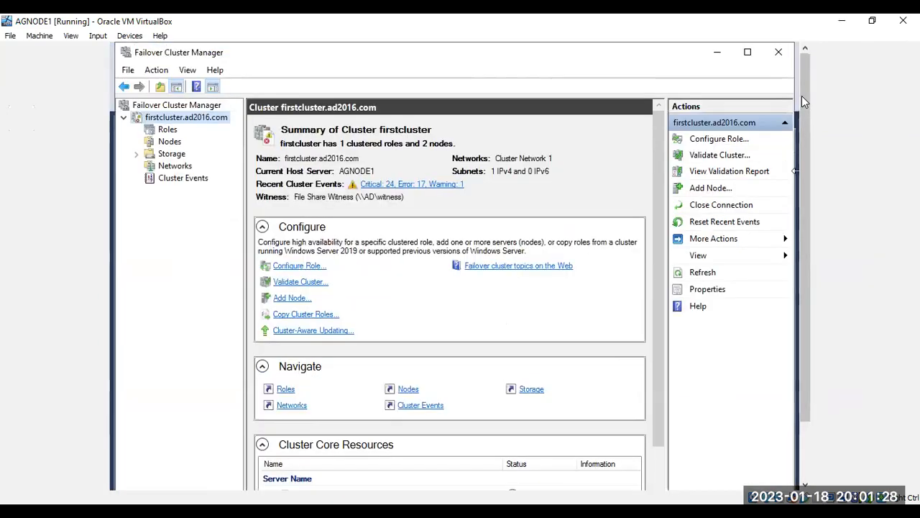
pyautogui.click(779, 56)
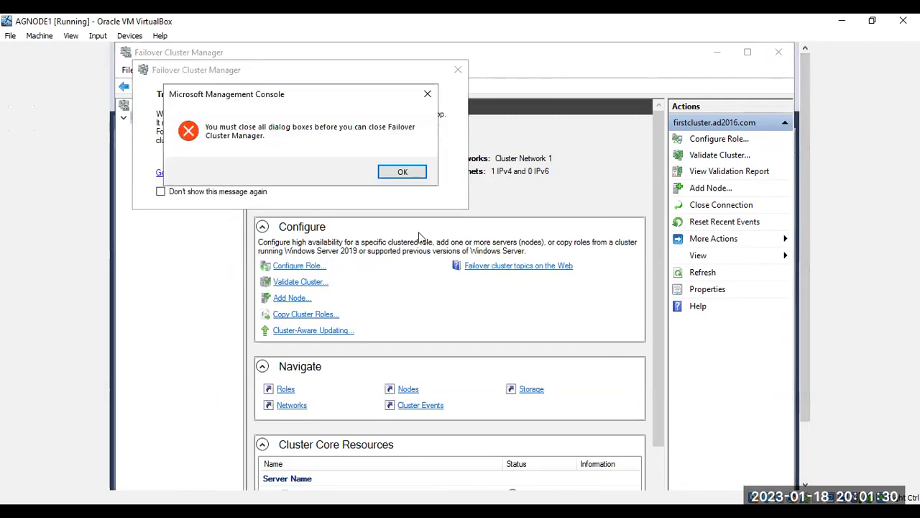
pyautogui.click(404, 174)
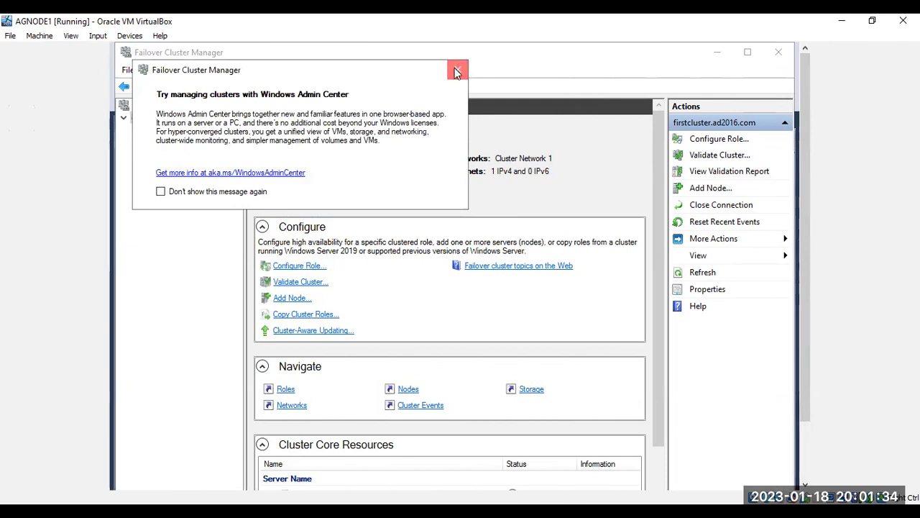
# Step: Dismiss the Windows Admin Center tip and bring SQL Server Configuration Manager to the front
pyautogui.click(456, 71)
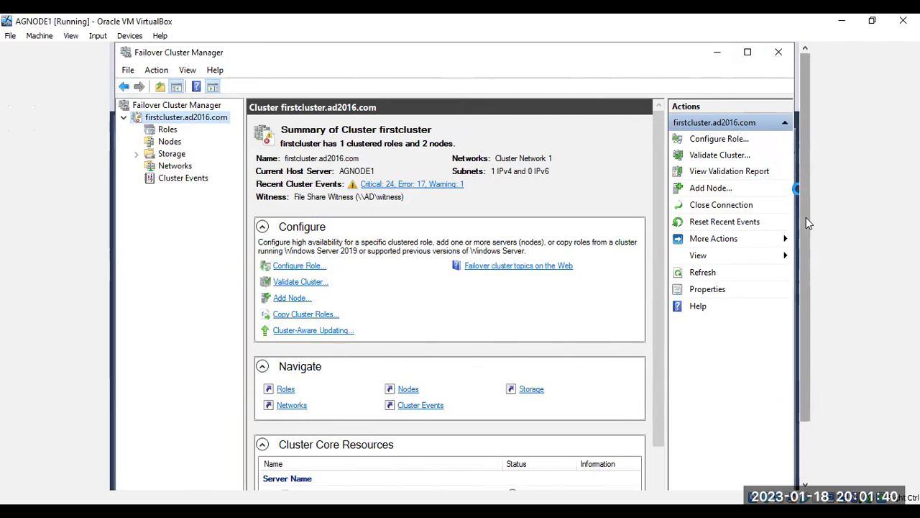
pyautogui.moveTo(806, 217); pyautogui.dragTo(807, 272)
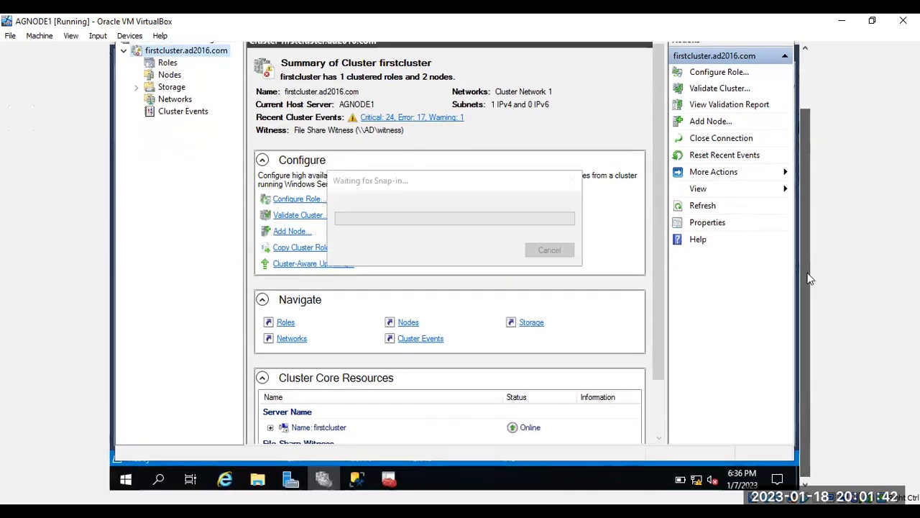
pyautogui.click(357, 479)
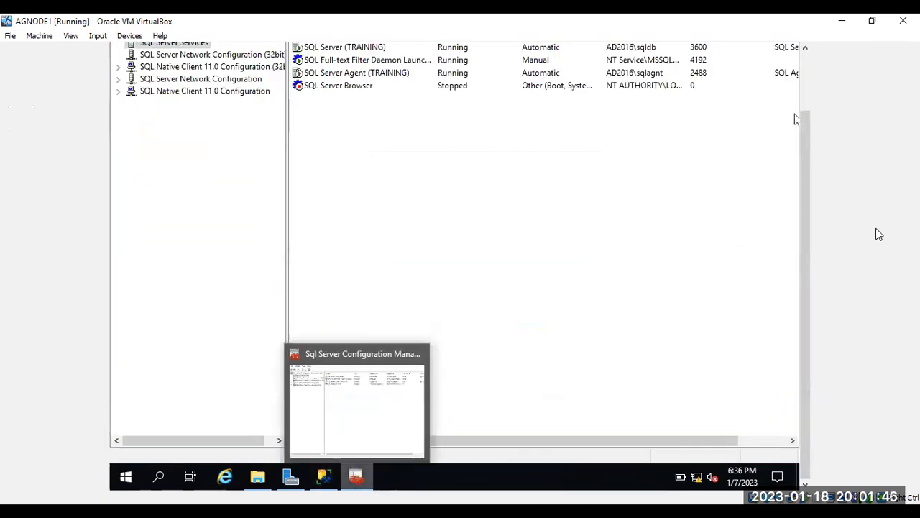
# Step: Return to Management Studio and refresh System Databases so the distribution database appears
pyautogui.click(324, 479)
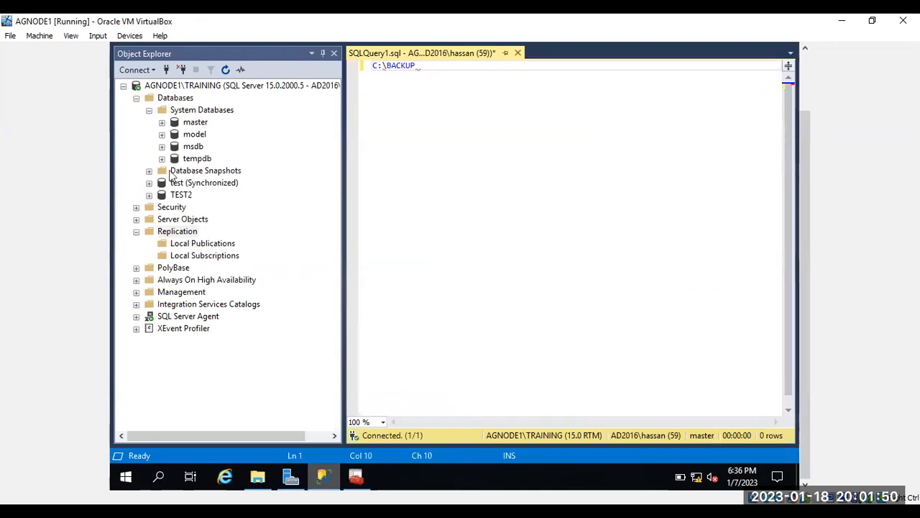
pyautogui.click(184, 112)
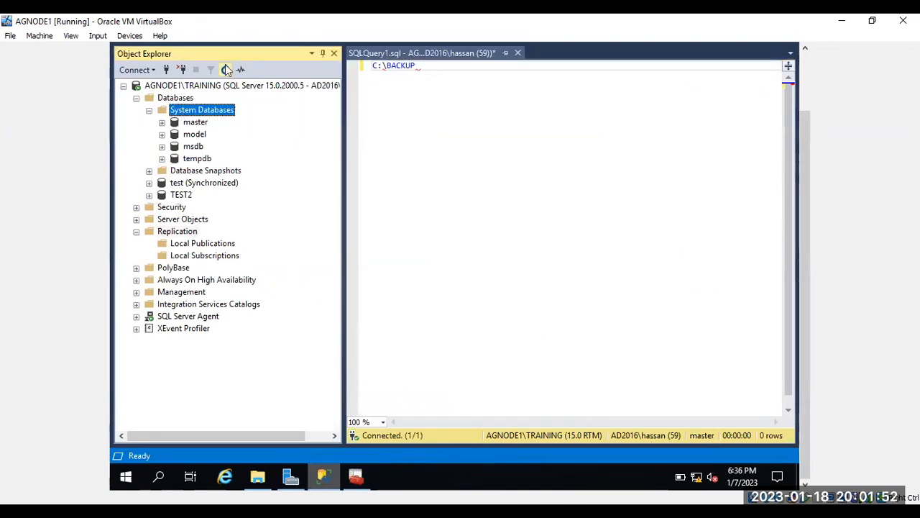
pyautogui.click(226, 69)
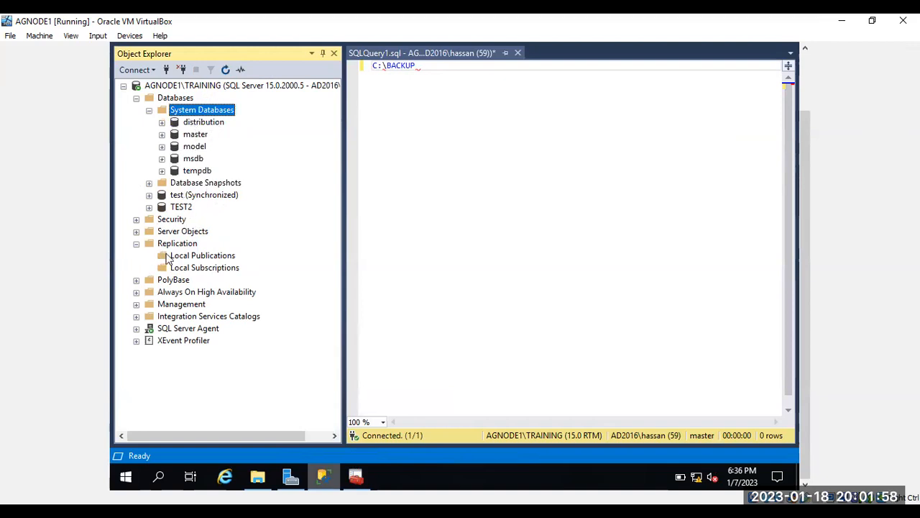
# Step: Refresh the Replication node and expand Local Publications and Local Subscriptions
pyautogui.click(185, 246)
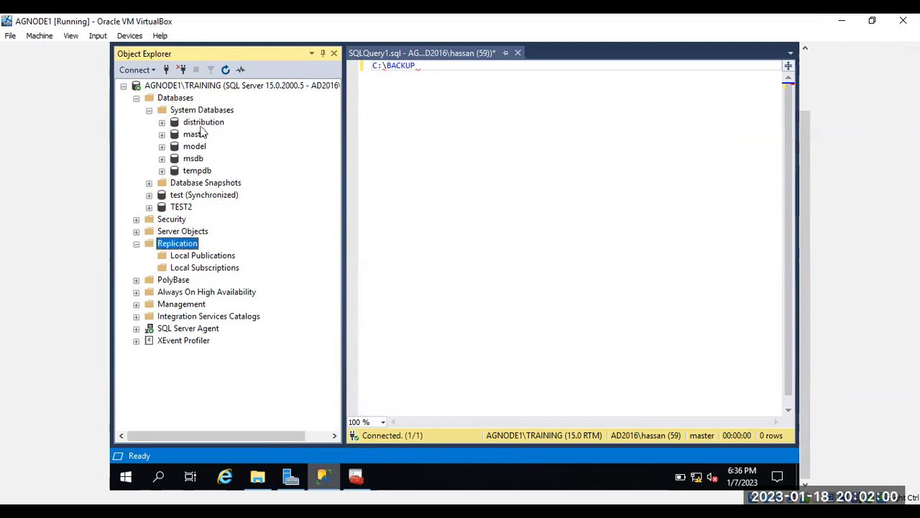
pyautogui.click(227, 71)
pyautogui.click(149, 256)
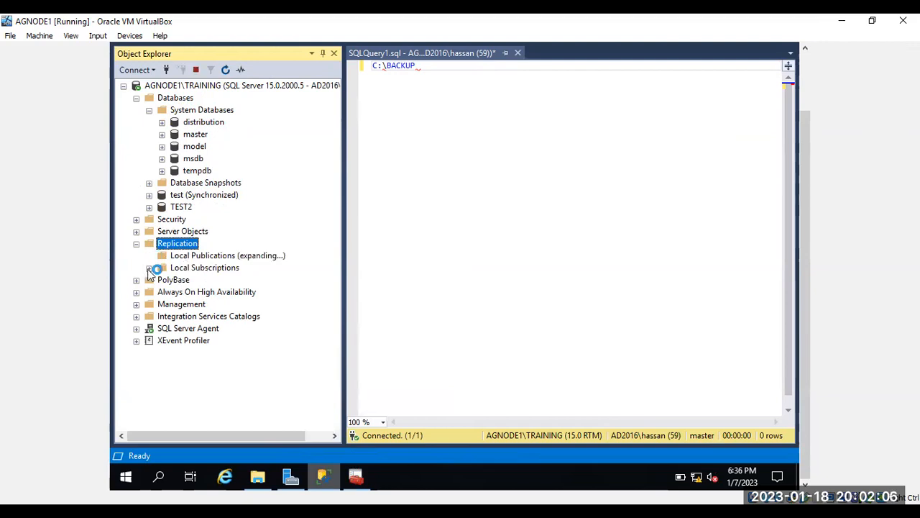
pyautogui.click(149, 269)
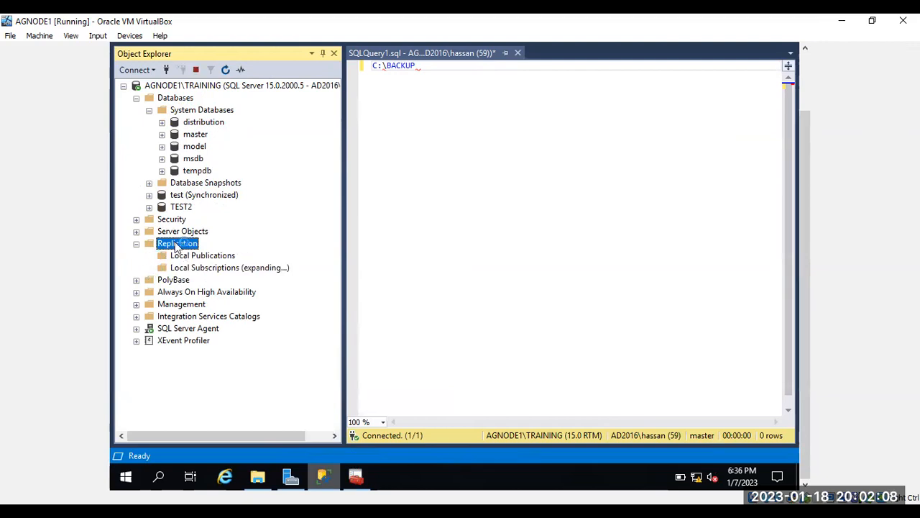
pyautogui.rightClick(177, 246)
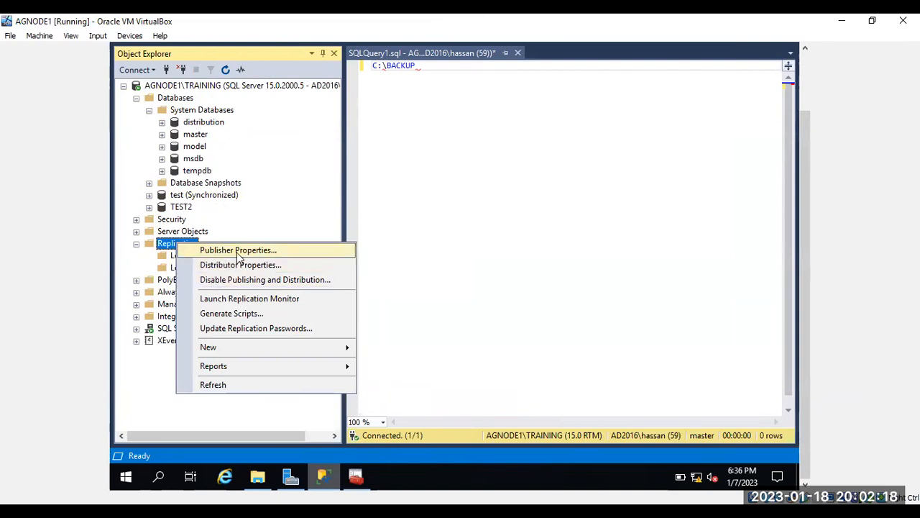
# Step: Review the Publisher Properties Distributor page, then switch to the SQL Server book PDF
pyautogui.click(238, 251)
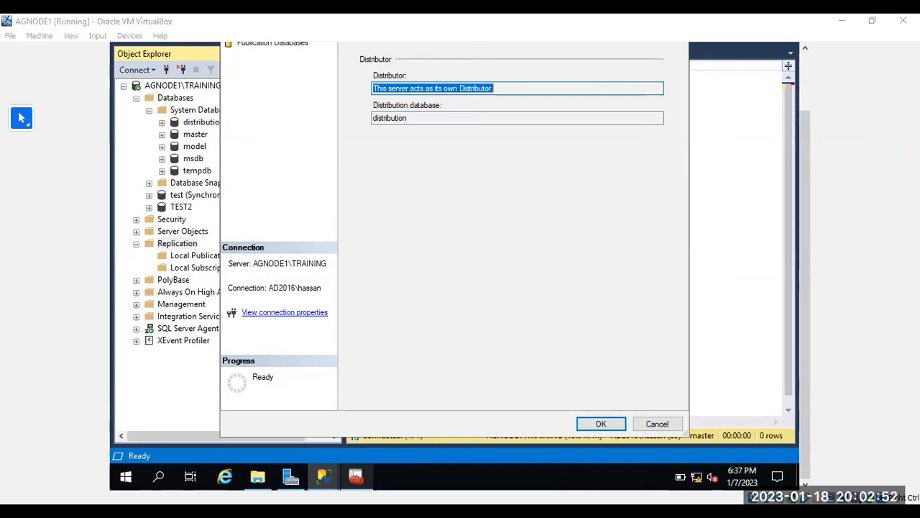
pyautogui.hotkey('alt', 'Tab')
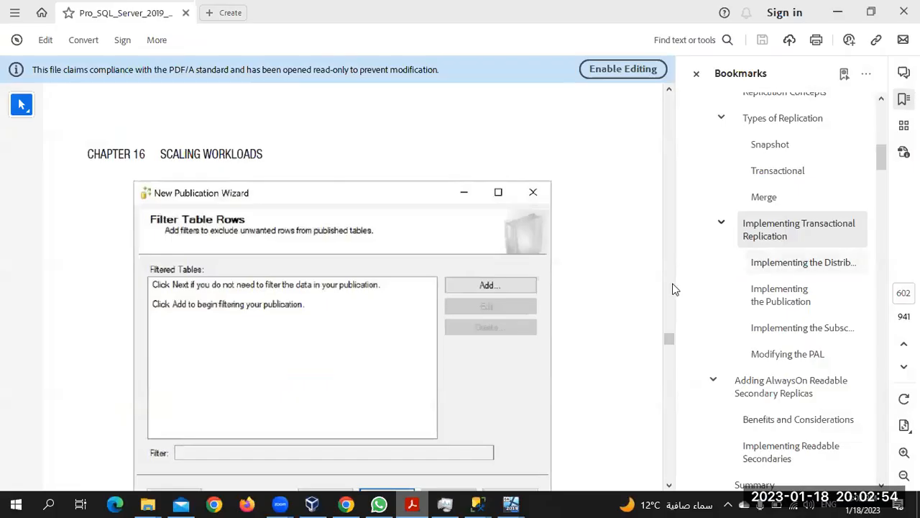
# Step: Scroll back and forth through the book's New Publication Wizard figures
pyautogui.scroll(-3, 586, 319)
pyautogui.scroll(-12, 587, 318)
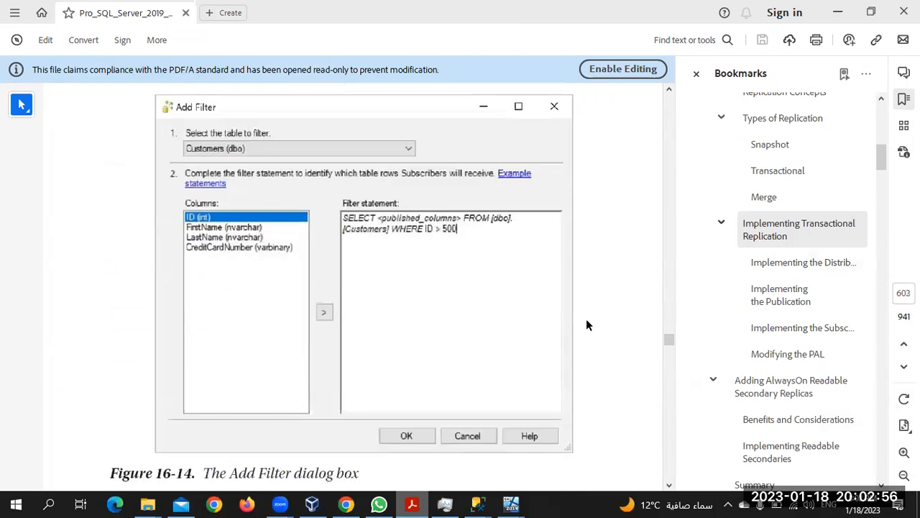
pyautogui.scroll(-8, 586, 326)
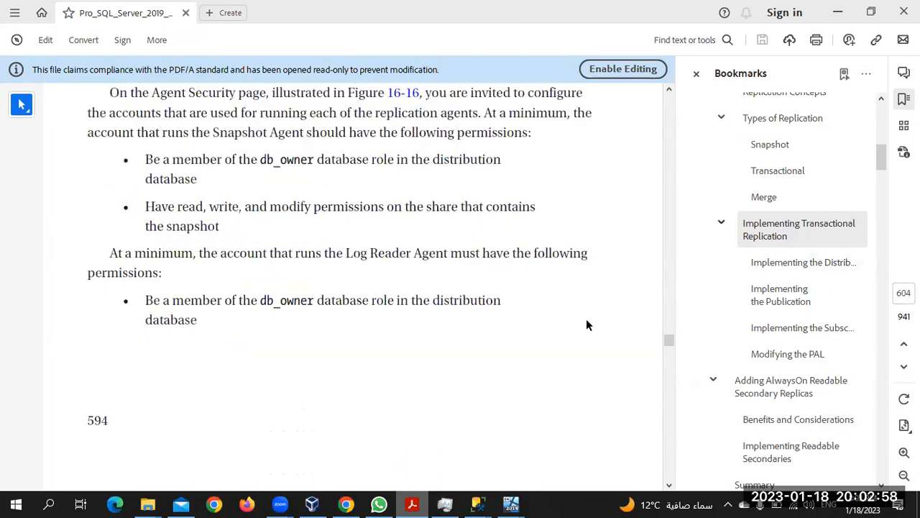
pyautogui.scroll(10, 586, 326)
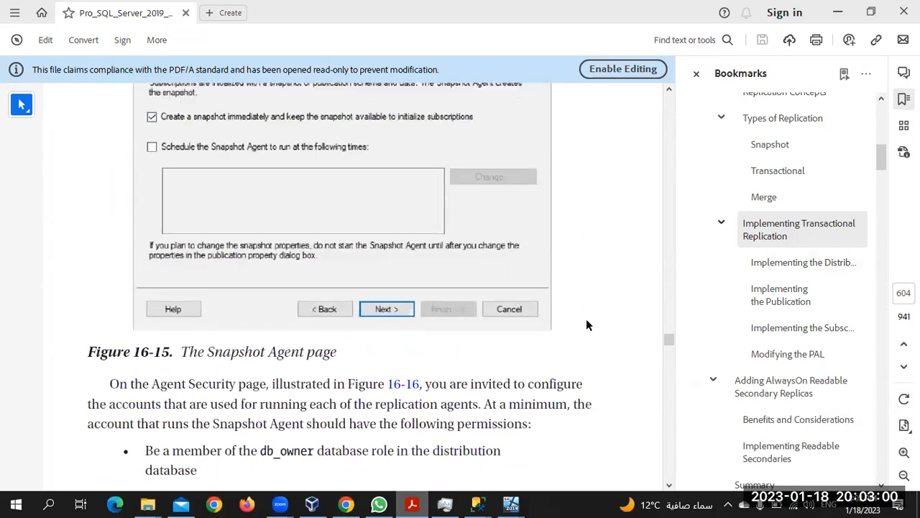
pyautogui.scroll(1, 586, 325)
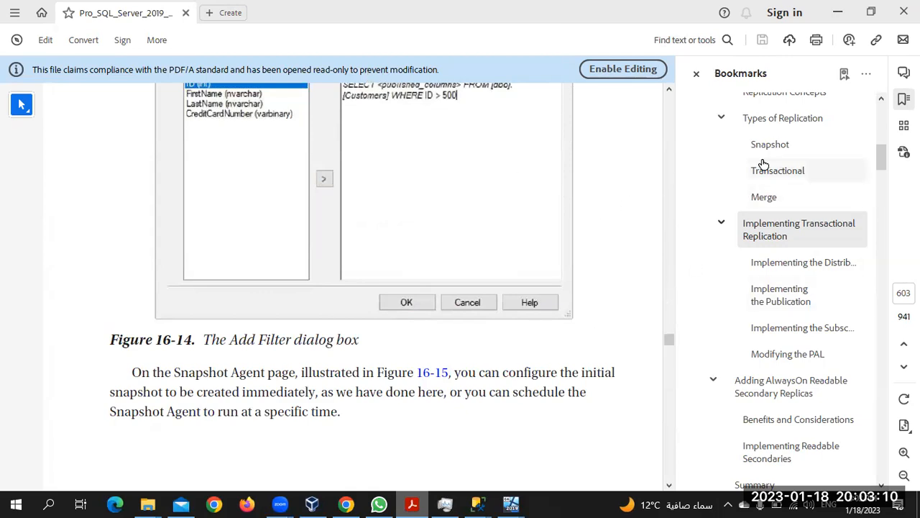
pyautogui.scroll(3, 755, 167)
pyautogui.scroll(1, 764, 164)
pyautogui.scroll(2, 764, 161)
pyautogui.scroll(-2, 764, 161)
pyautogui.scroll(-2, 764, 164)
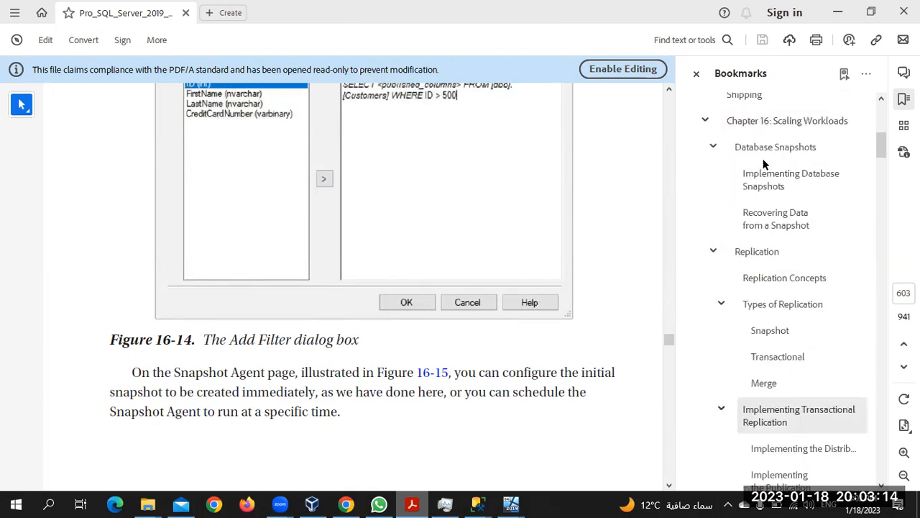
# Step: Jump to the book's Replication section and read through Figures 16-6 to 16-9
pyautogui.click(766, 252)
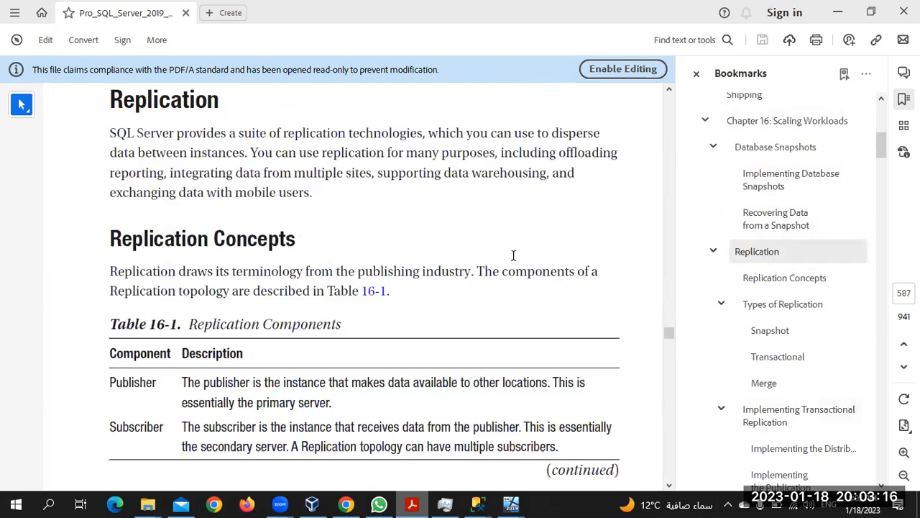
pyautogui.scroll(-10, 448, 273)
pyautogui.scroll(-15, 449, 275)
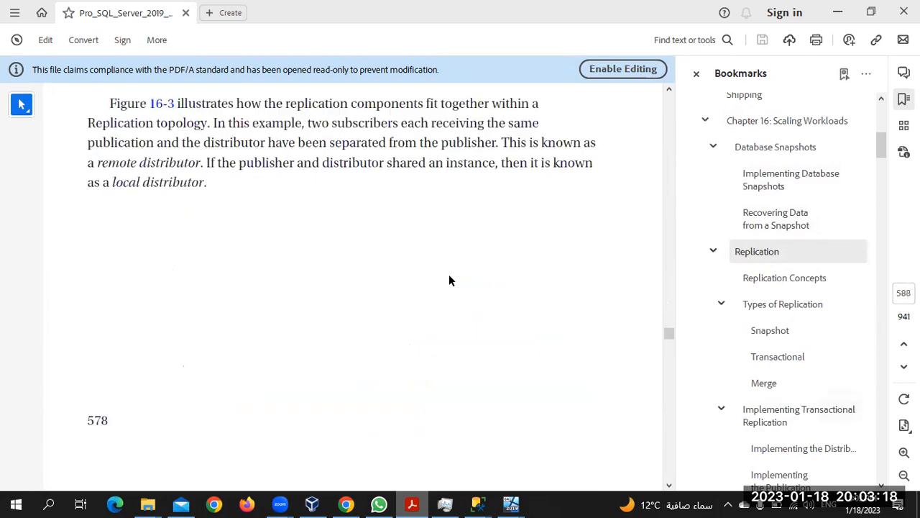
pyautogui.scroll(-15, 448, 276)
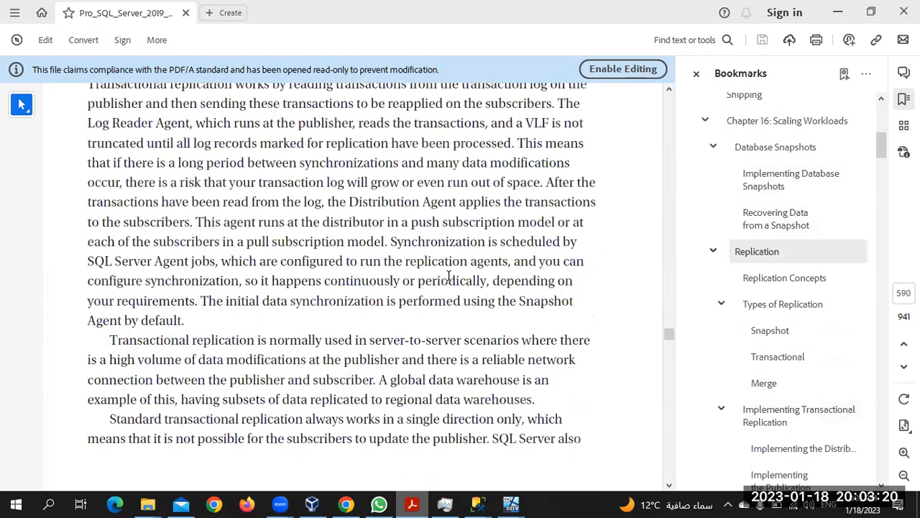
pyautogui.scroll(-15, 448, 275)
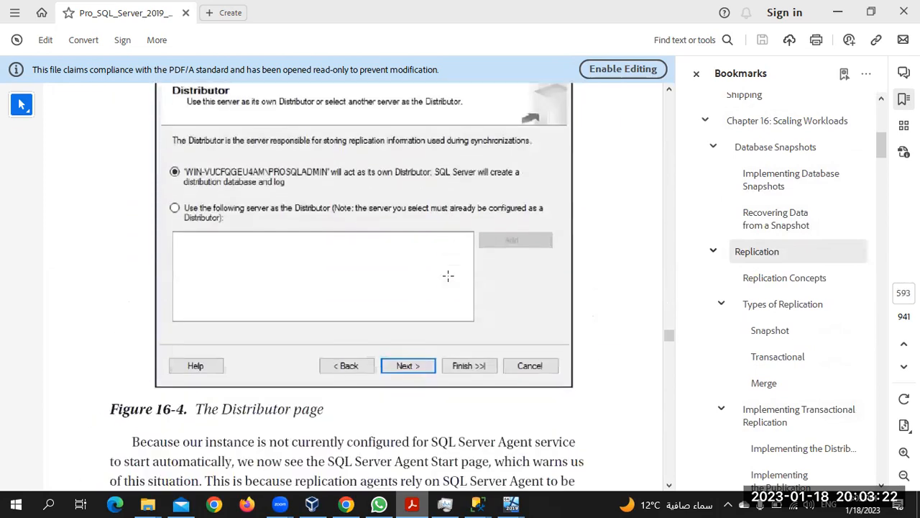
pyautogui.scroll(-15, 448, 275)
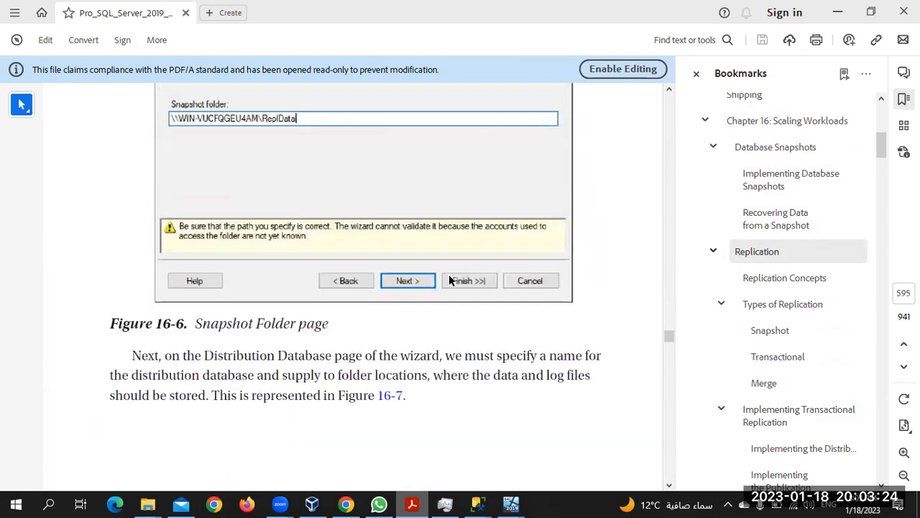
pyautogui.scroll(-15, 448, 279)
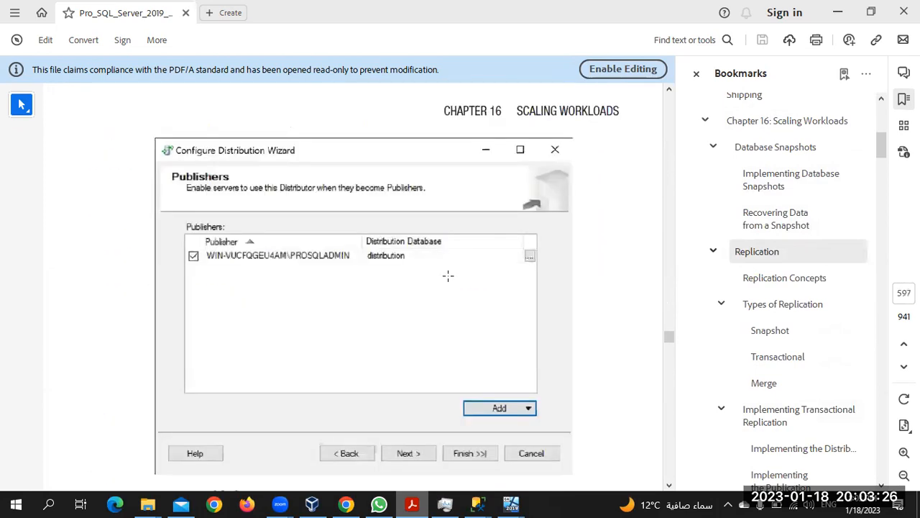
pyautogui.scroll(-5, 448, 276)
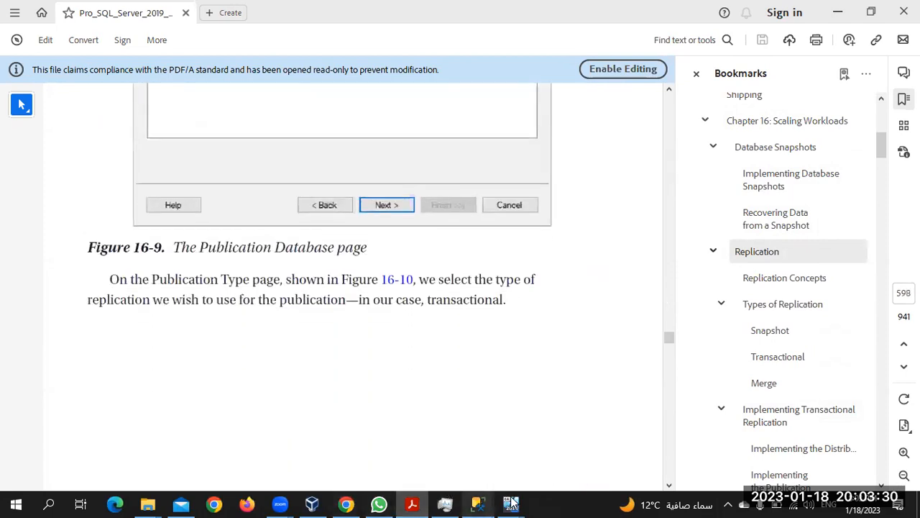
# Step: Return to Management Studio on the AGNODE1 virtual machine and clear the leftover distributor dialog
pyautogui.moveTo(515, 502)
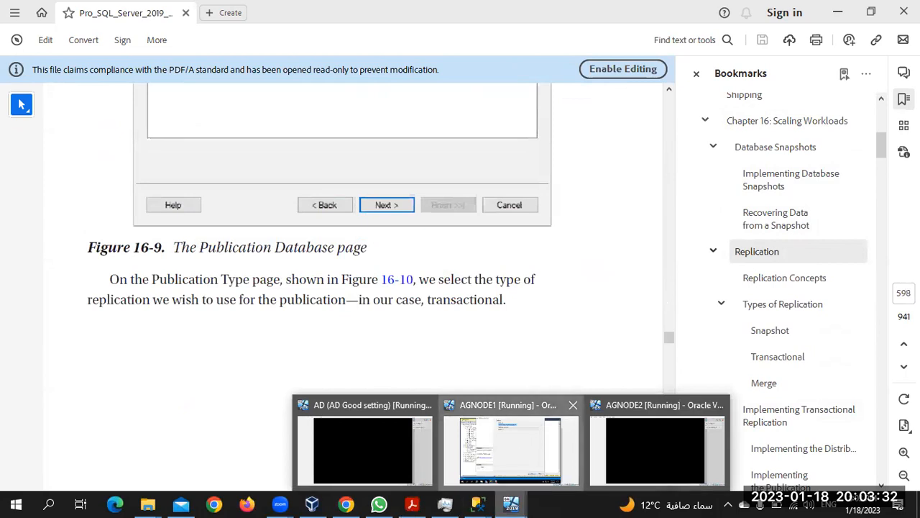
pyautogui.click(523, 454)
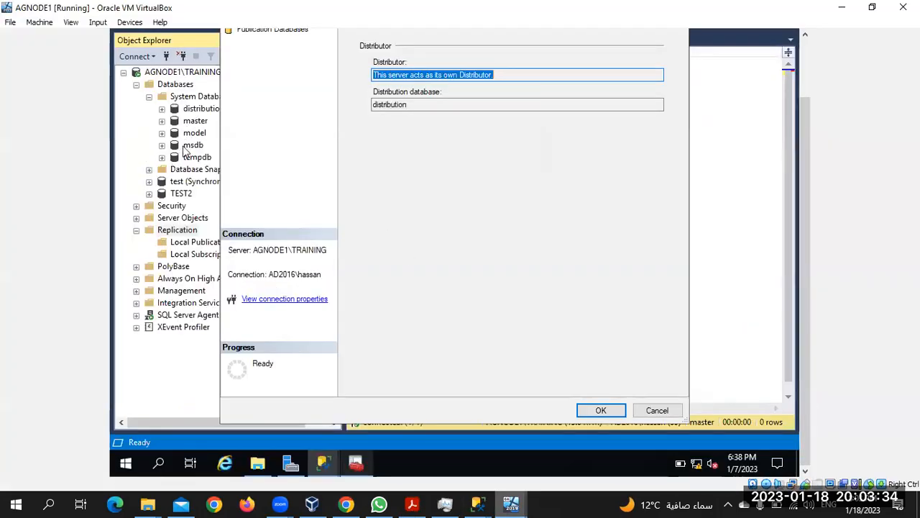
pyautogui.click(190, 39)
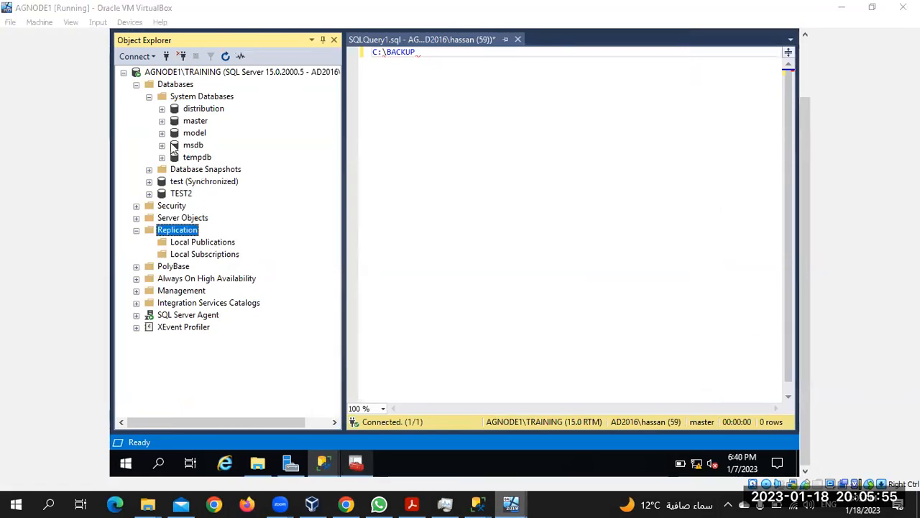
# Step: Expand TEST2's Tables folder and start designing a new table
pyautogui.click(149, 193)
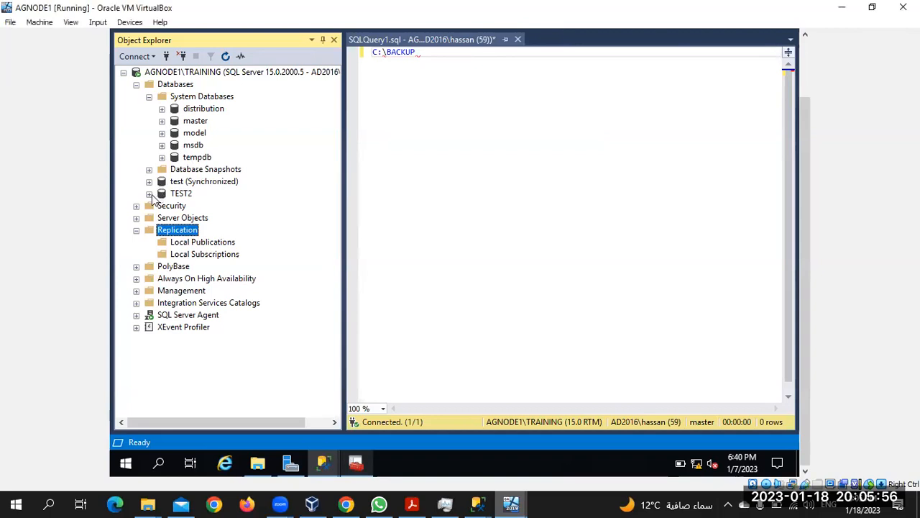
pyautogui.click(162, 218)
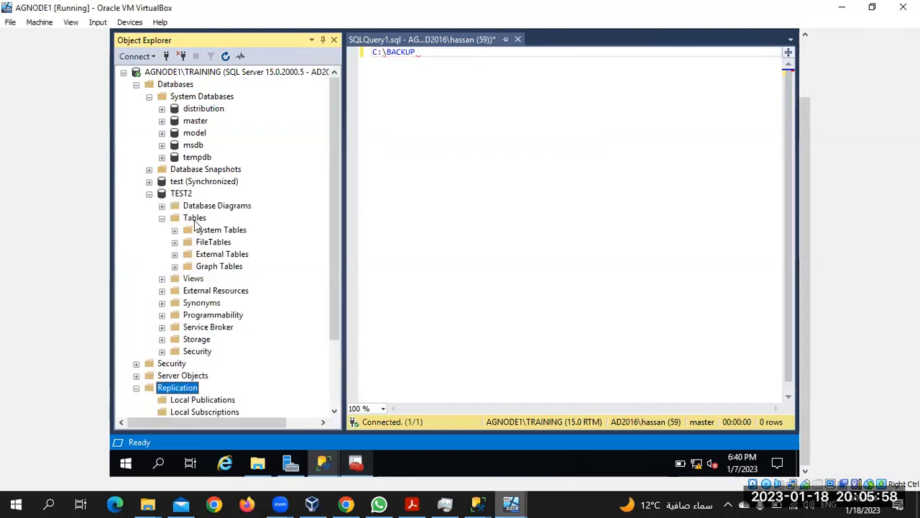
pyautogui.rightClick(194, 223)
pyautogui.moveTo(223, 229)
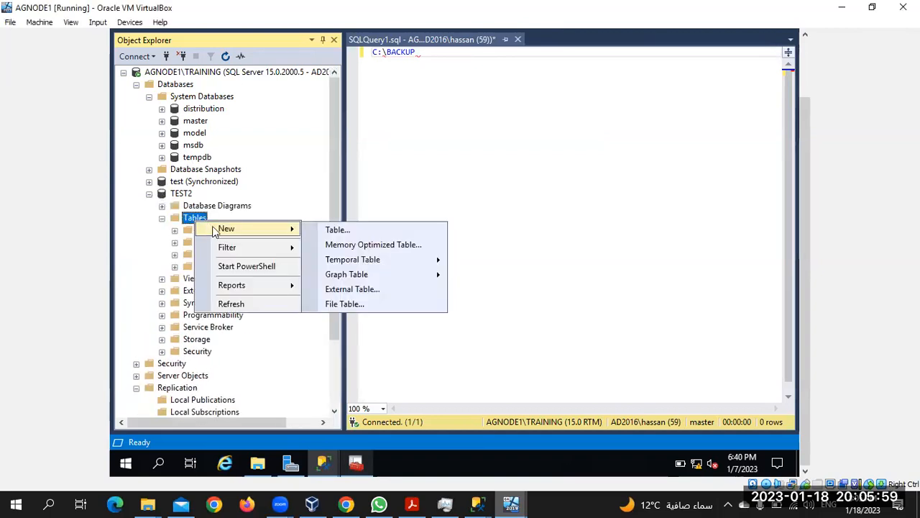
pyautogui.click(371, 230)
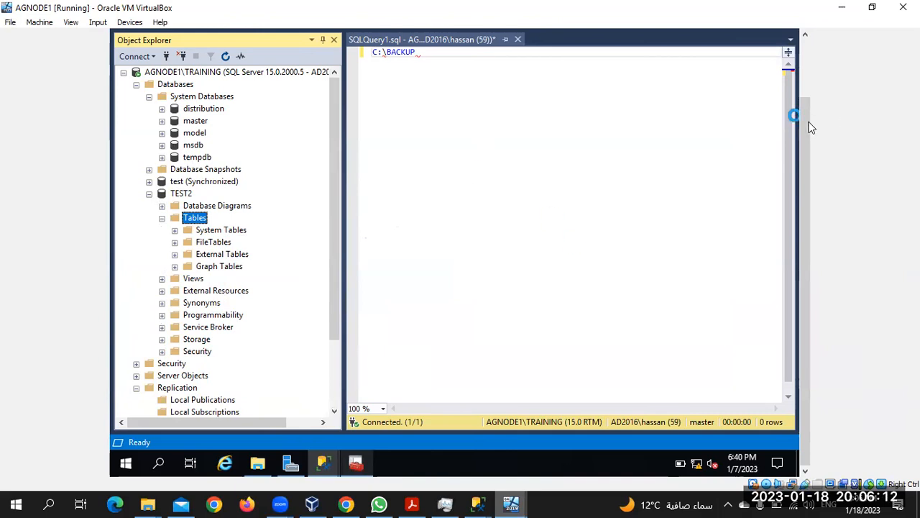
# Step: Define column c1 as int and column c2 as varchar(50)
pyautogui.moveTo(810, 128); pyautogui.dragTo(805, 82)
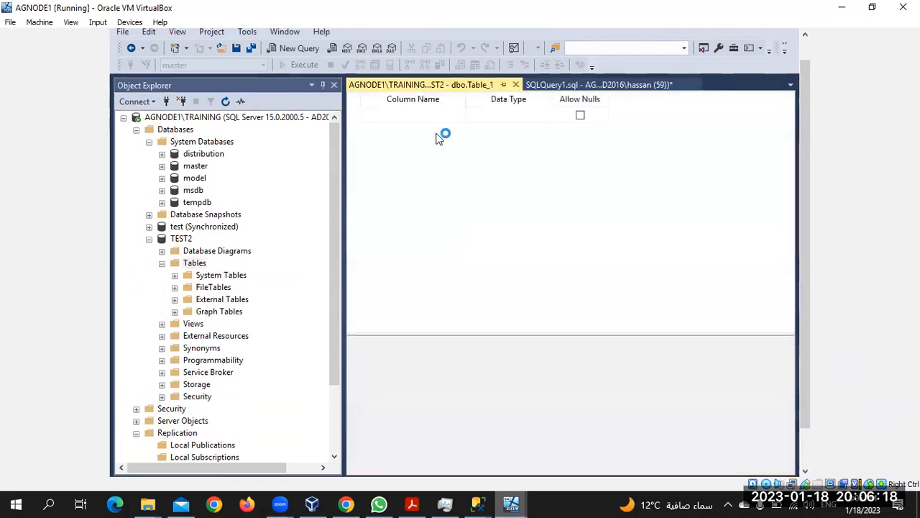
pyautogui.write('c1')
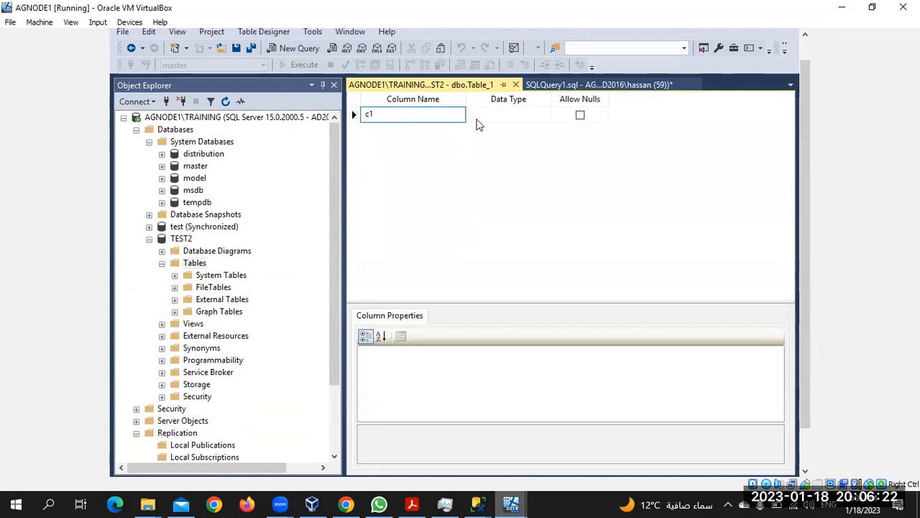
pyautogui.click(496, 116)
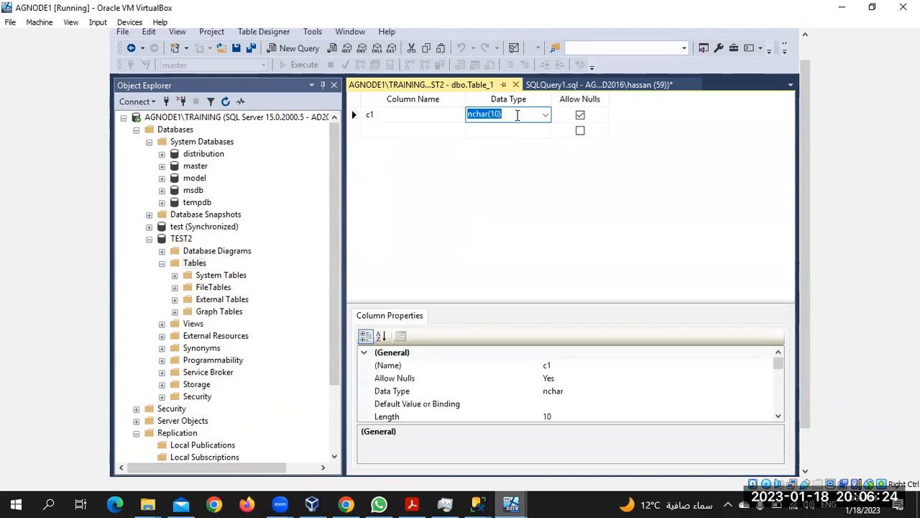
pyautogui.write('int')
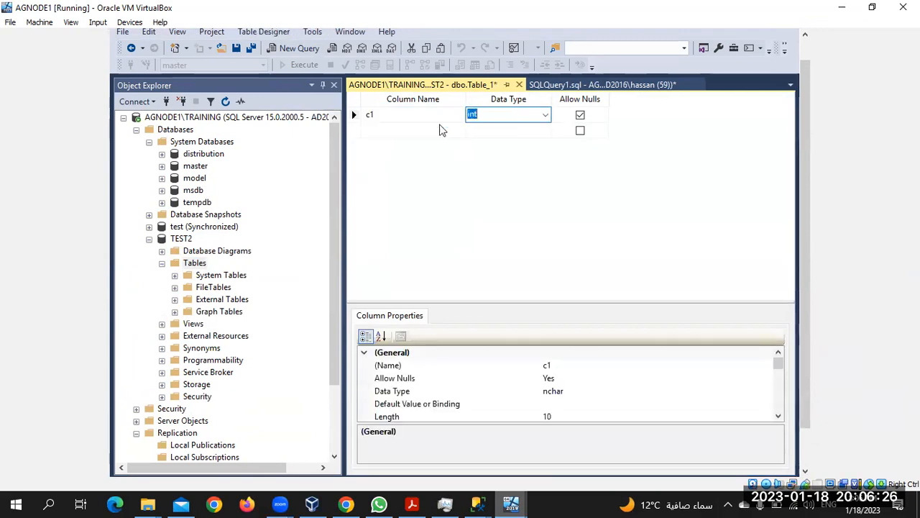
pyautogui.click(441, 128)
pyautogui.write('c2')
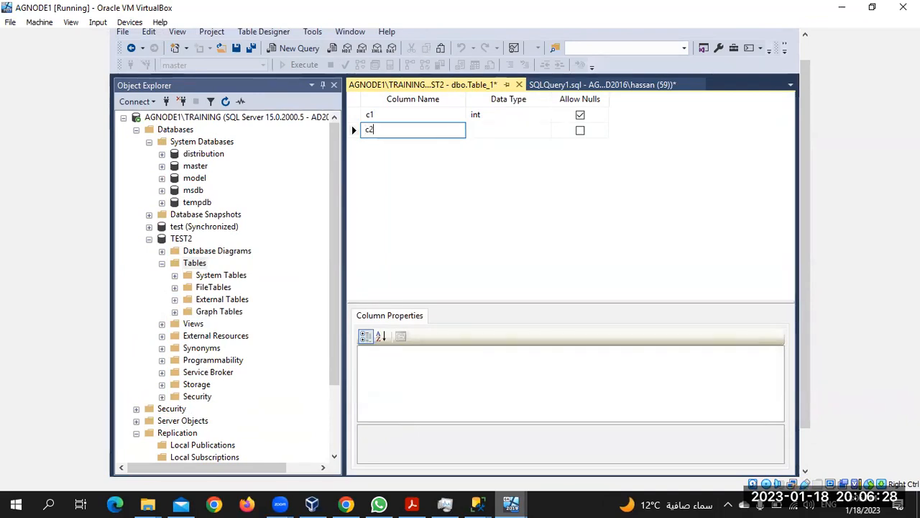
pyautogui.click(528, 130)
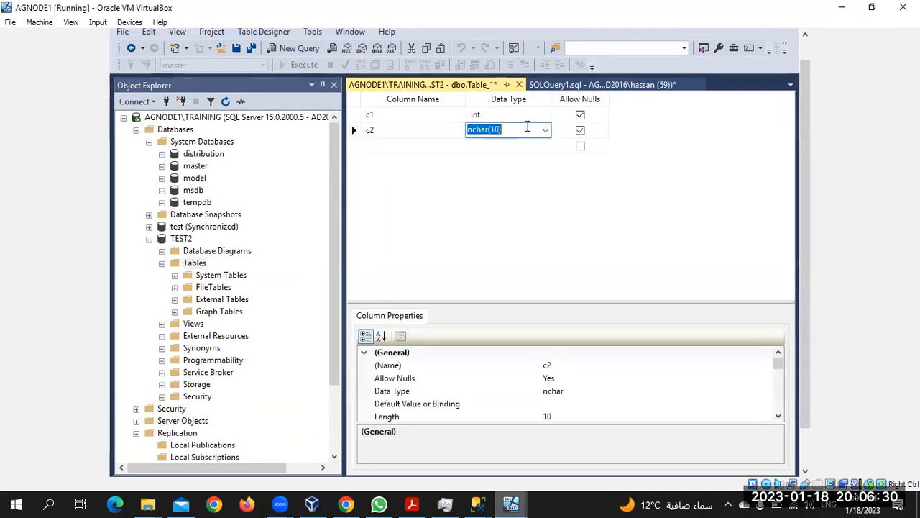
pyautogui.write('varchar')
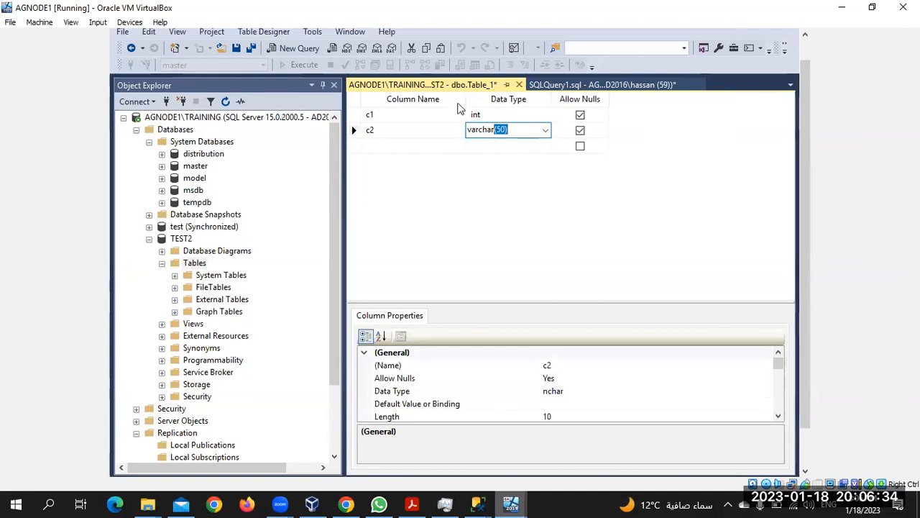
# Step: Save the new table as Table_1 and make column c1 its primary key
pyautogui.click(237, 48)
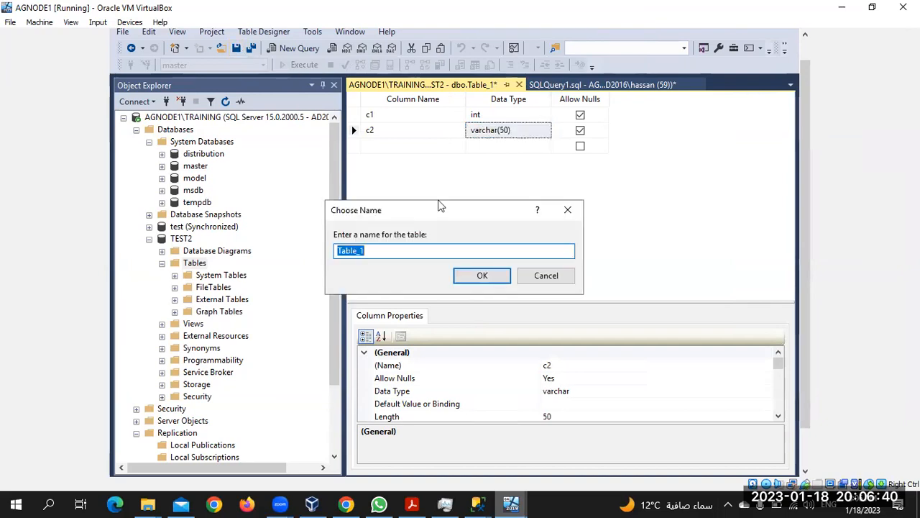
pyautogui.click(478, 276)
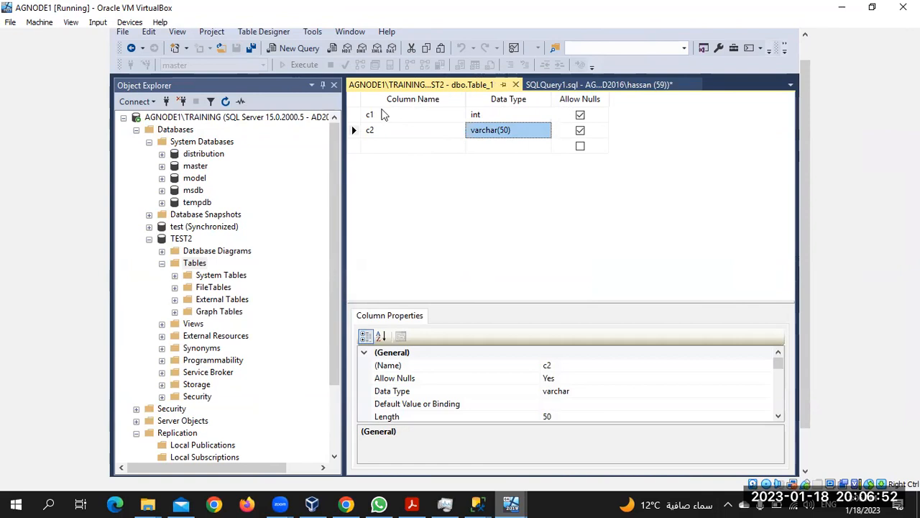
pyautogui.click(353, 116)
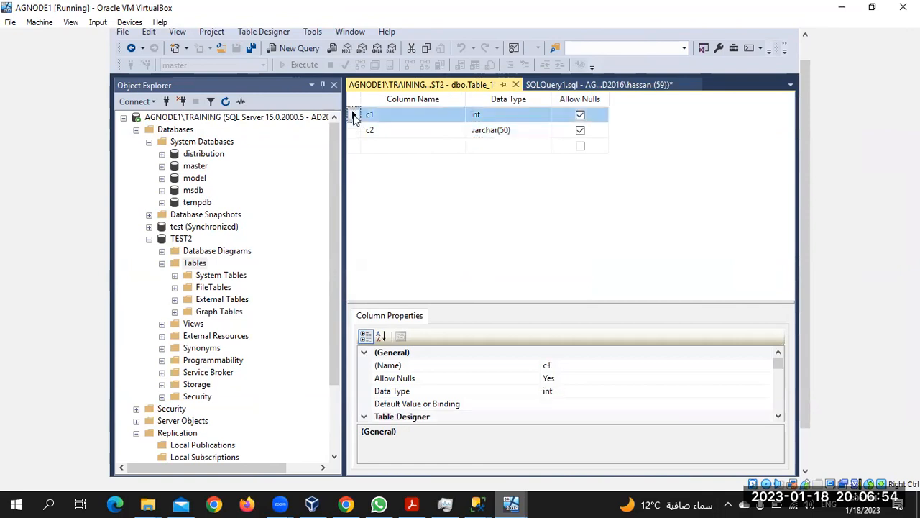
pyautogui.rightClick(354, 117)
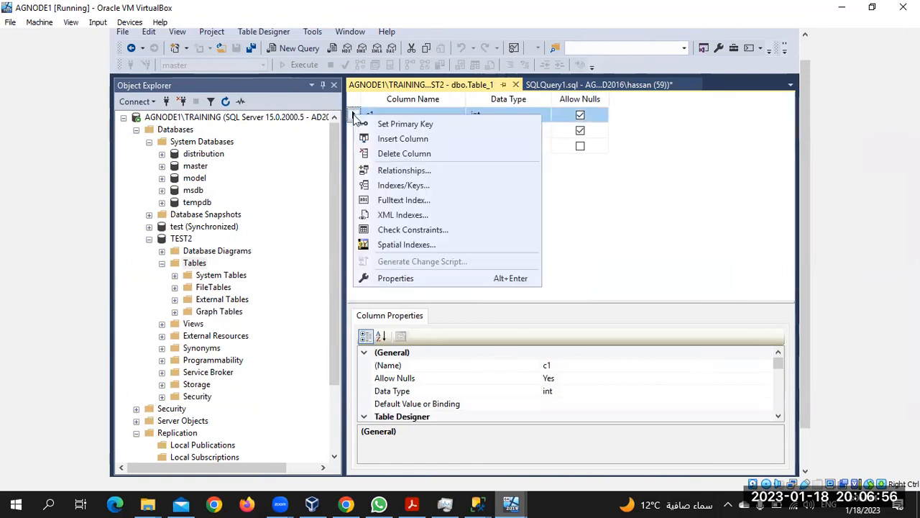
pyautogui.click(385, 125)
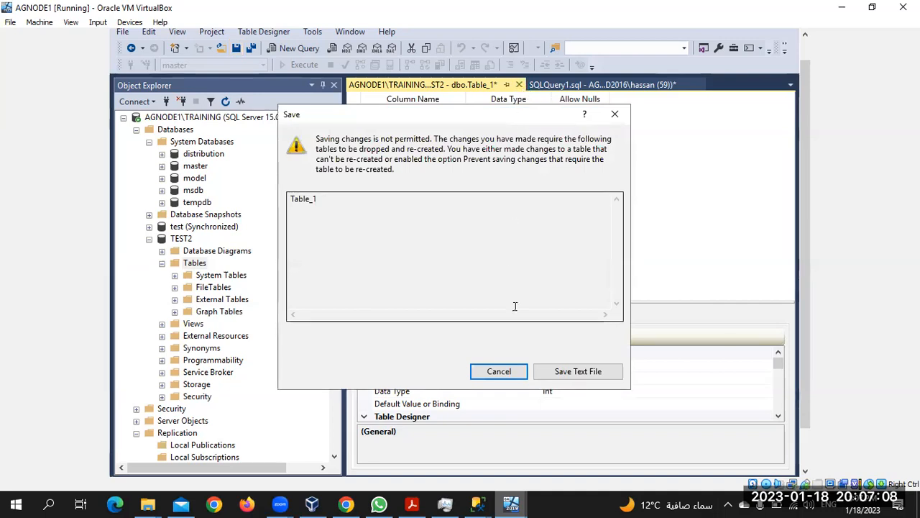
# Step: Cancel the refused save and turn off 'Prevent saving changes that require table re-creation' in Designer options
pyautogui.click(496, 371)
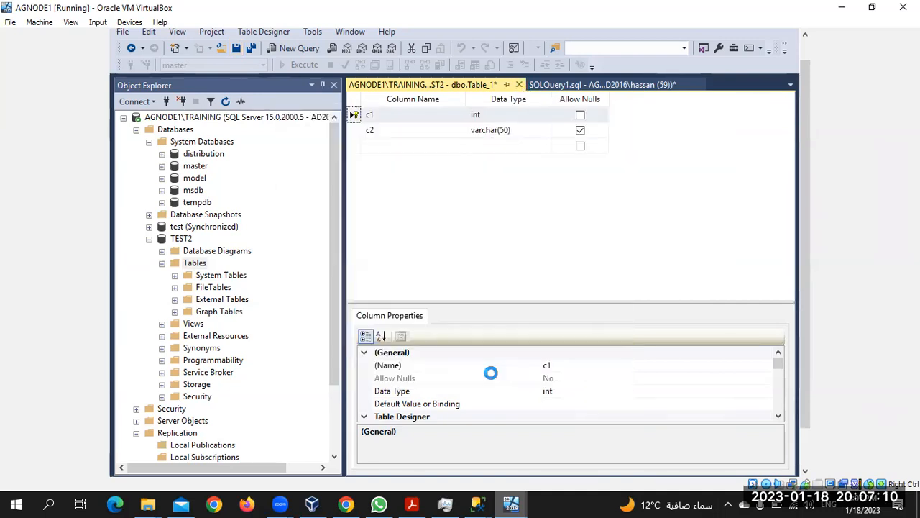
pyautogui.moveTo(804, 109); pyautogui.dragTo(809, 56)
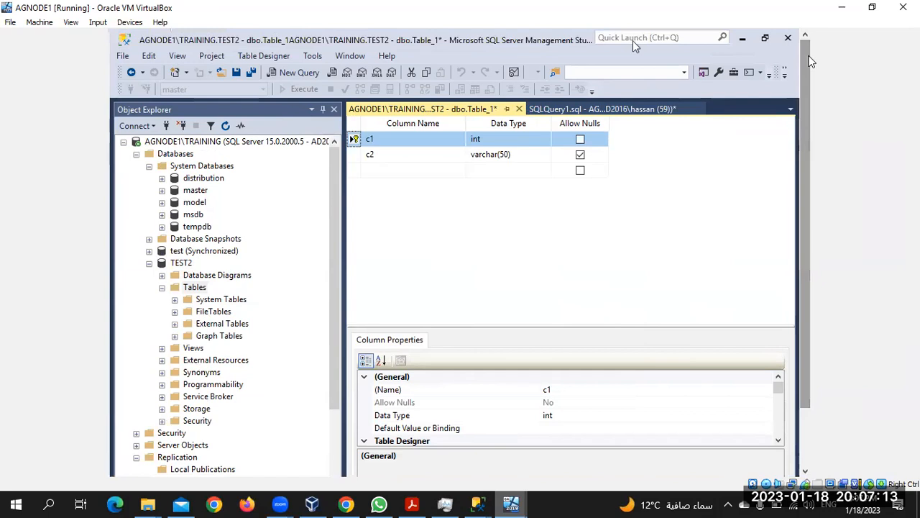
pyautogui.click(284, 58)
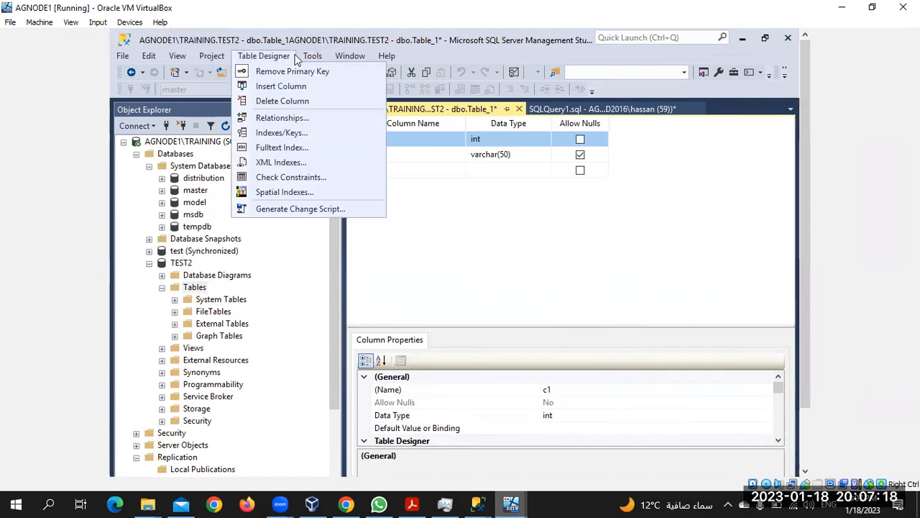
pyautogui.moveTo(305, 61)
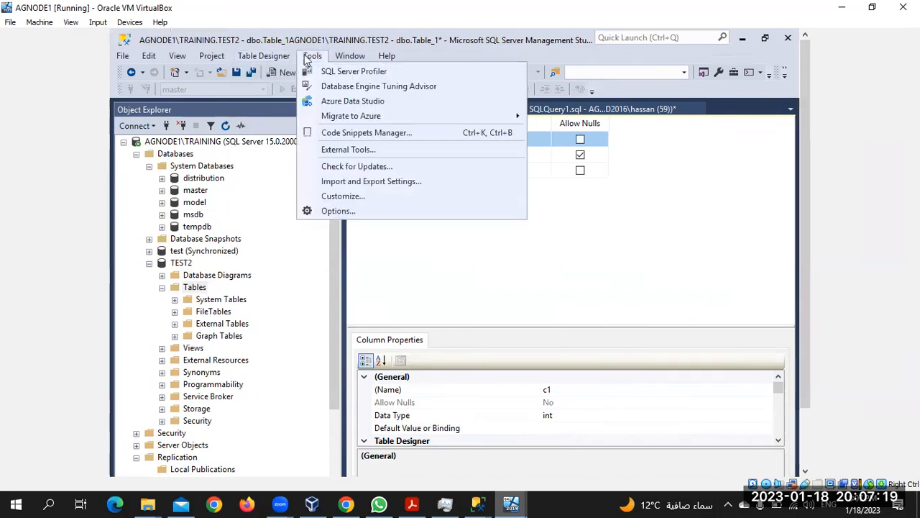
pyautogui.click(362, 214)
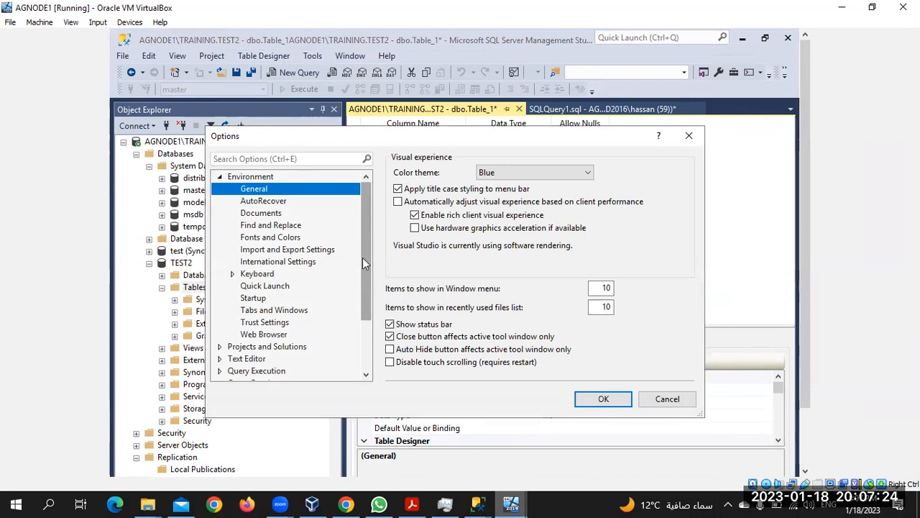
pyautogui.moveTo(362, 260); pyautogui.dragTo(368, 311)
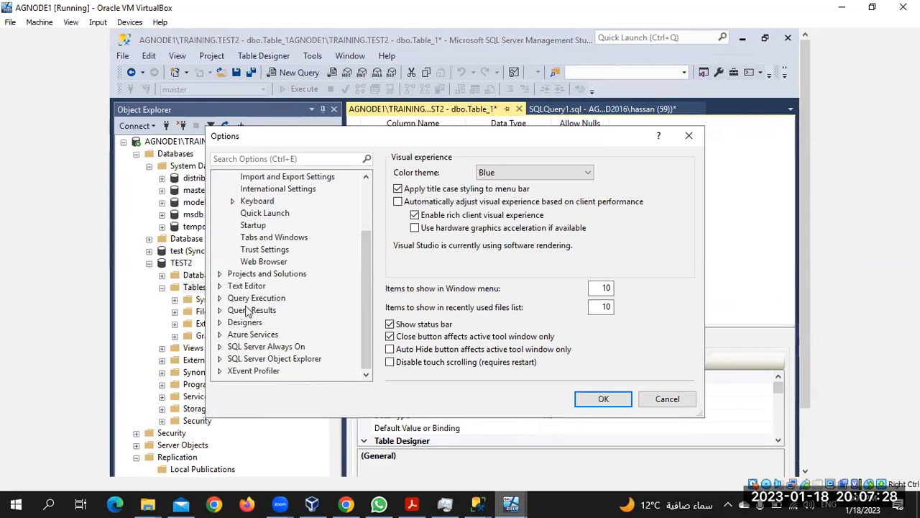
pyautogui.click(240, 325)
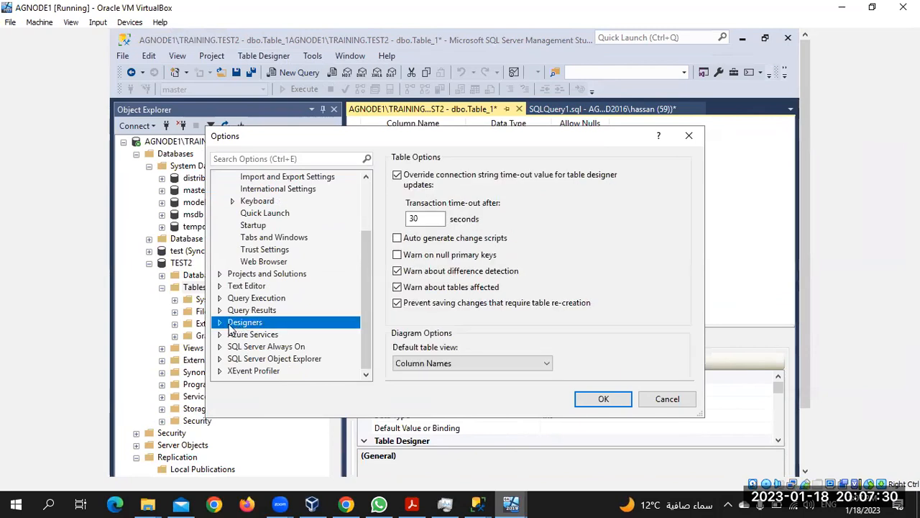
pyautogui.click(399, 305)
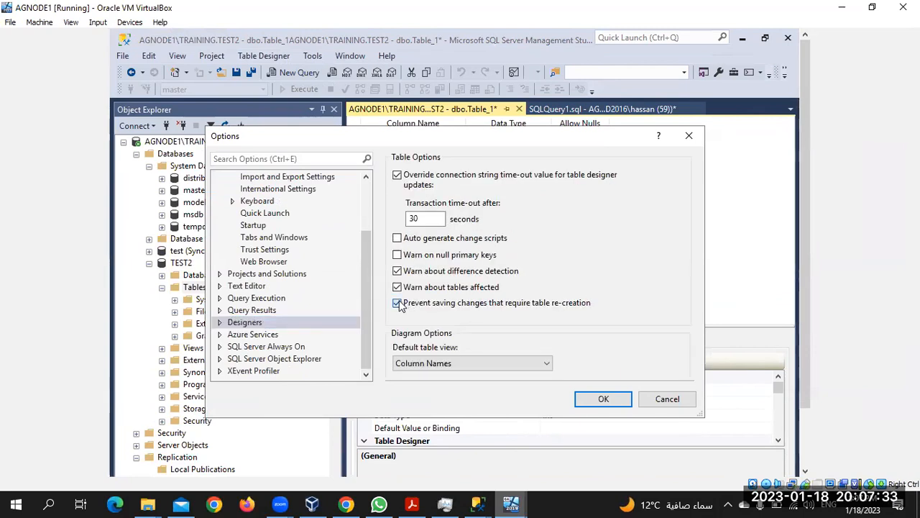
pyautogui.click(603, 400)
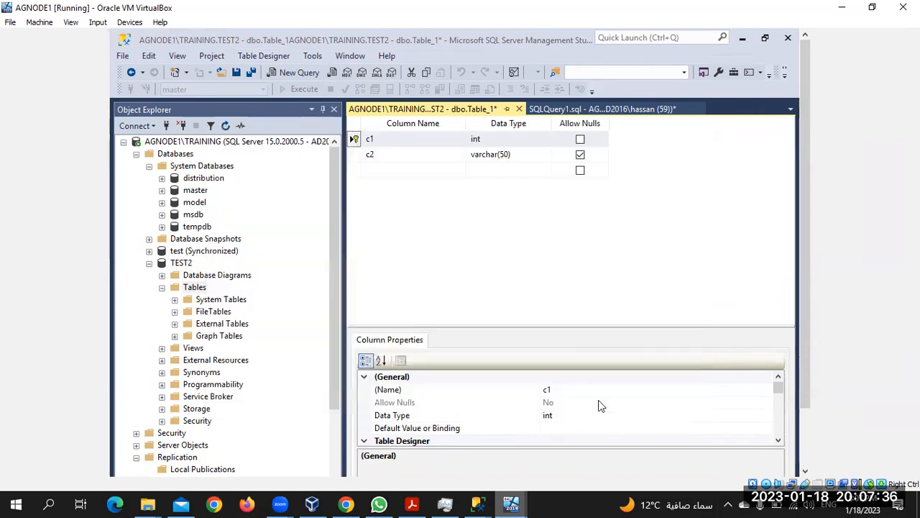
# Step: Save Table_1, close its designer, and bring the query editor forward
pyautogui.click(236, 72)
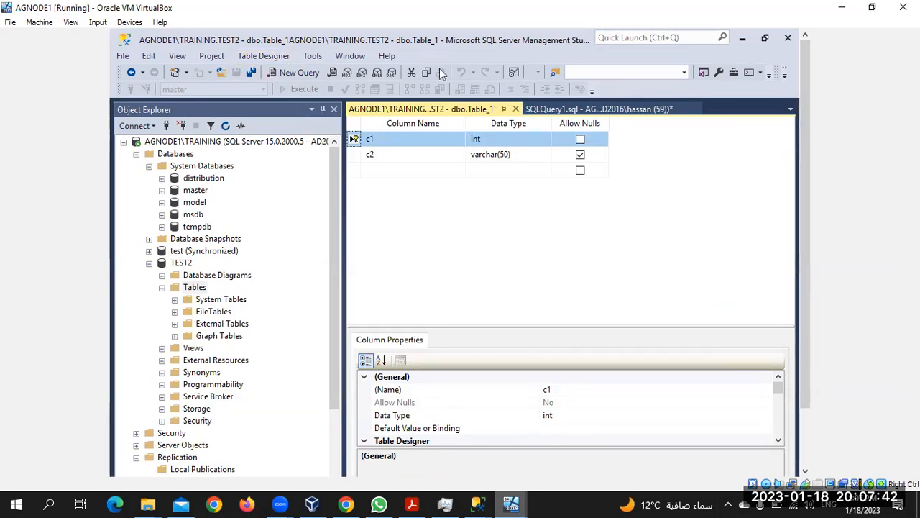
pyautogui.click(516, 110)
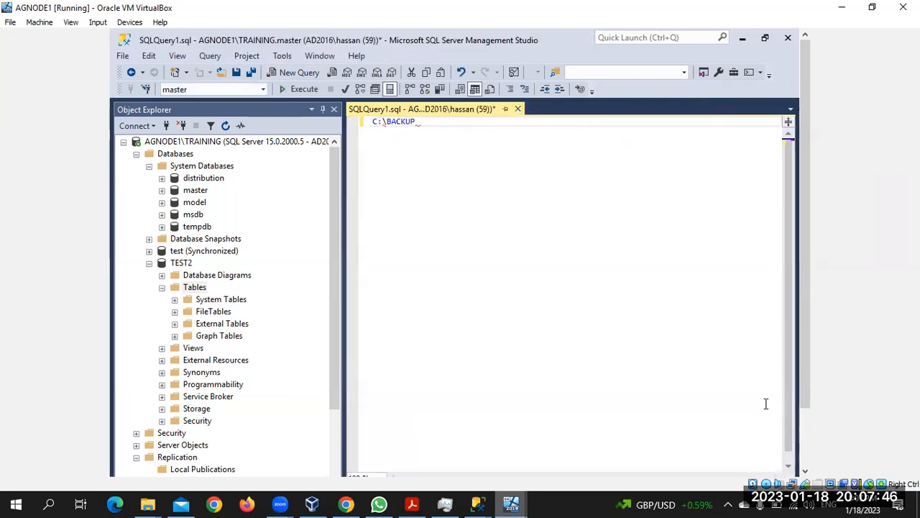
pyautogui.scroll(-1, 803, 391)
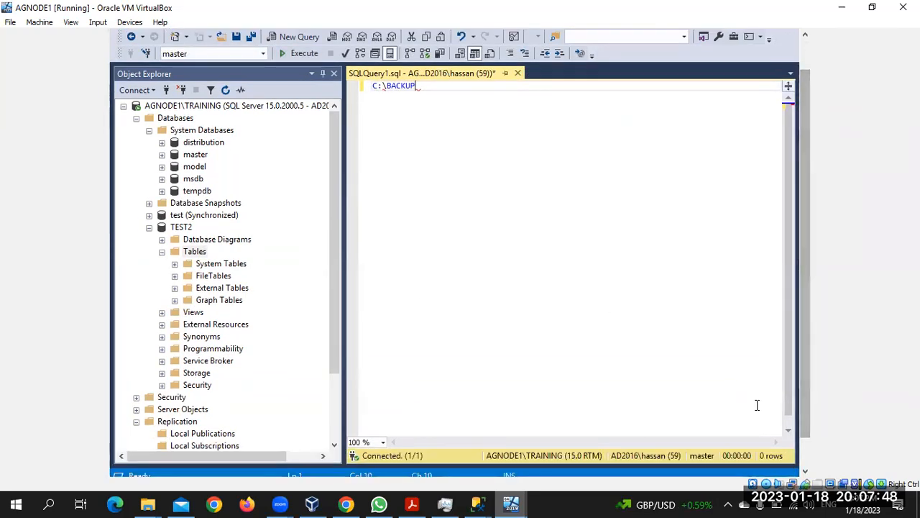
pyautogui.scroll(-1, 804, 407)
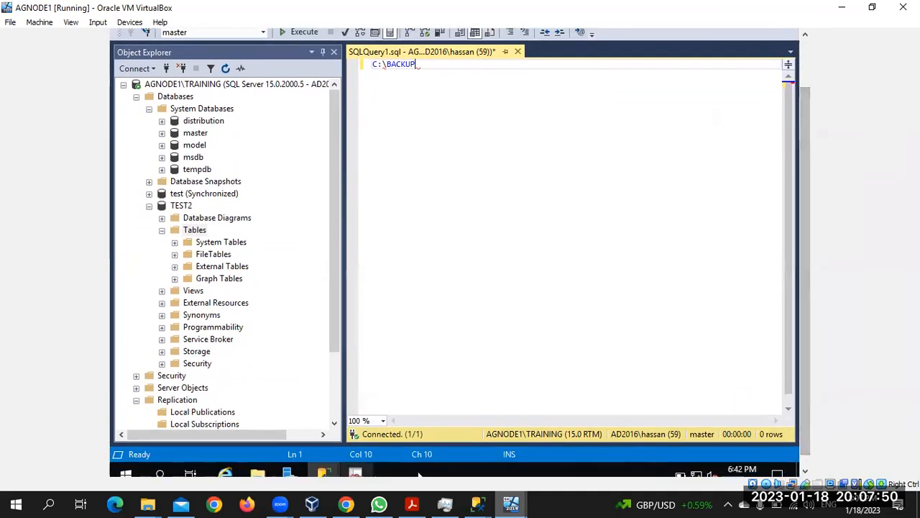
pyautogui.moveTo(324, 473)
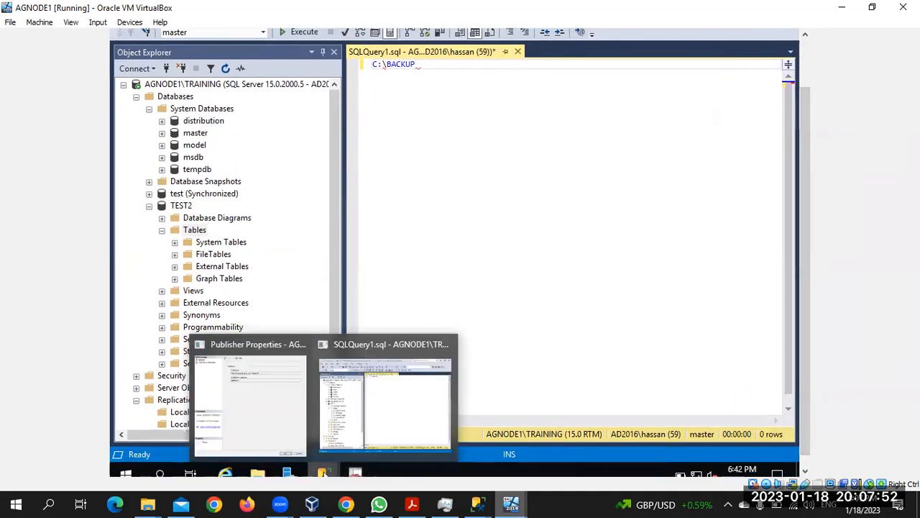
pyautogui.click(399, 414)
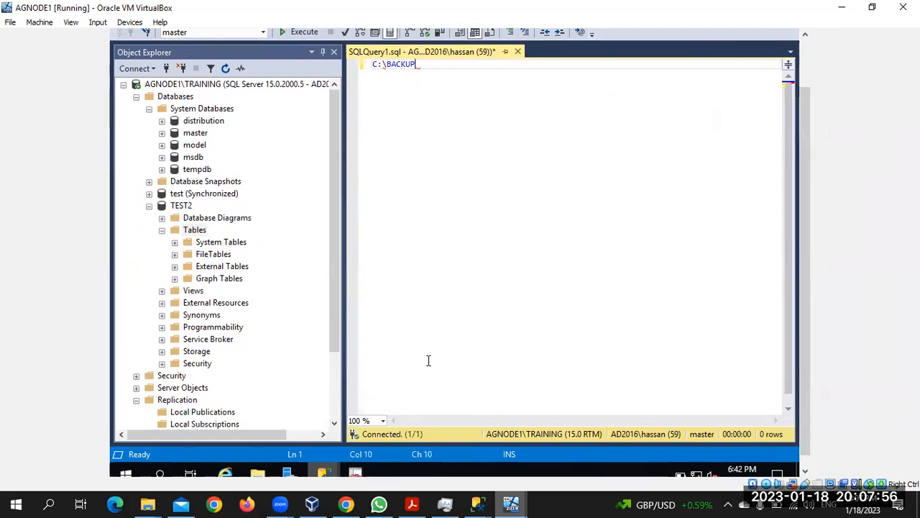
# Step: Bring the Publisher Properties window forward and confirm it with OK
pyautogui.moveTo(326, 471)
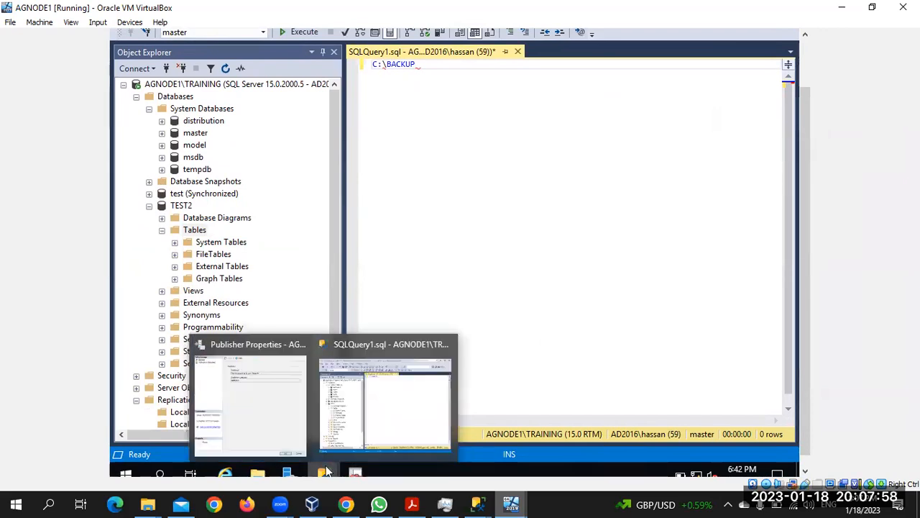
pyautogui.click(291, 388)
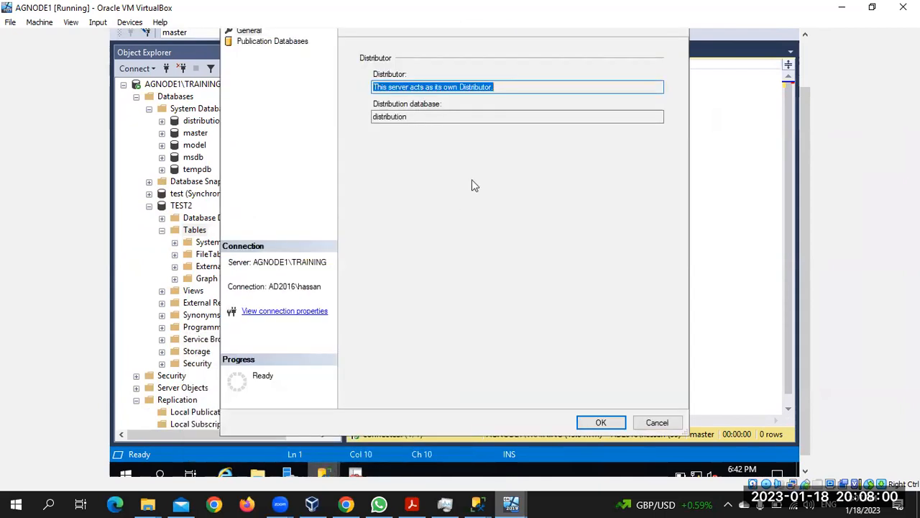
pyautogui.moveTo(806, 216); pyautogui.dragTo(809, 174)
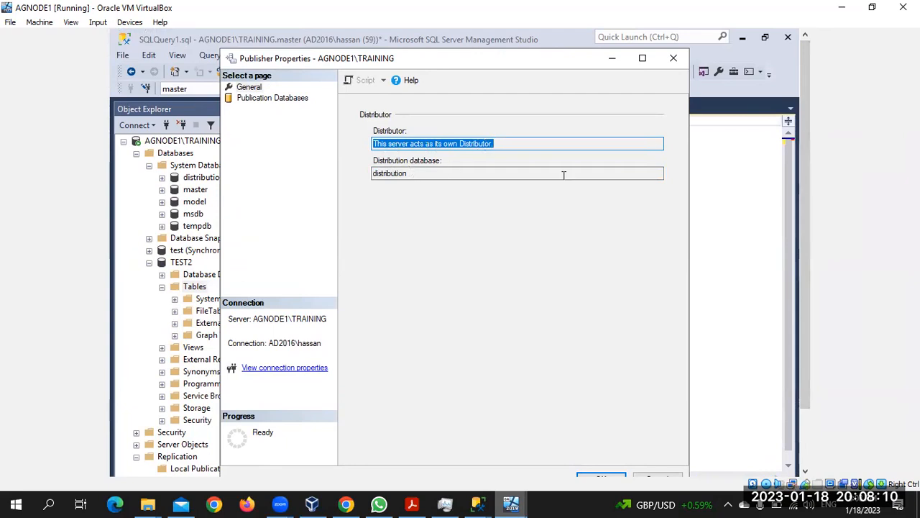
pyautogui.scroll(-2, 803, 255)
pyautogui.click(598, 443)
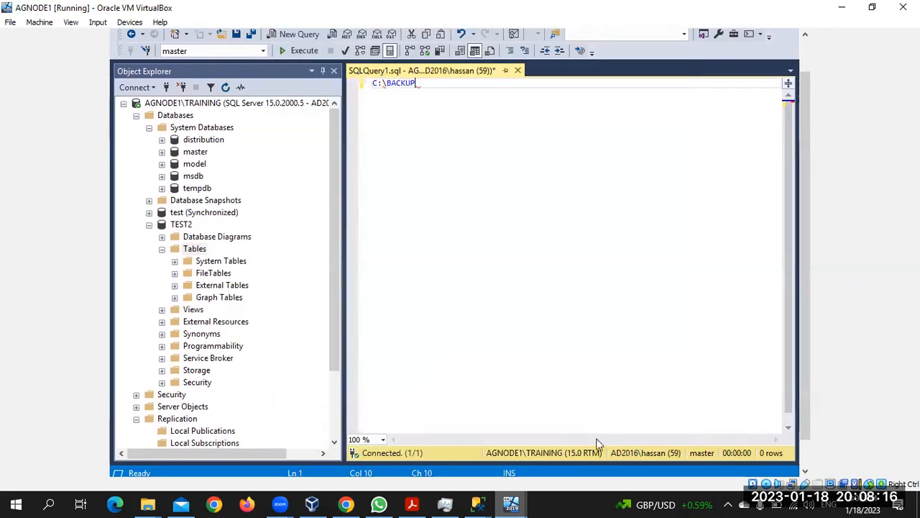
# Step: Bring Management Studio back to the front and collapse the TEST2 database tree
pyautogui.scroll(-2, 805, 416)
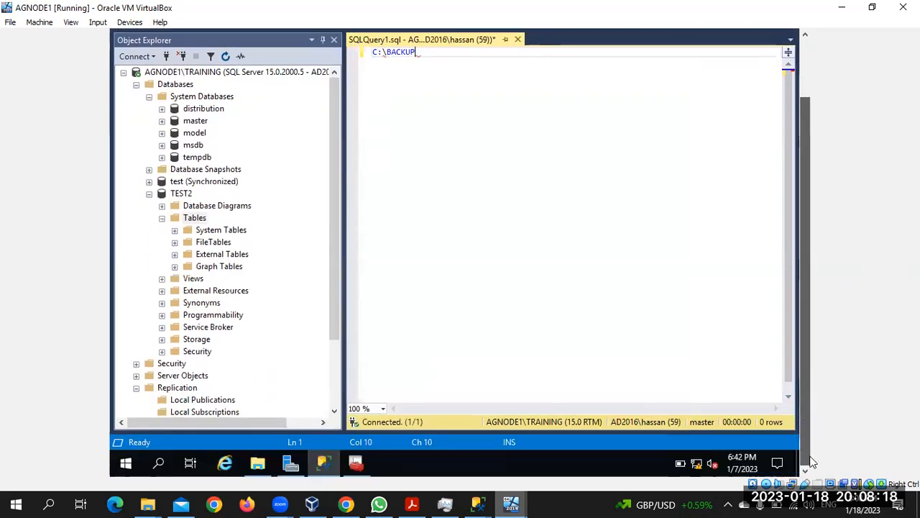
pyautogui.moveTo(324, 463)
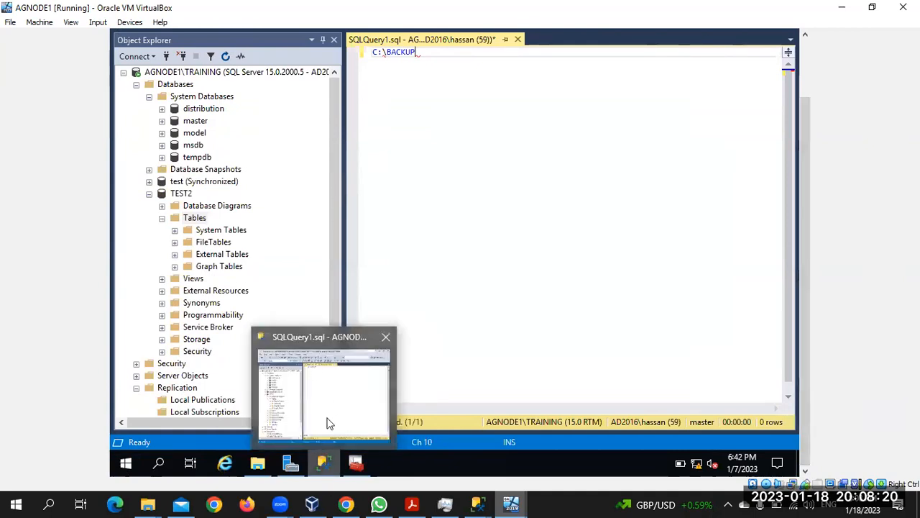
pyautogui.click(323, 464)
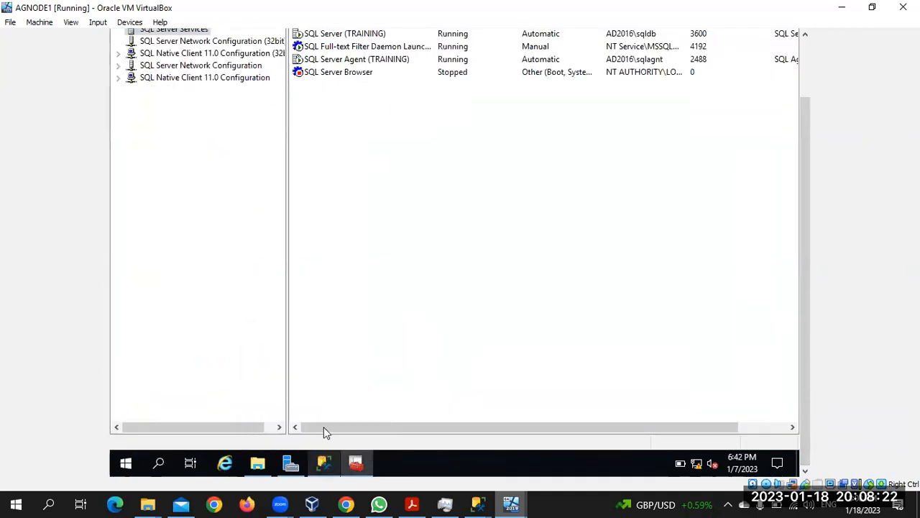
pyautogui.click(324, 464)
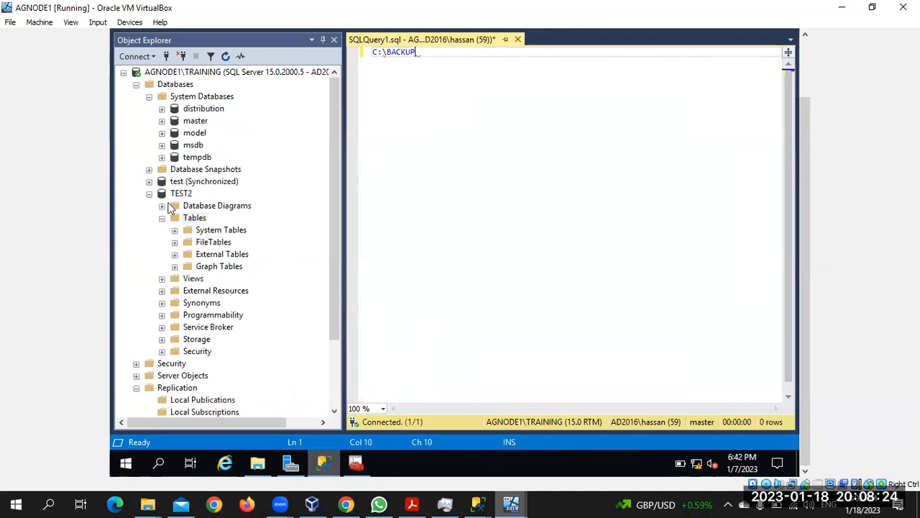
pyautogui.click(150, 194)
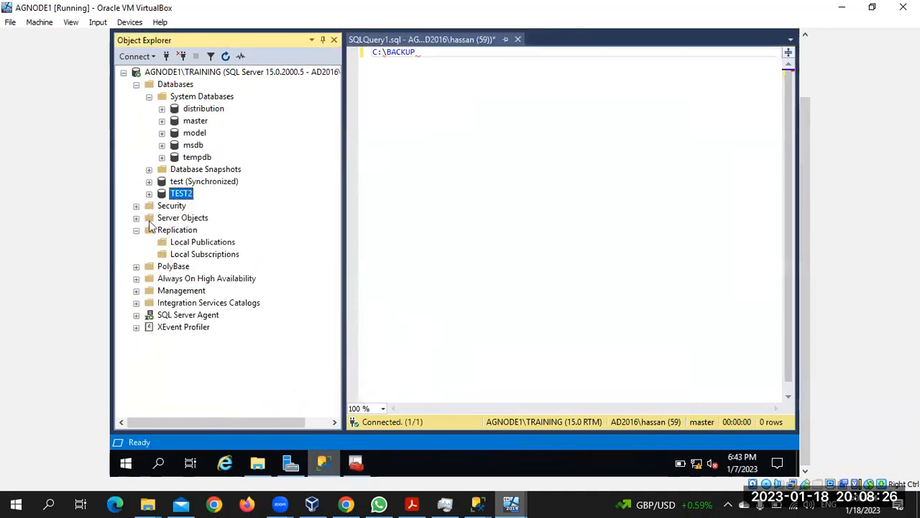
# Step: Start a New Publication from Local Publications and choose TEST2 as the publication database
pyautogui.click(190, 245)
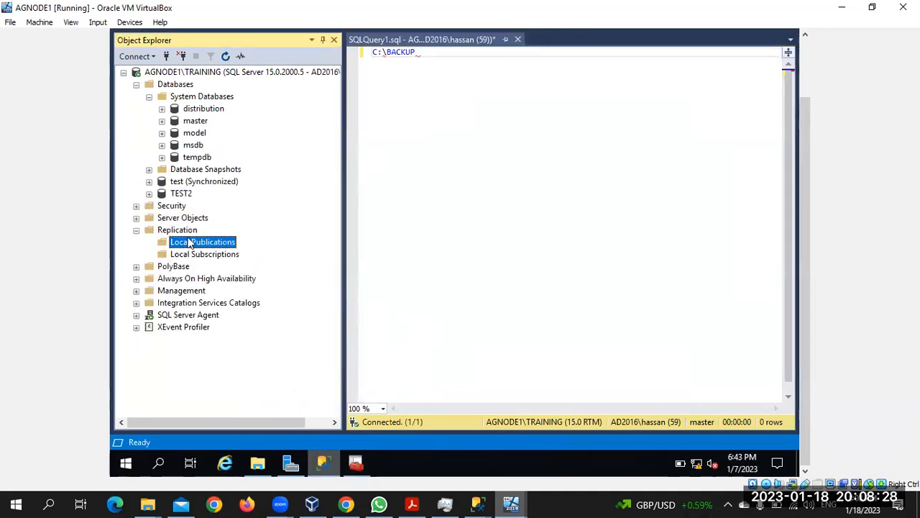
pyautogui.rightClick(189, 245)
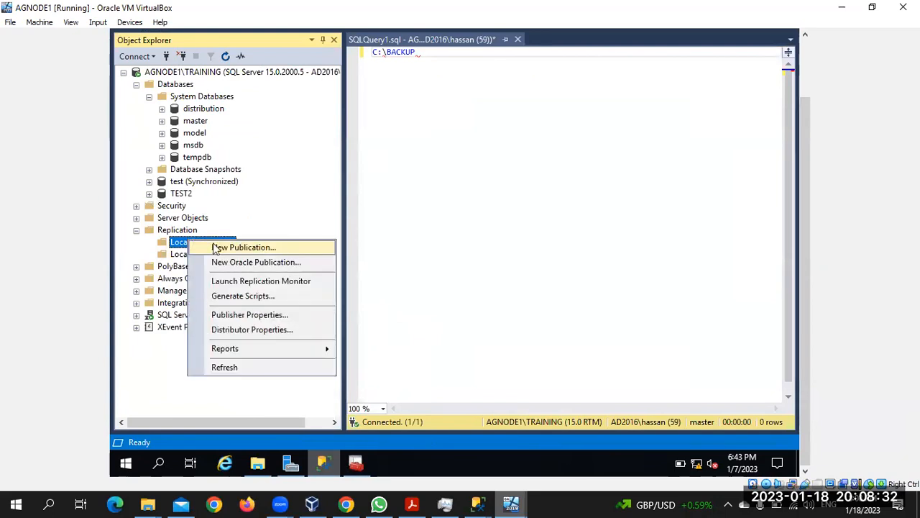
pyautogui.click(216, 248)
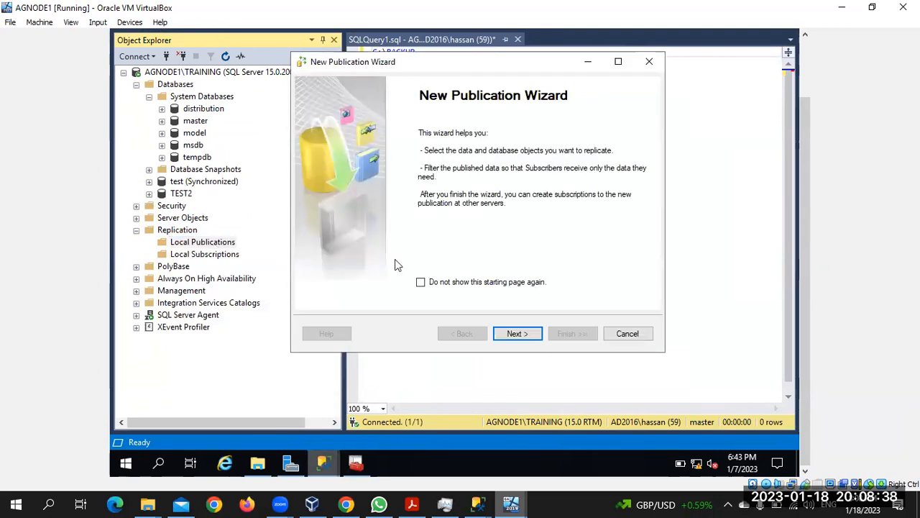
pyautogui.click(529, 334)
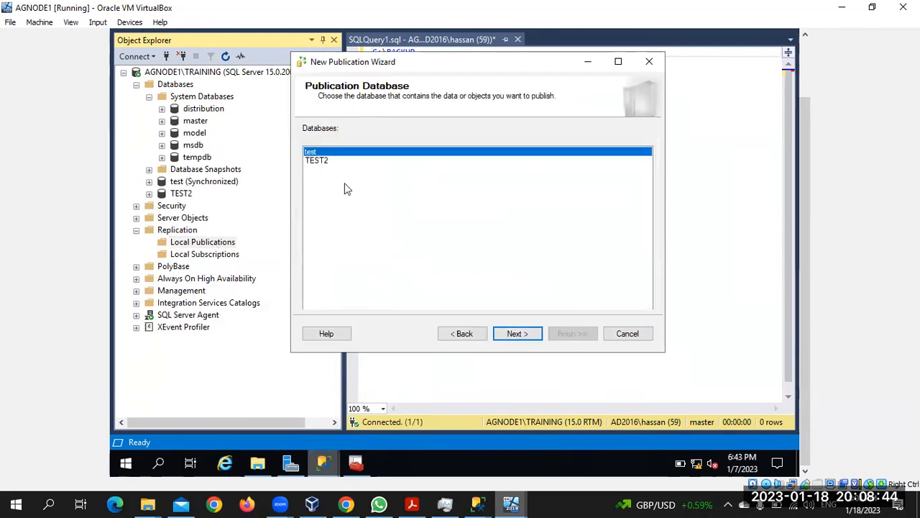
pyautogui.click(320, 160)
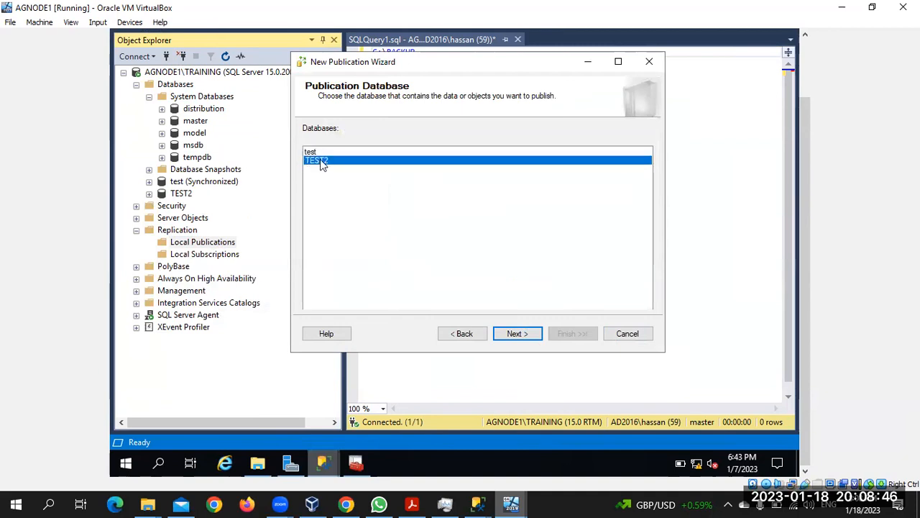
pyautogui.click(522, 335)
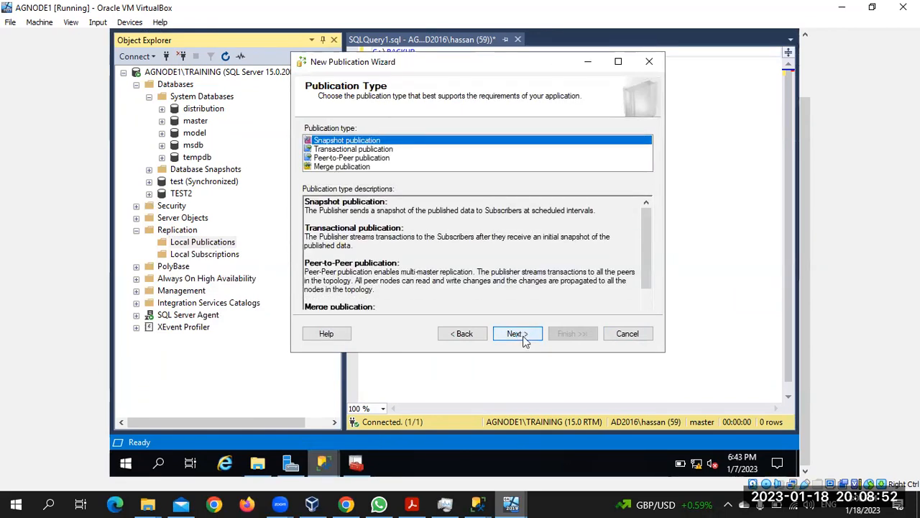
# Step: Make the publication transactional and check Table_1 (dbo) as its article
pyautogui.click(350, 149)
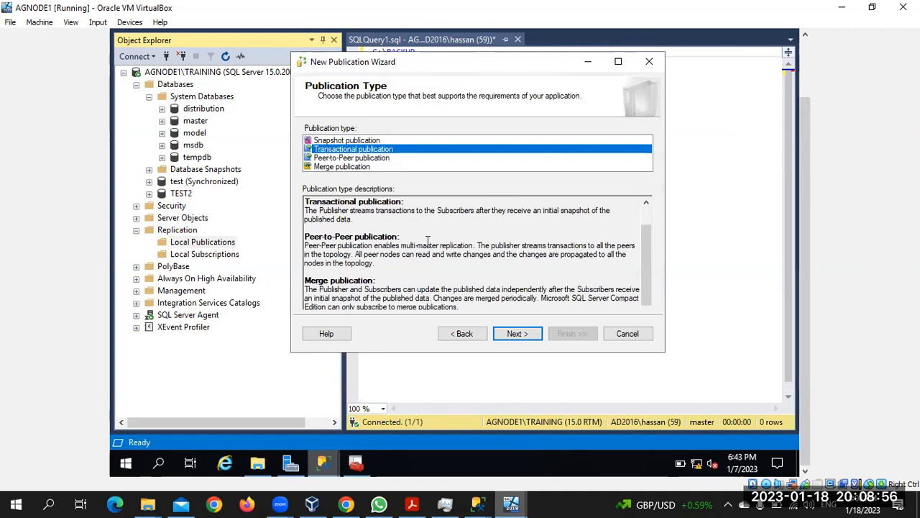
pyautogui.click(510, 335)
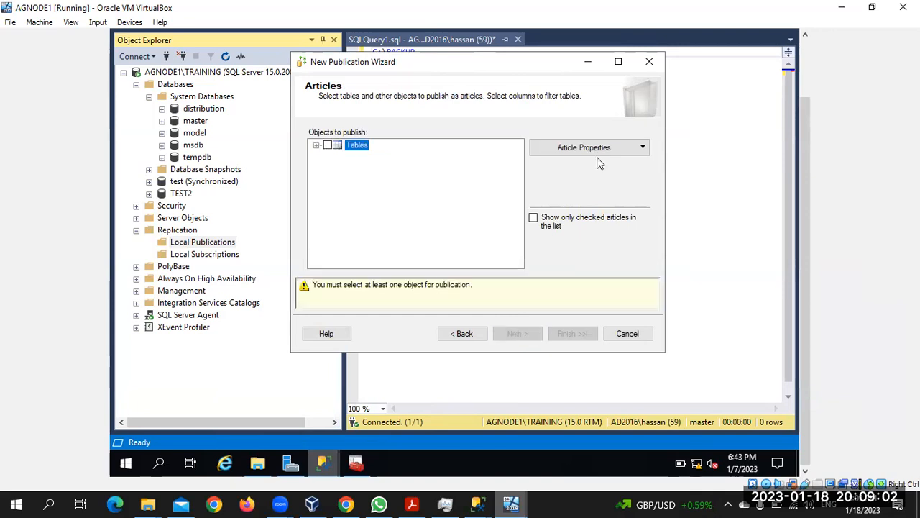
pyautogui.click(317, 146)
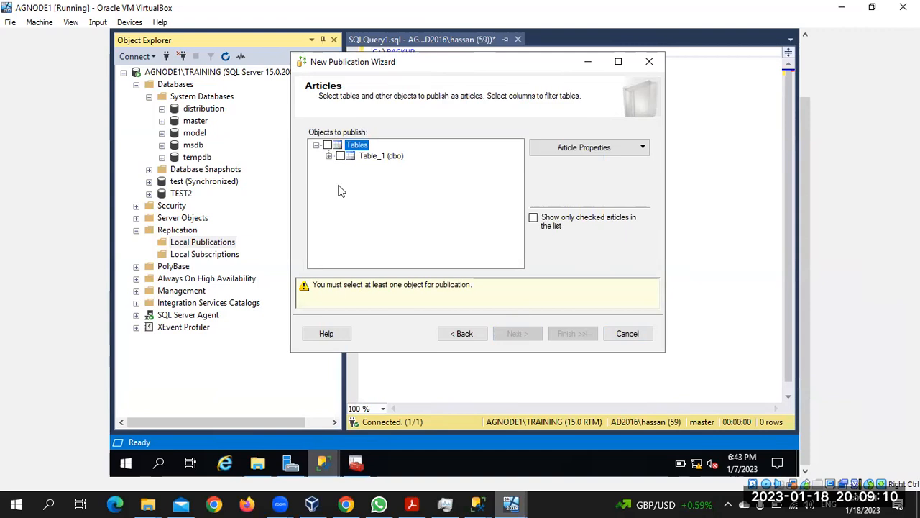
pyautogui.click(328, 146)
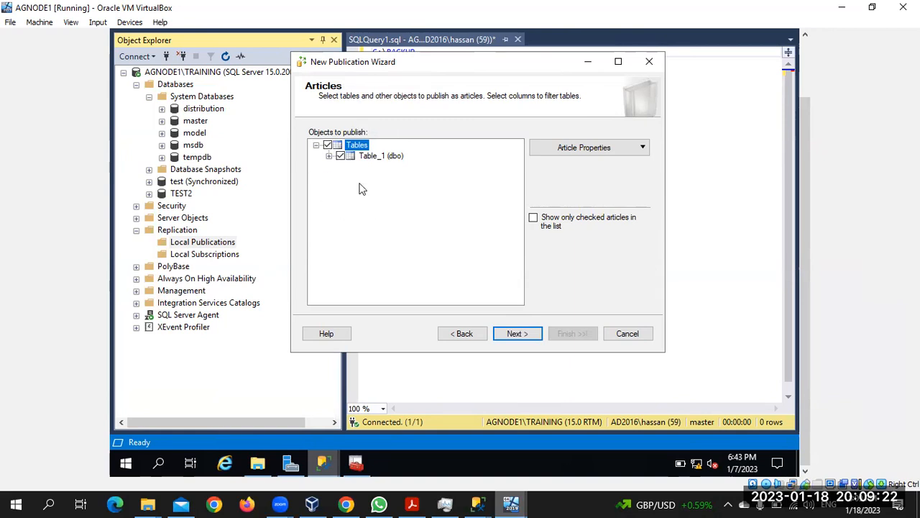
# Step: Review Table_1's article properties: destination Table_1, owner dbo, drop existing object if name is in use
pyautogui.click(586, 153)
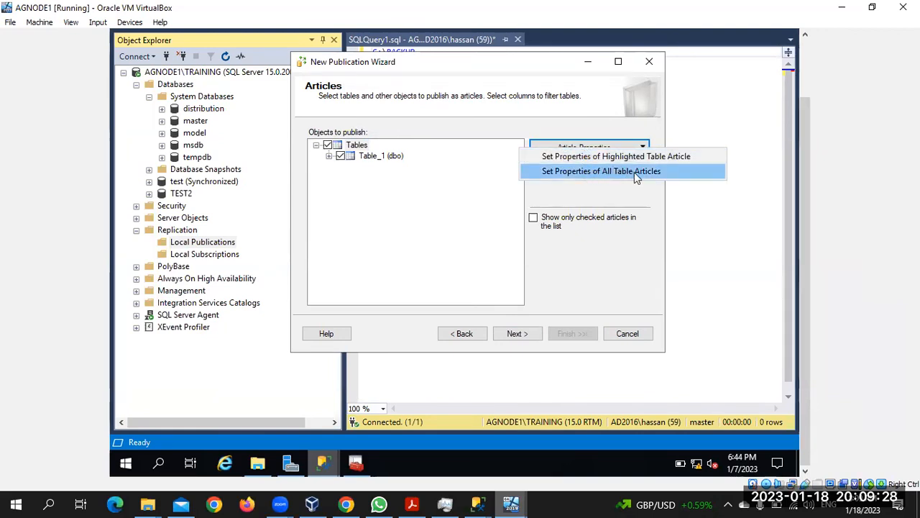
pyautogui.click(387, 160)
pyautogui.click(613, 147)
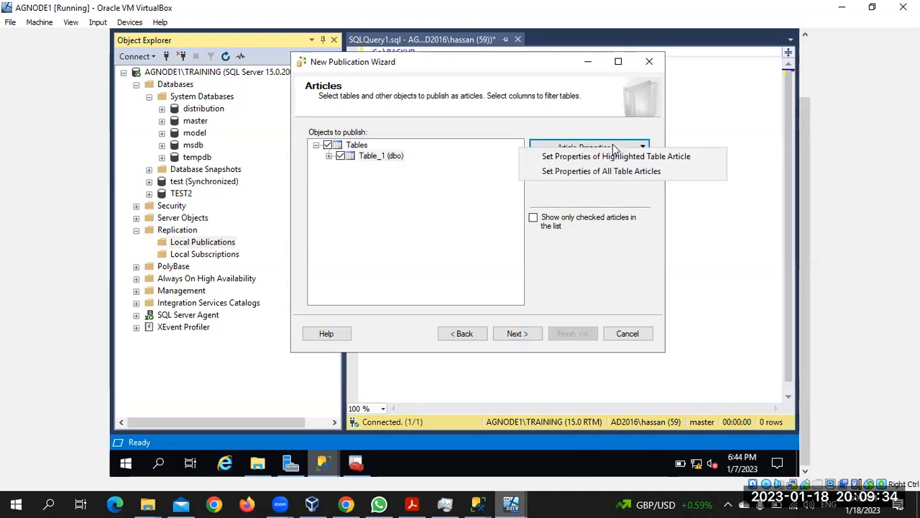
pyautogui.click(611, 157)
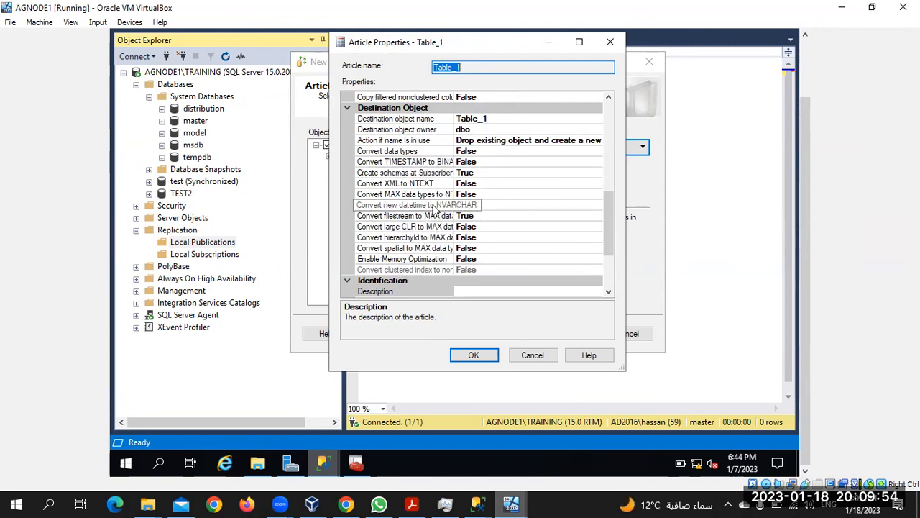
pyautogui.scroll(-3, 434, 209)
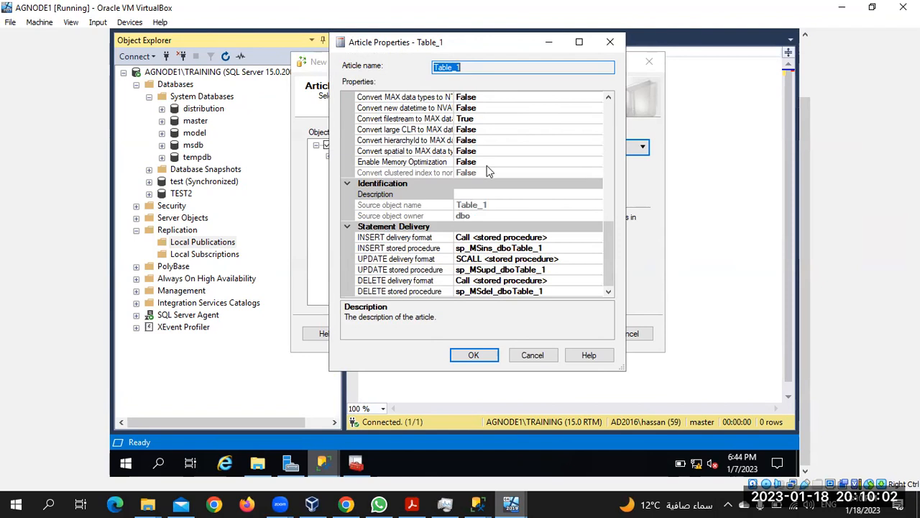
pyautogui.scroll(2, 486, 167)
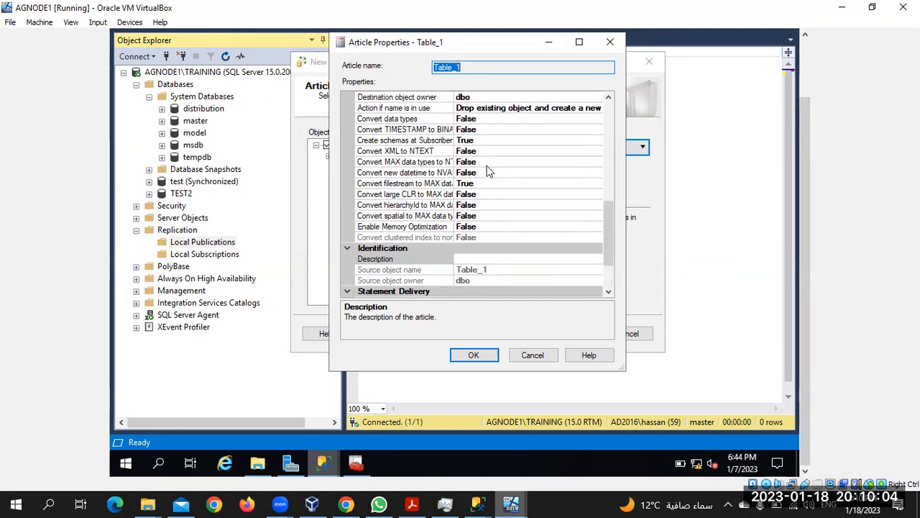
pyautogui.scroll(3, 487, 171)
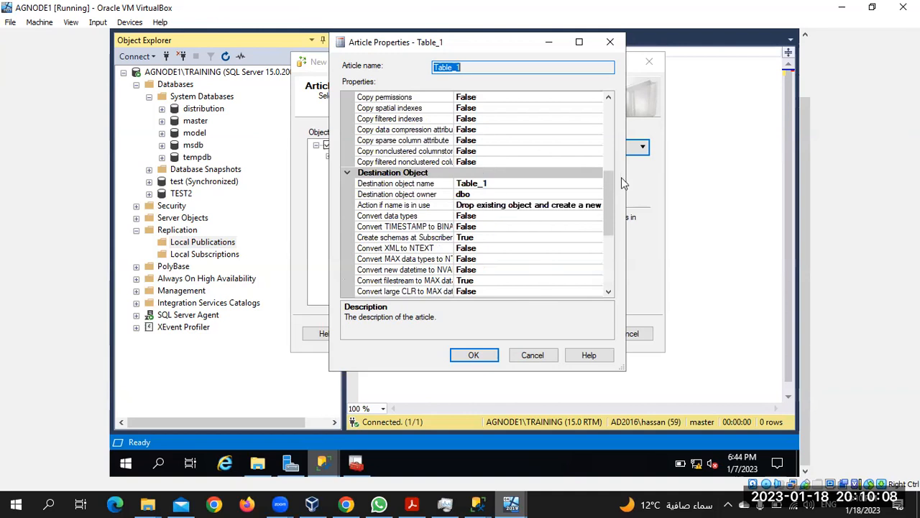
pyautogui.click(595, 206)
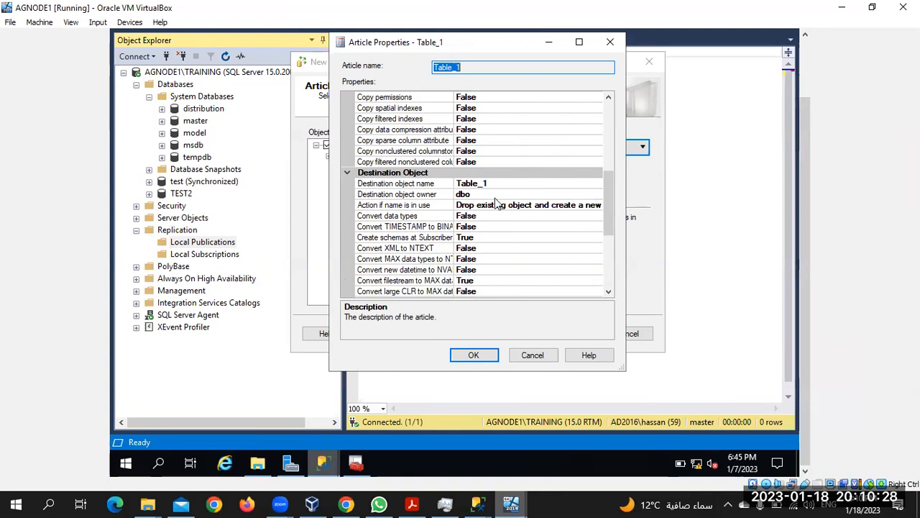
pyautogui.scroll(4, 495, 202)
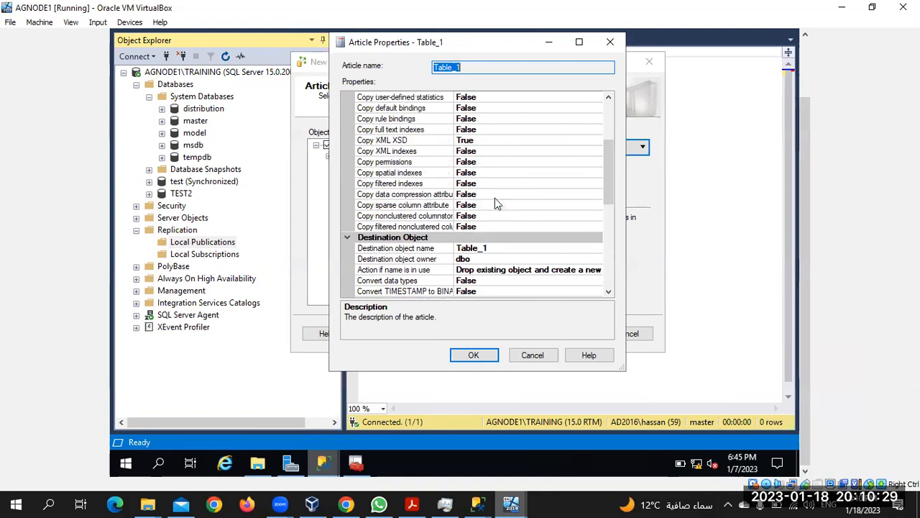
# Step: Add the row filter WHERE c1>2 to Table_1 and continue to the Snapshot Agent page
pyautogui.click(474, 359)
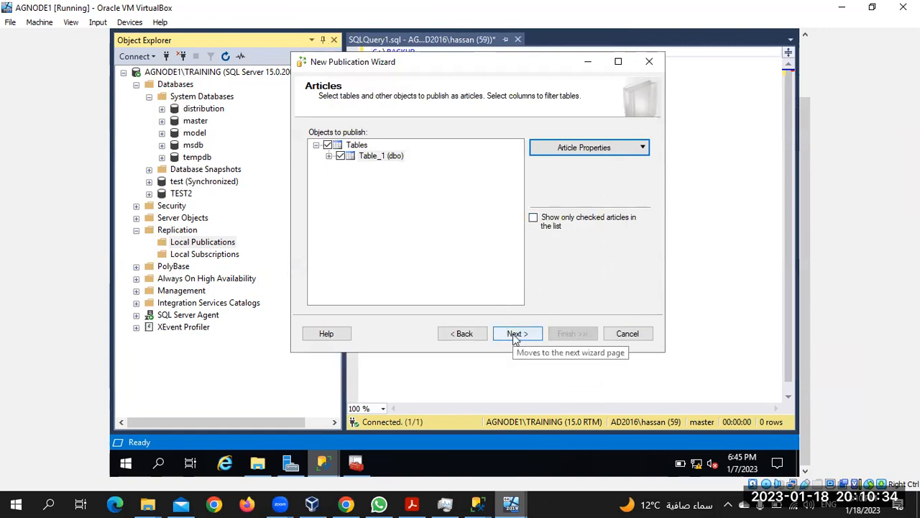
pyautogui.click(515, 335)
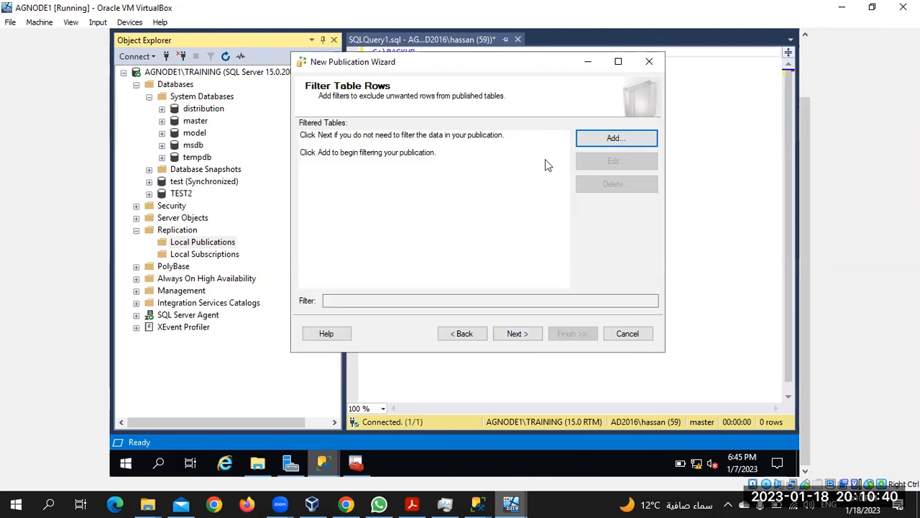
pyautogui.click(598, 141)
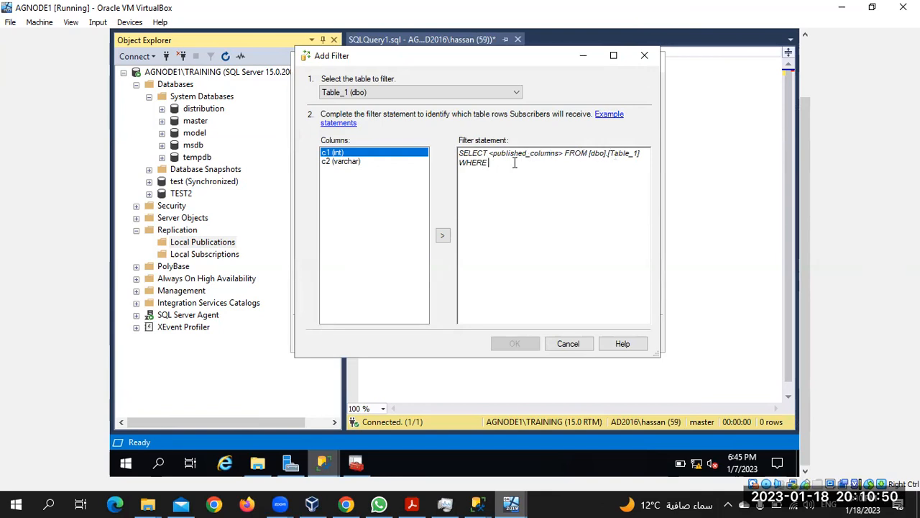
pyautogui.write('c')
pyautogui.press('BackSpace')
pyautogui.write('c1')
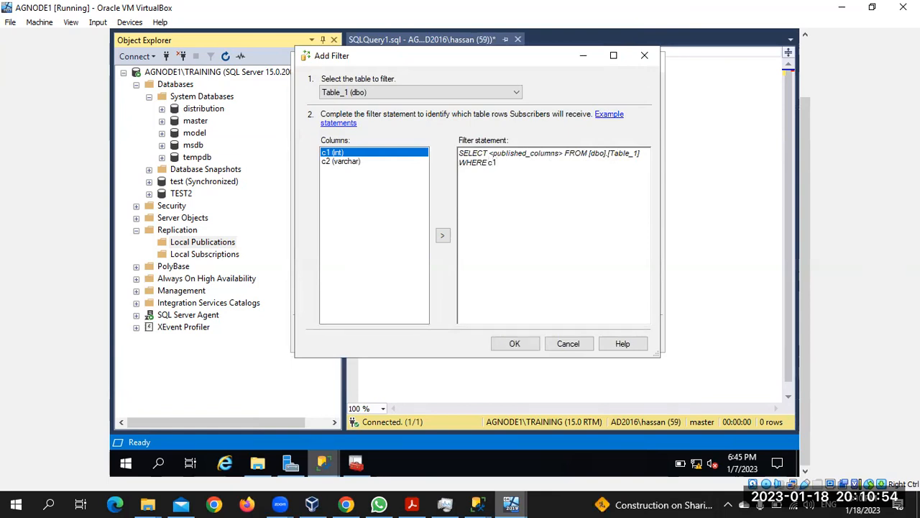
pyautogui.write('>2')
pyautogui.click(515, 343)
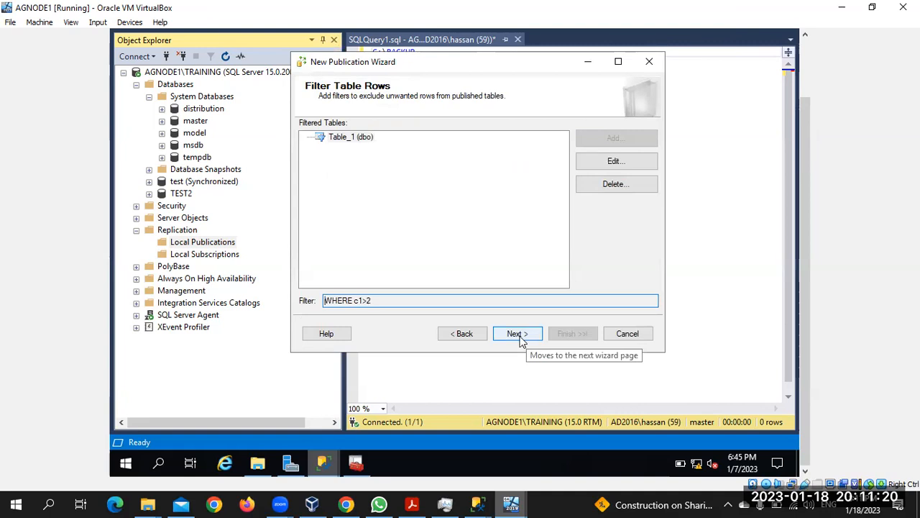
pyautogui.click(520, 336)
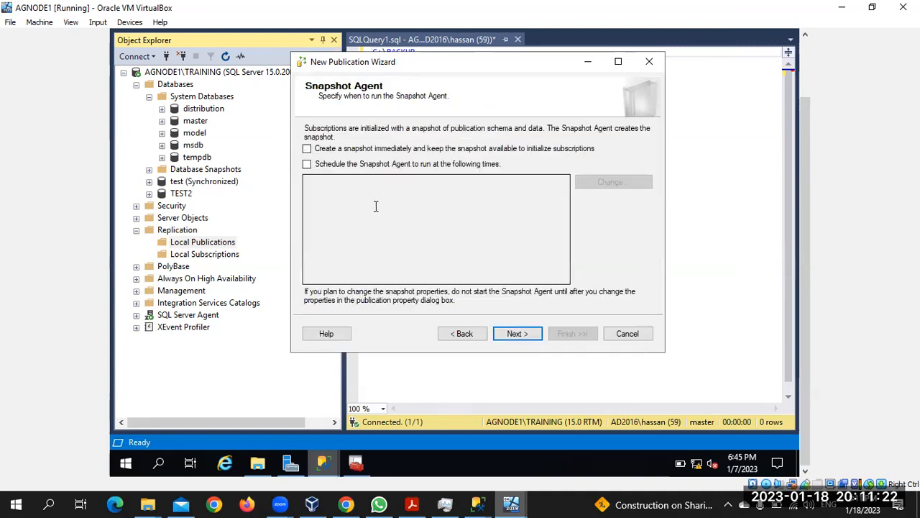
# Step: Enable 'Create a snapshot immediately' and connect Object Explorer to the AGNODE2\TRAINING database engine
pyautogui.click(307, 148)
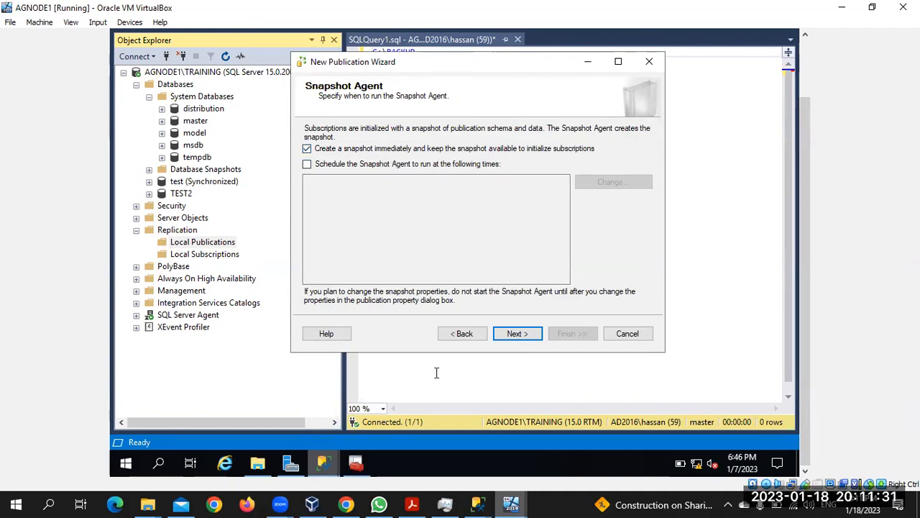
pyautogui.click(136, 57)
pyautogui.click(148, 71)
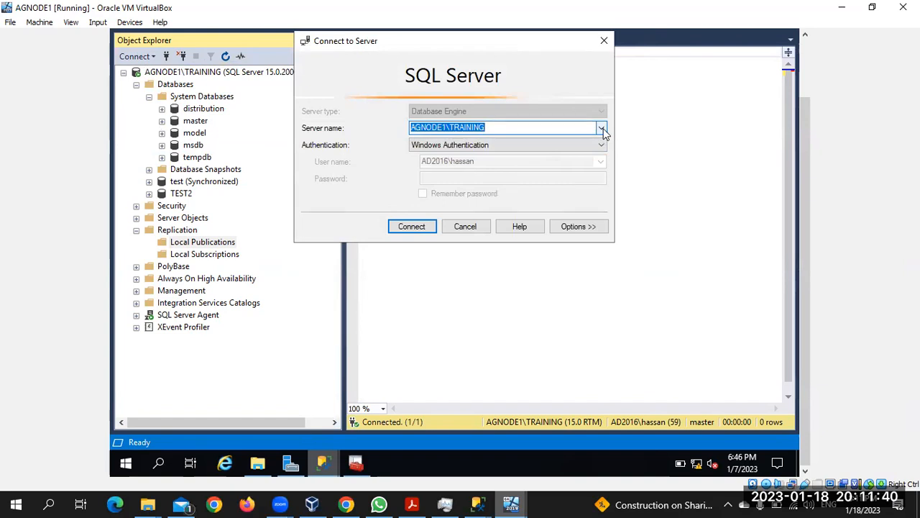
pyautogui.click(603, 129)
pyautogui.click(528, 147)
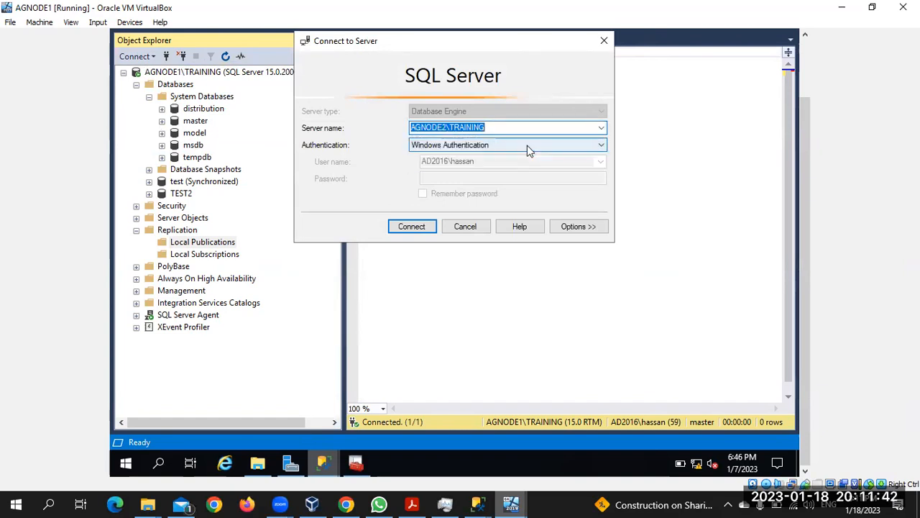
pyautogui.click(411, 229)
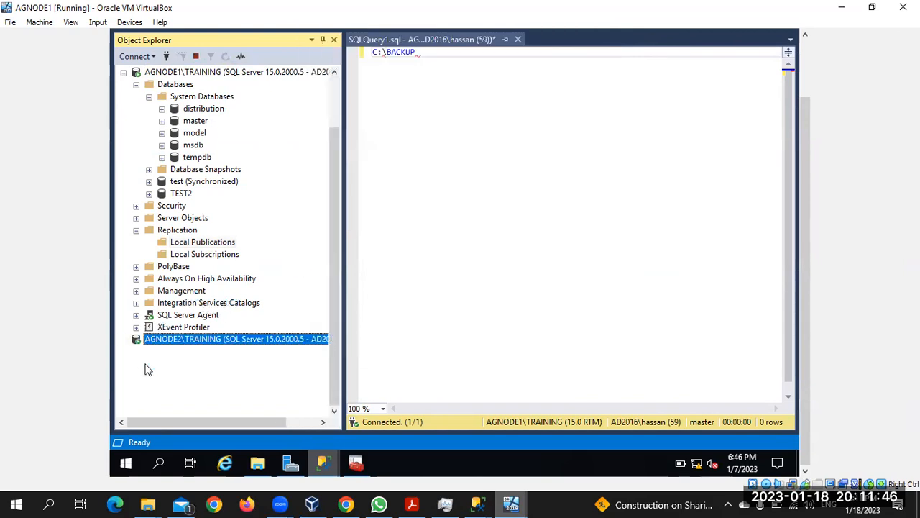
# Step: Under AGNODE2\TRAINING's Databases, create a new database named test3
pyautogui.click(137, 292)
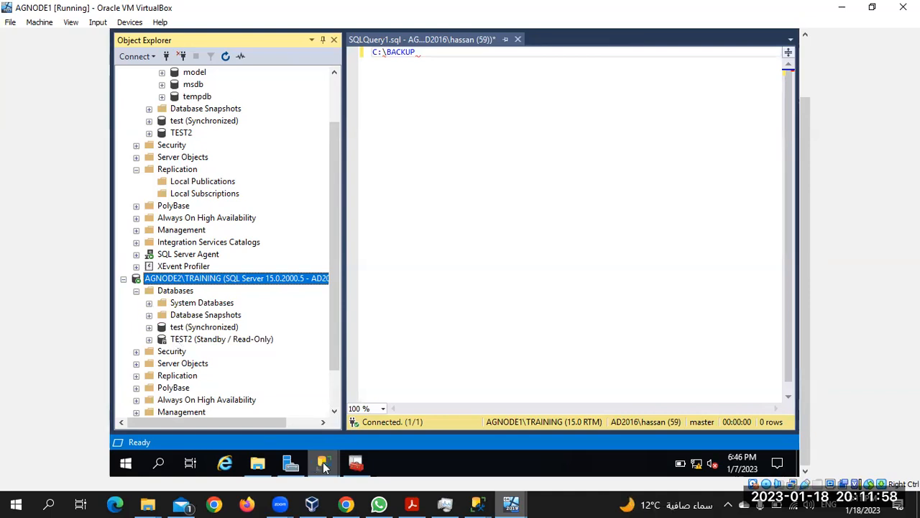
pyautogui.rightClick(167, 291)
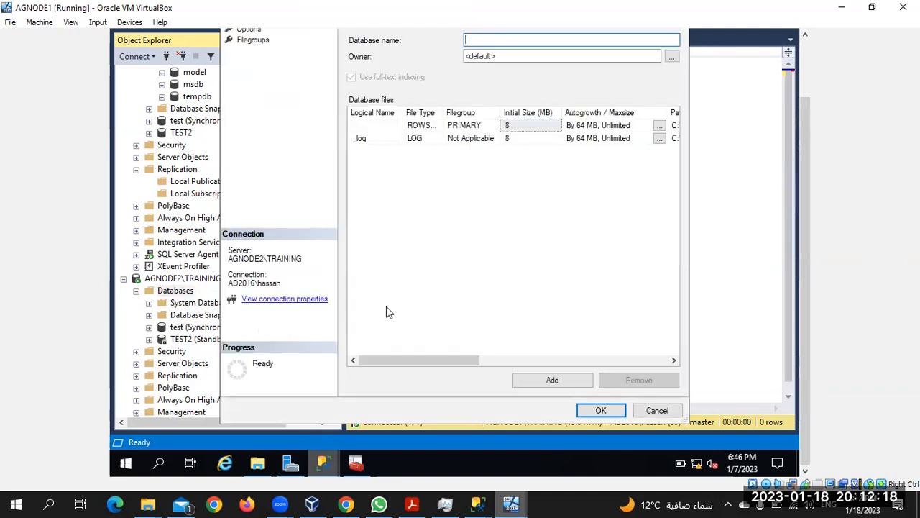
pyautogui.click(807, 71)
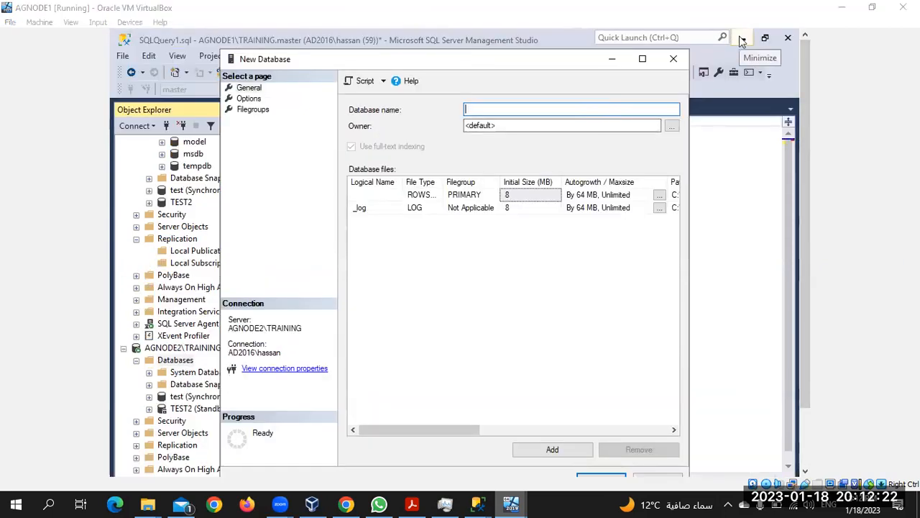
pyautogui.click(611, 112)
pyautogui.write('test3')
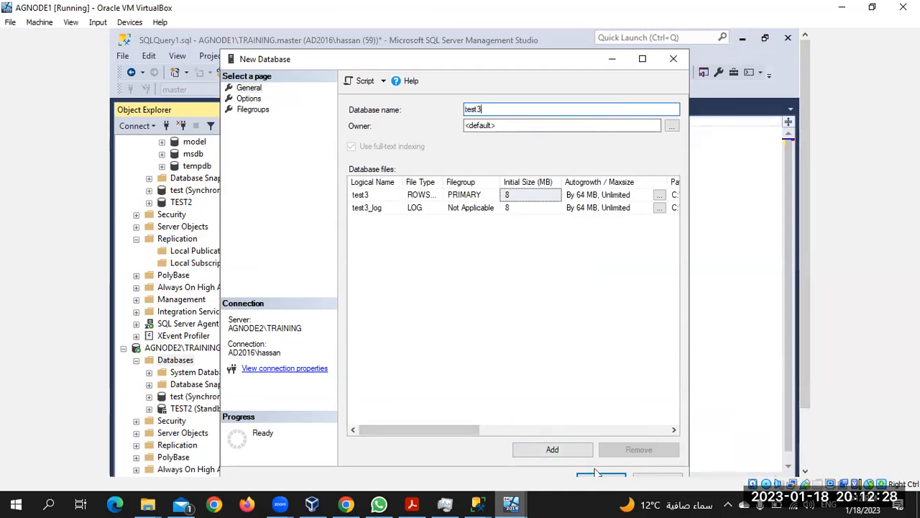
pyautogui.click(597, 476)
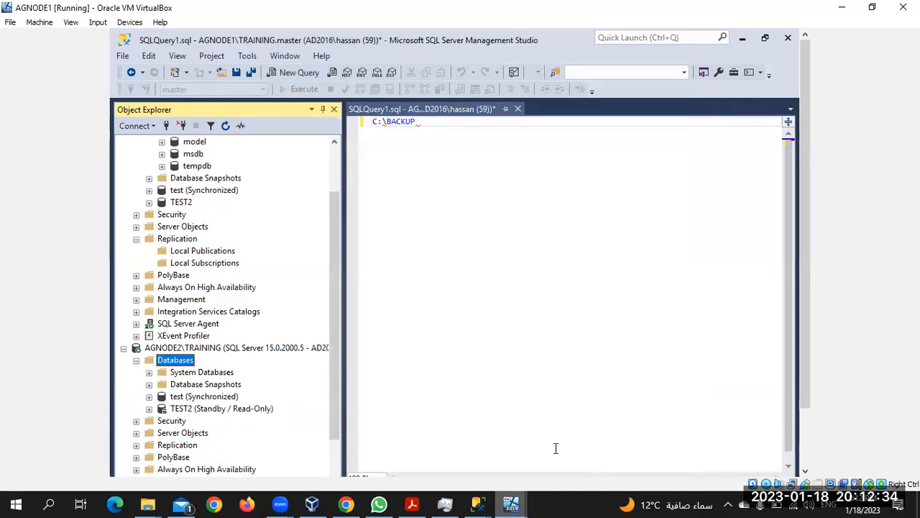
pyautogui.click(806, 441)
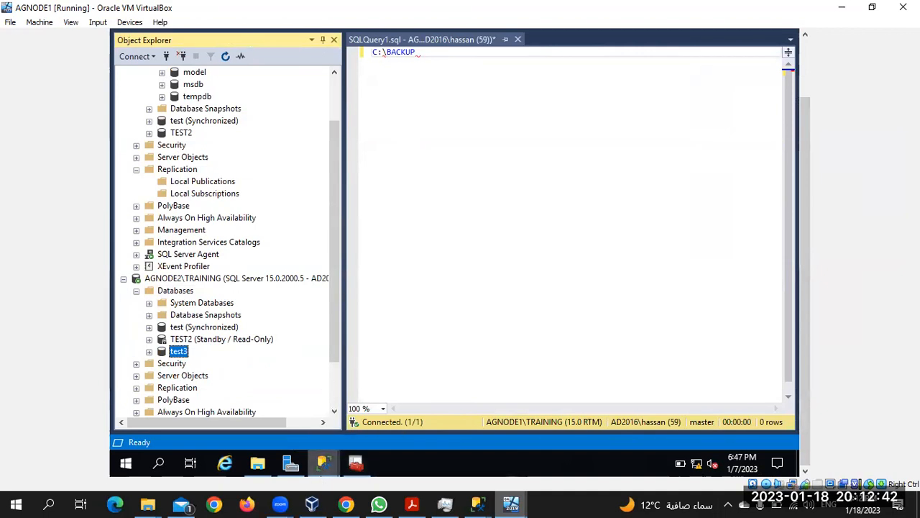
# Step: Bring the New Publication Wizard forward, step back to the database page, and close it
pyautogui.moveTo(323, 465)
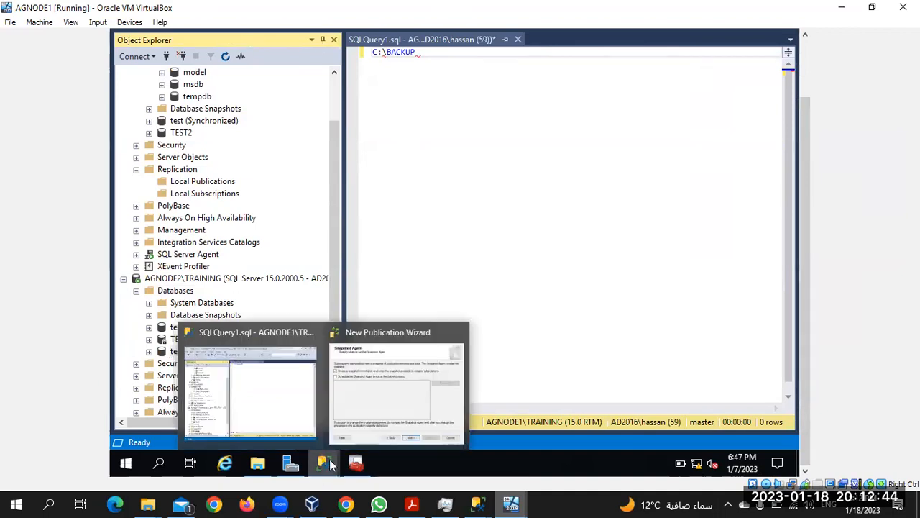
pyautogui.click(375, 403)
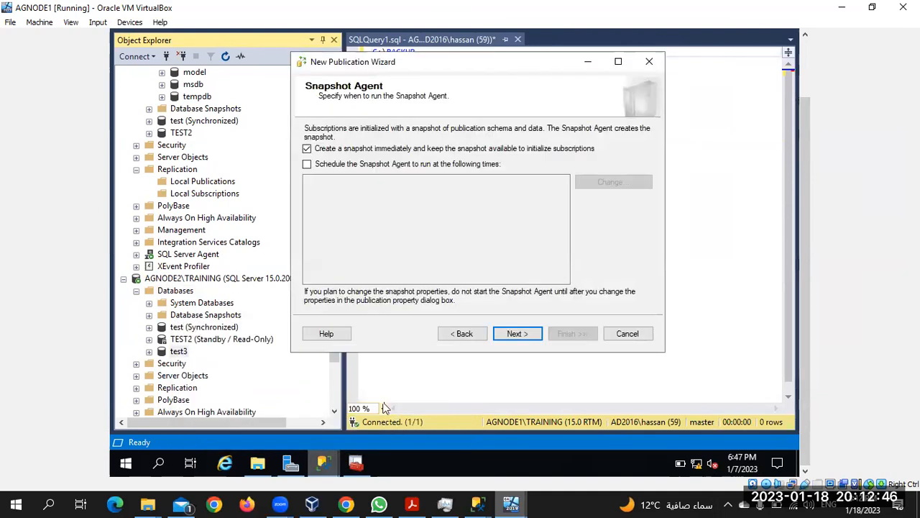
pyautogui.click(466, 333)
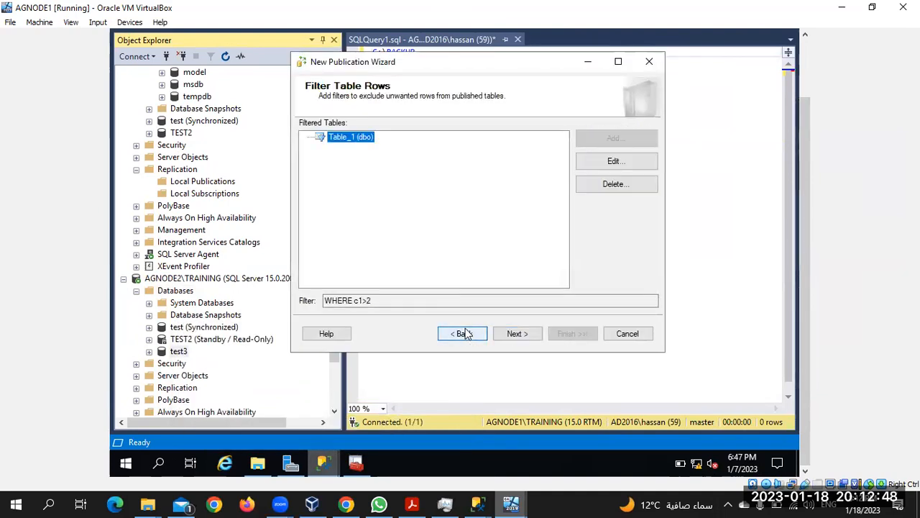
pyautogui.click(465, 333)
pyautogui.click(466, 333)
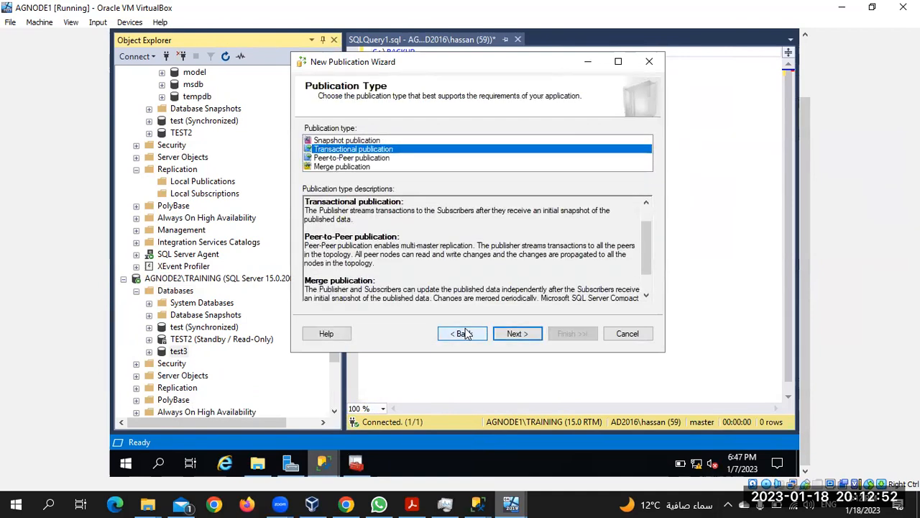
pyautogui.click(466, 333)
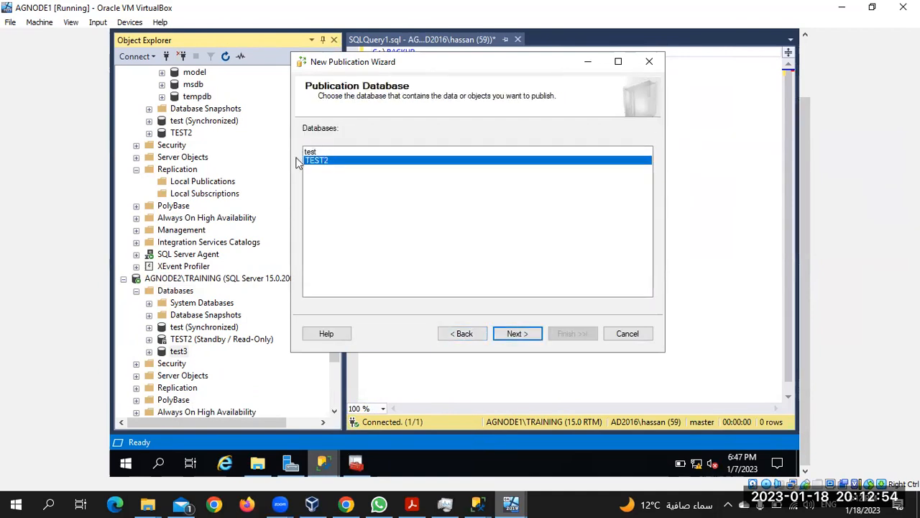
pyautogui.scroll(2, 212, 179)
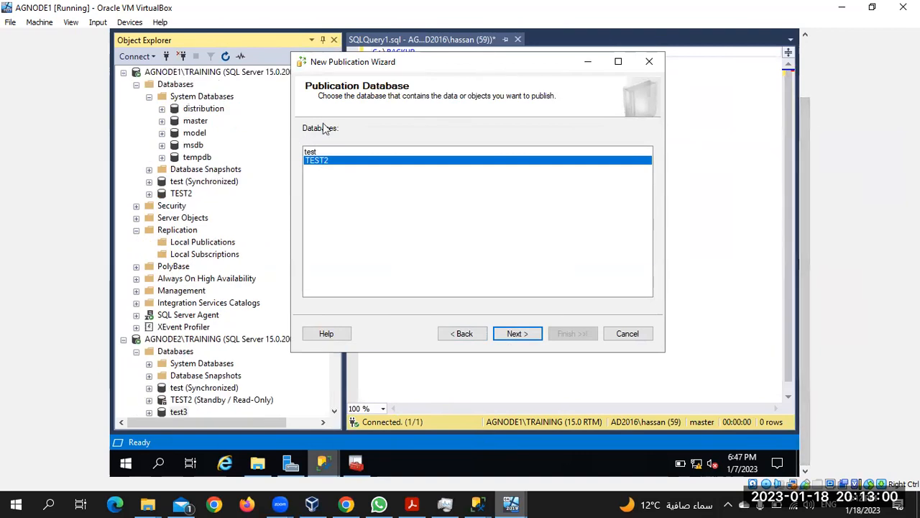
pyautogui.press('Escape')
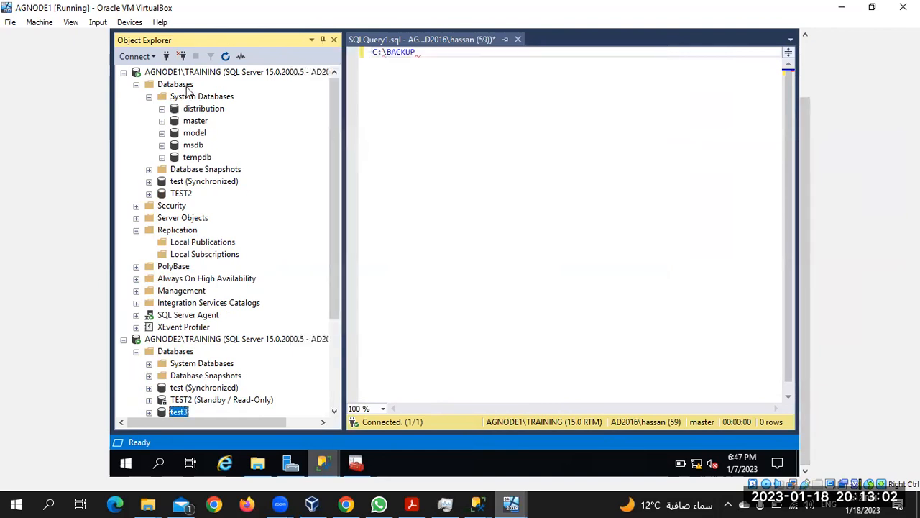
pyautogui.rightClick(186, 85)
# Step: Create a new database named test3 on AGNODE1\TRAINING as well
pyautogui.click(219, 94)
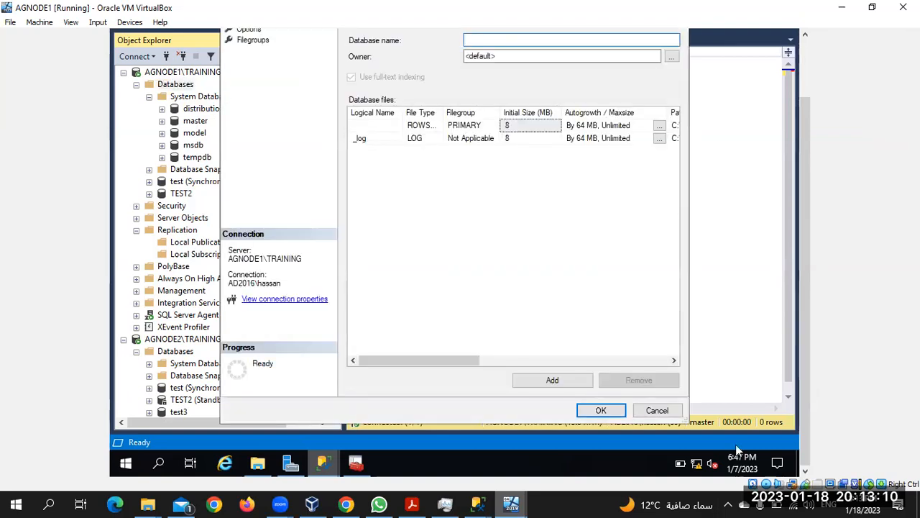
pyautogui.click(809, 97)
pyautogui.write('test3')
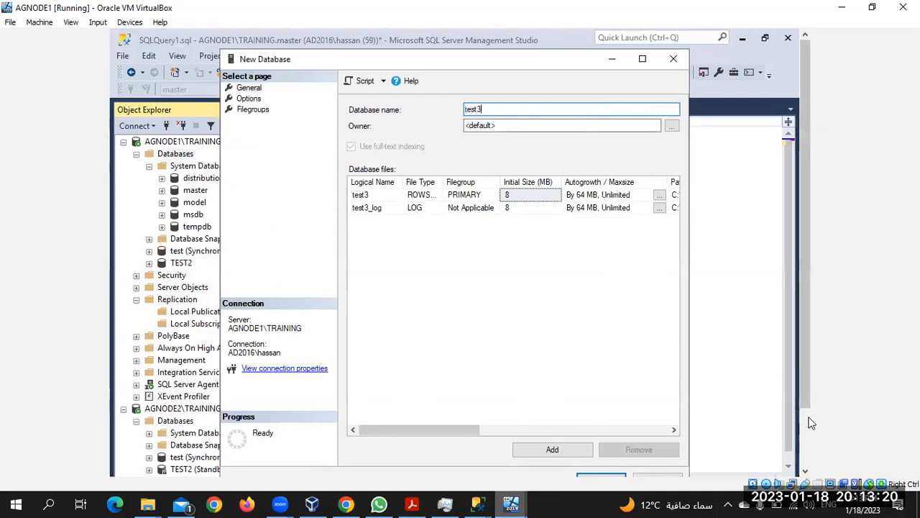
pyautogui.scroll(-1, 806, 403)
pyautogui.scroll(-1, 802, 394)
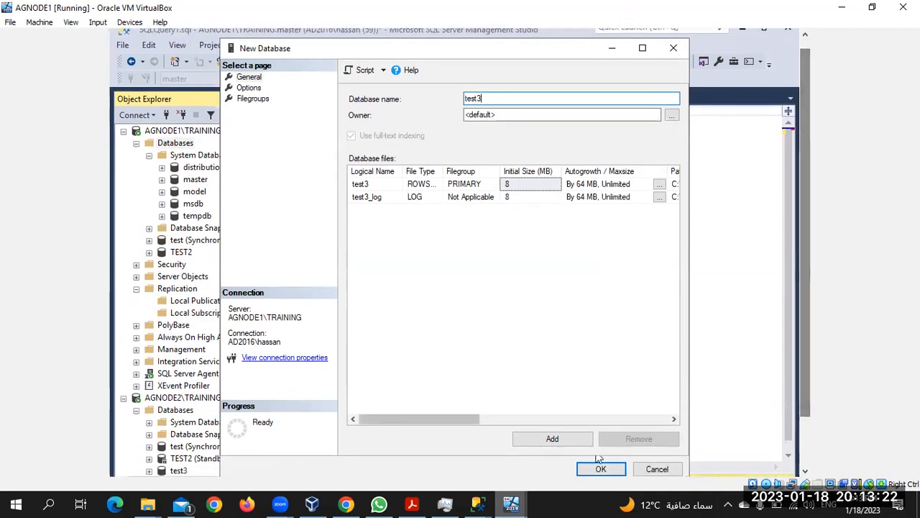
pyautogui.click(603, 469)
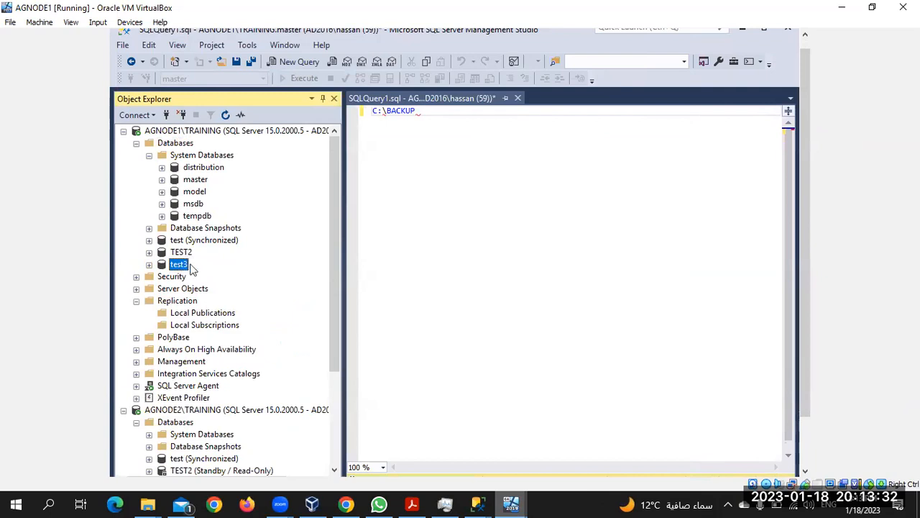
# Step: Copy TEST2's dbo.Table_1 CREATE script to the clipboard
pyautogui.click(150, 252)
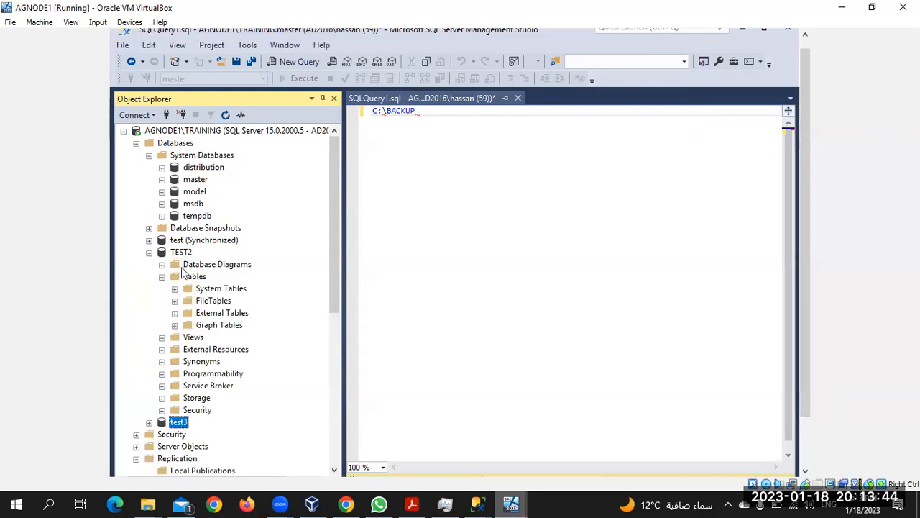
pyautogui.click(188, 276)
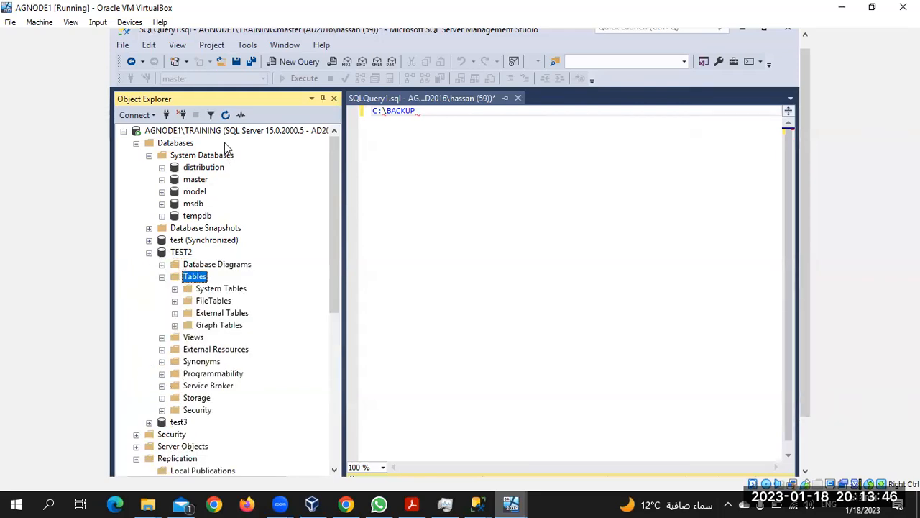
pyautogui.click(226, 115)
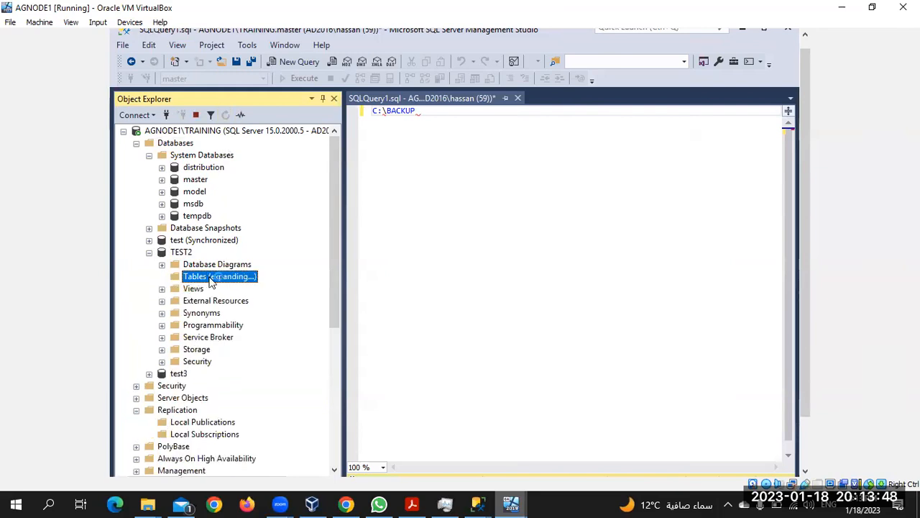
pyautogui.click(197, 337)
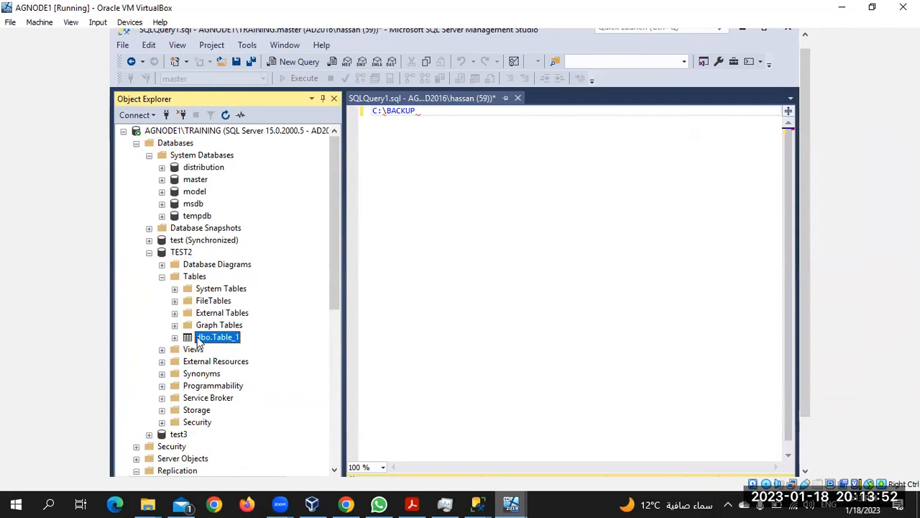
pyautogui.rightClick(199, 343)
pyautogui.moveTo(294, 254)
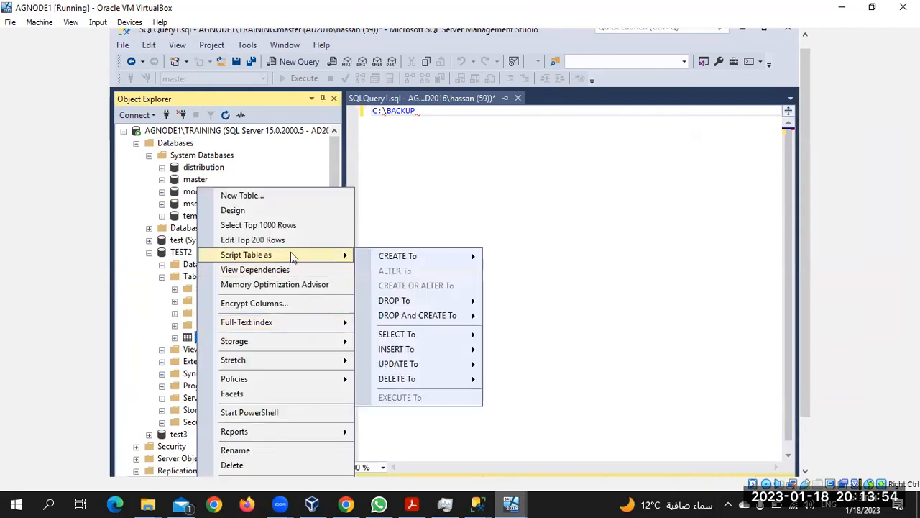
pyautogui.moveTo(473, 259)
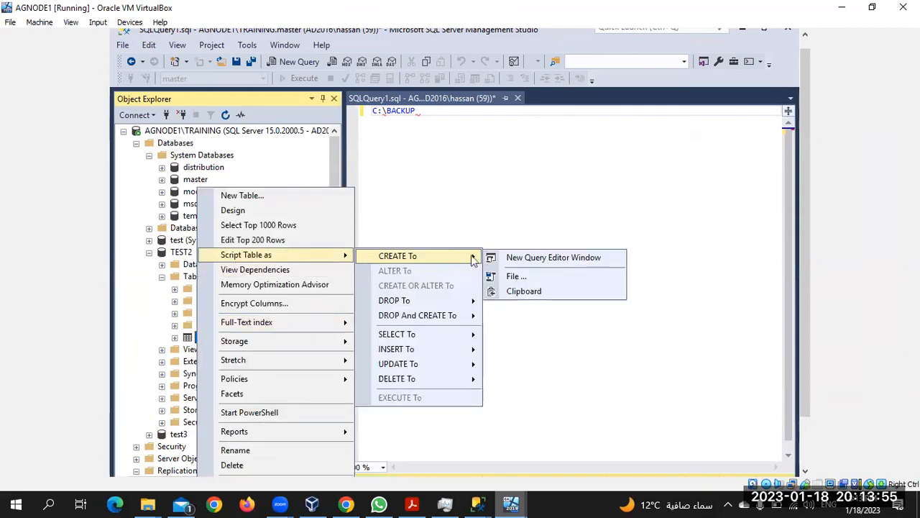
pyautogui.click(529, 292)
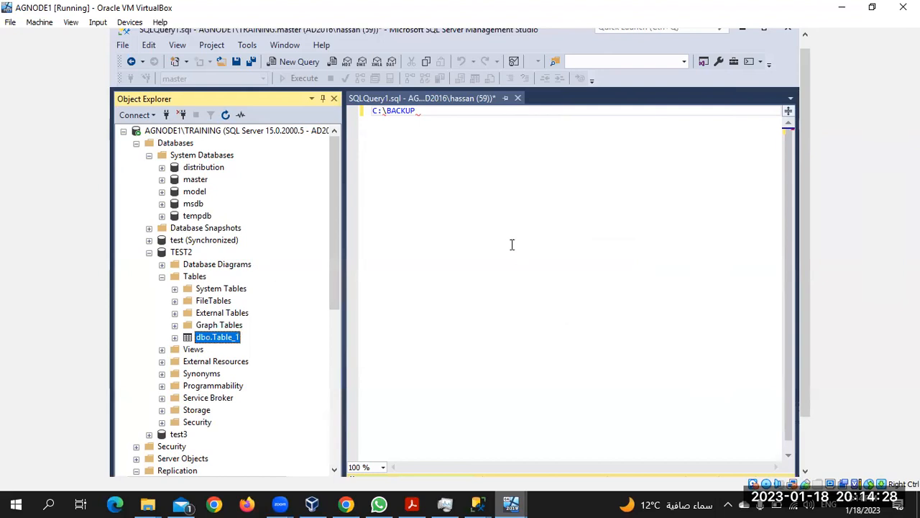
# Step: Paste the script into the query editor, change USE [TEST2] to TEST3, and execute it
pyautogui.click(411, 144)
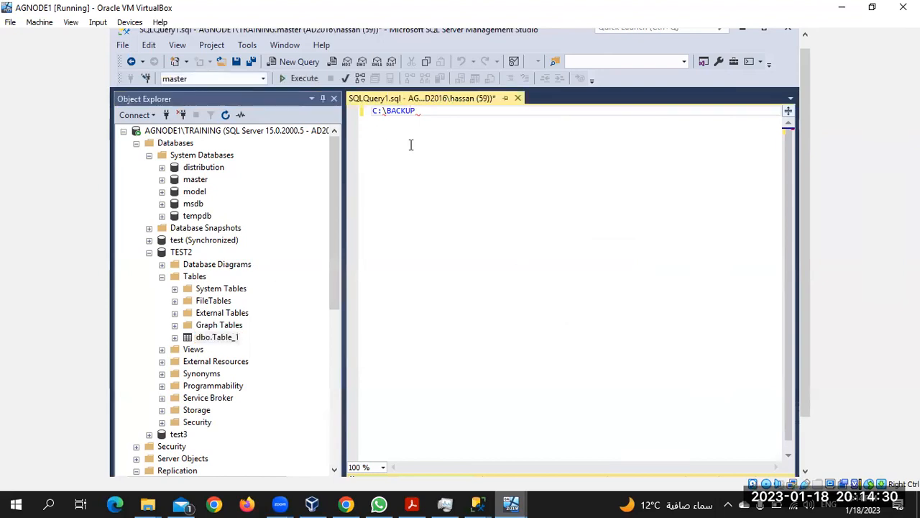
pyautogui.hotkey('ctrl', 'a')
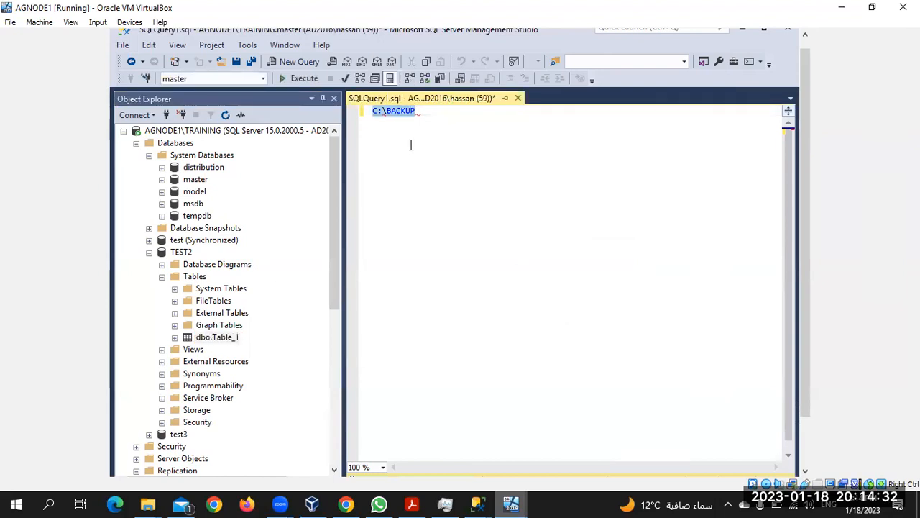
pyautogui.hotkey('ctrl', 'v')
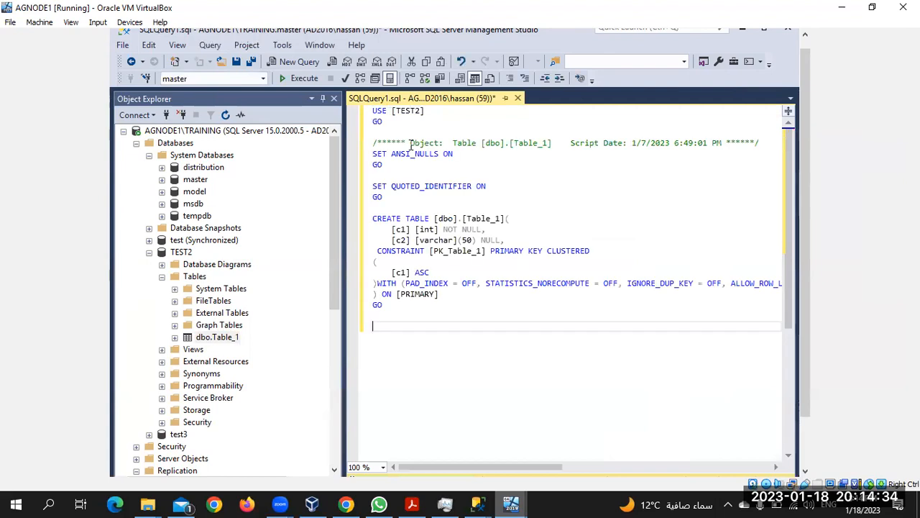
pyautogui.click(422, 109)
pyautogui.press('BackSpace')
pyautogui.write('3')
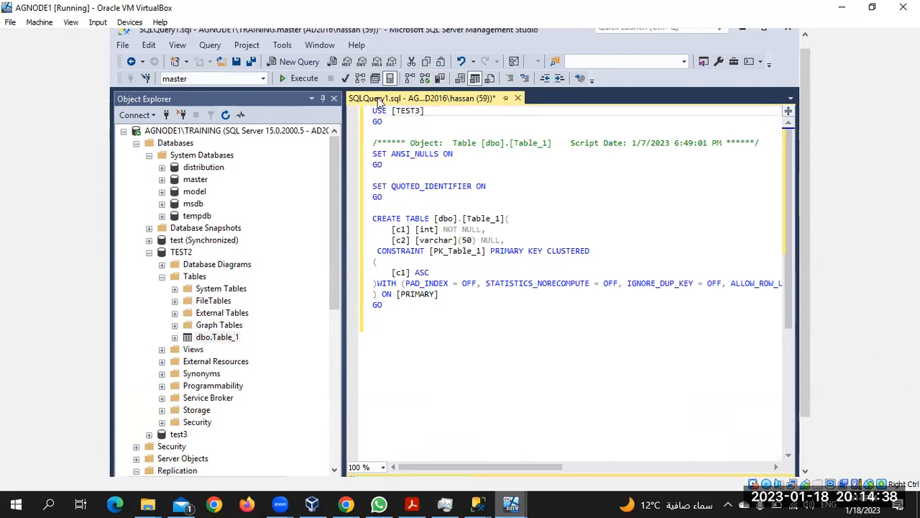
pyautogui.click(299, 82)
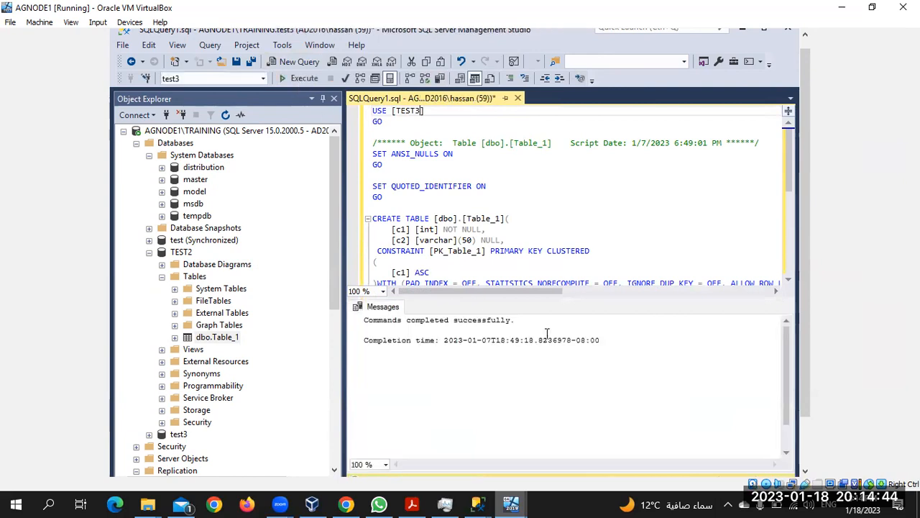
pyautogui.click(806, 454)
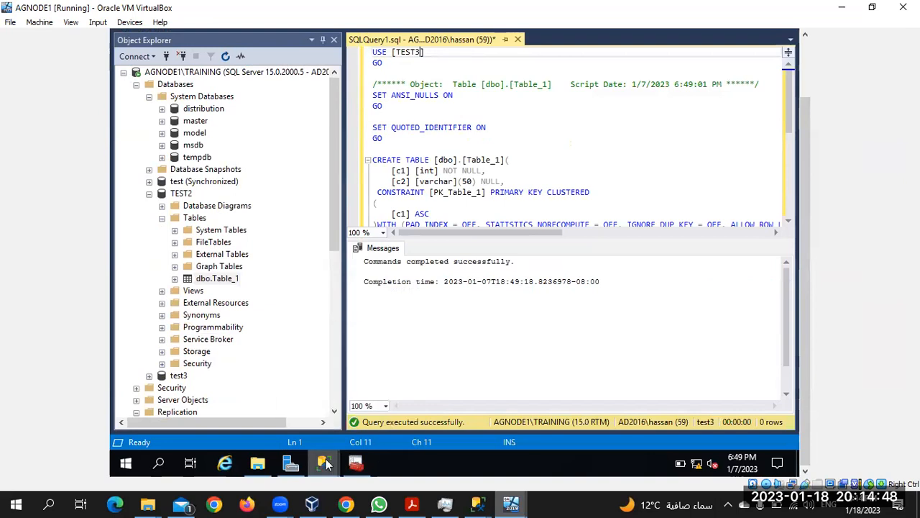
# Step: Bring the leftover New Publication Wizard forward and cancel it
pyautogui.moveTo(324, 462)
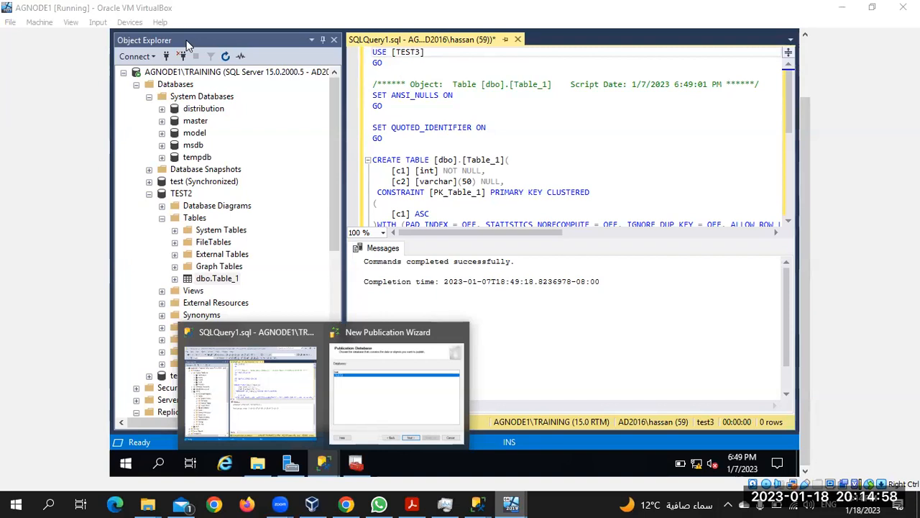
pyautogui.click(386, 394)
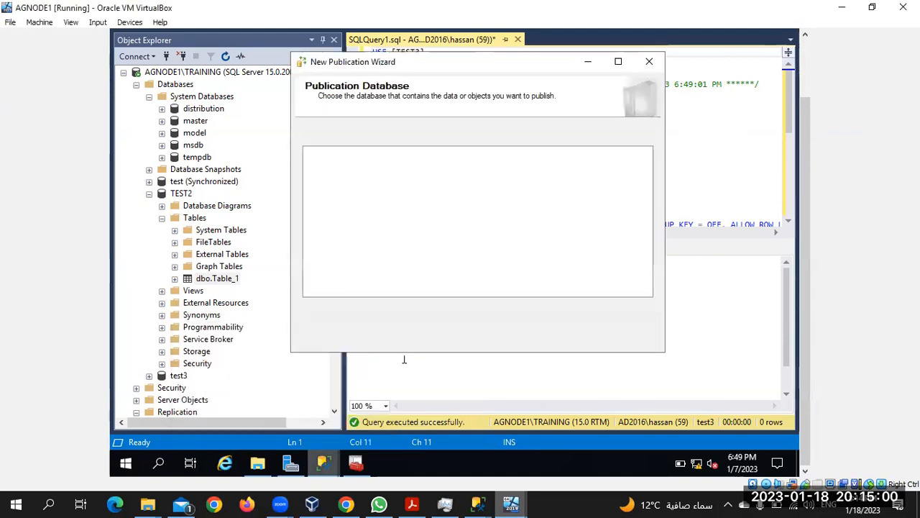
pyautogui.click(464, 334)
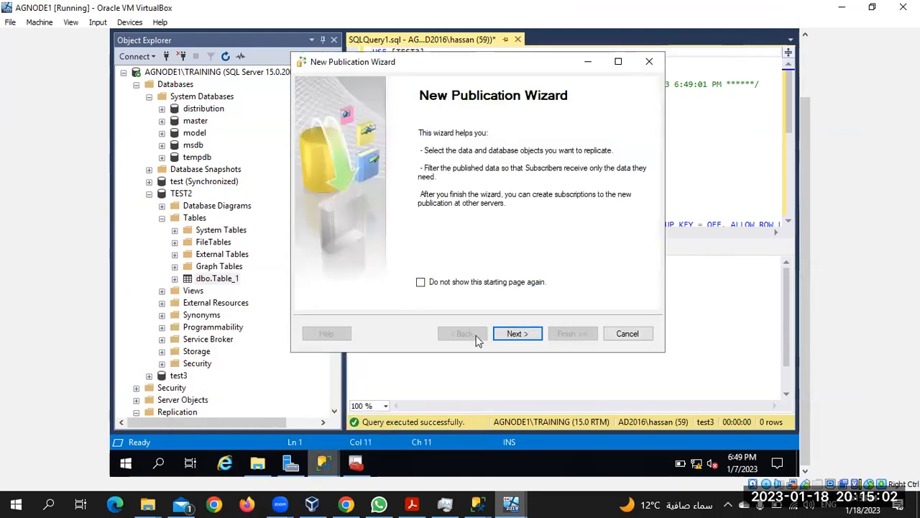
pyautogui.click(522, 334)
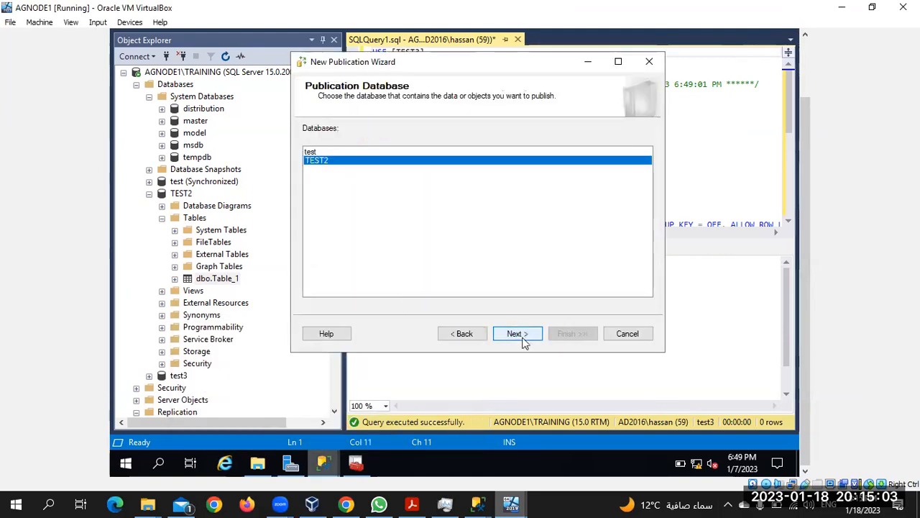
pyautogui.click(627, 334)
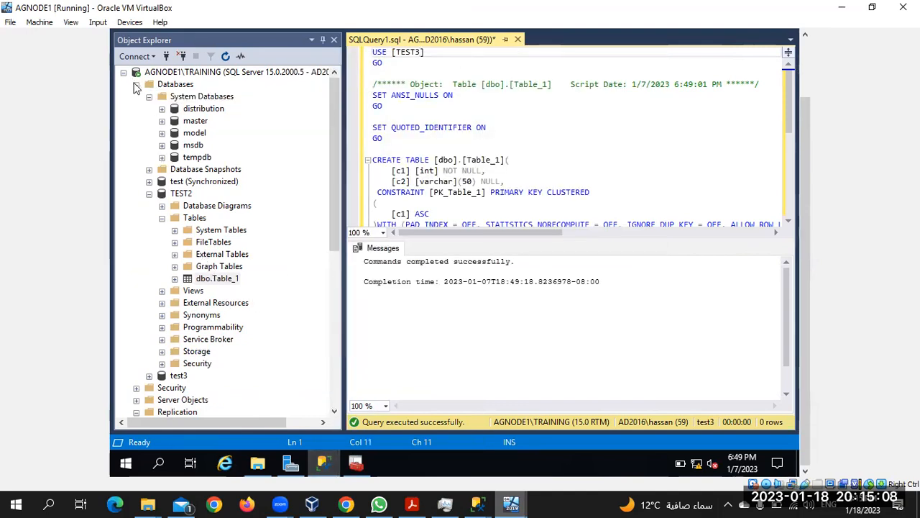
pyautogui.click(137, 85)
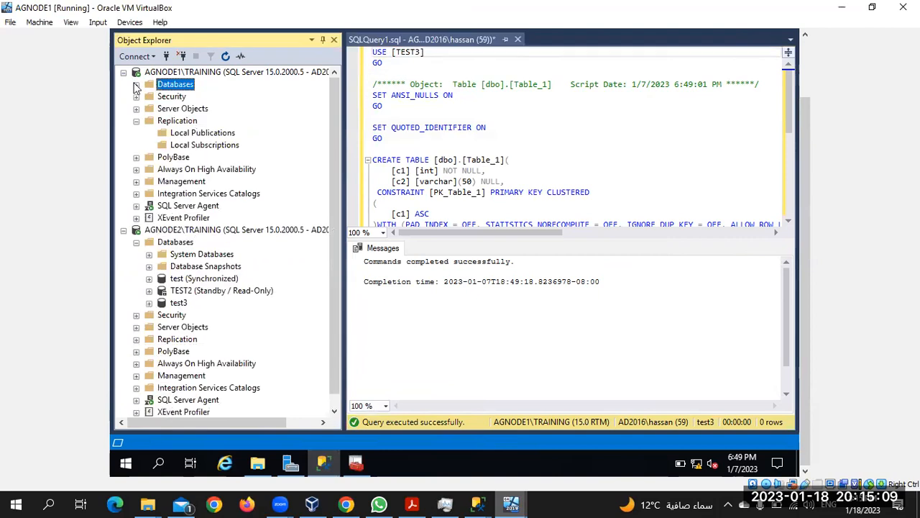
# Step: Start a new publication from Local Publications and choose test3 as the publication database
pyautogui.rightClick(209, 134)
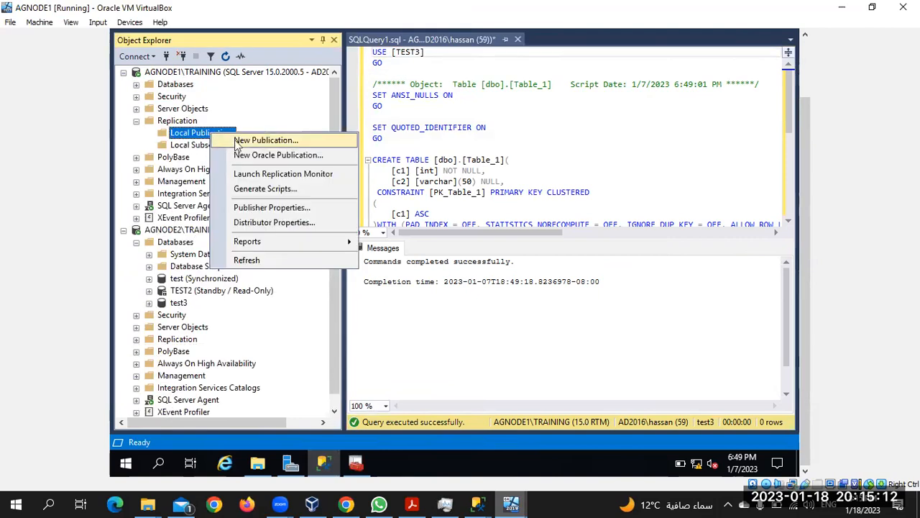
pyautogui.click(237, 141)
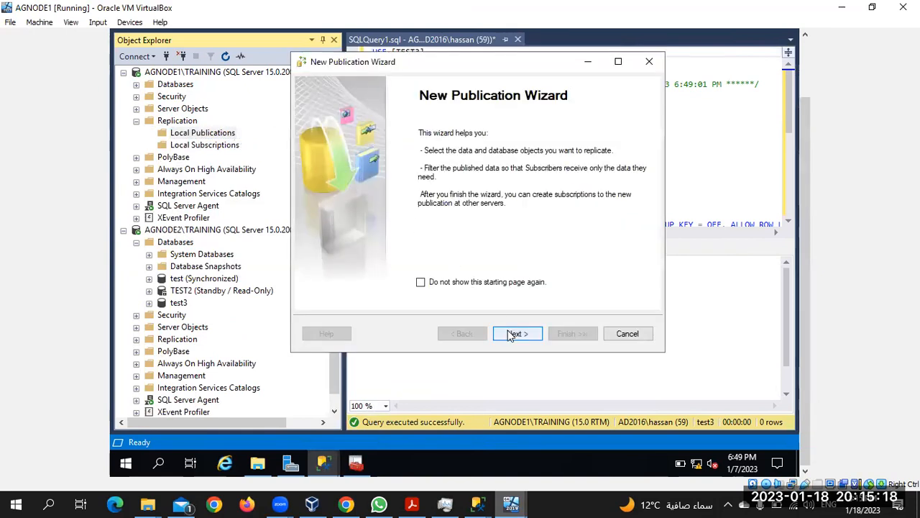
pyautogui.click(617, 335)
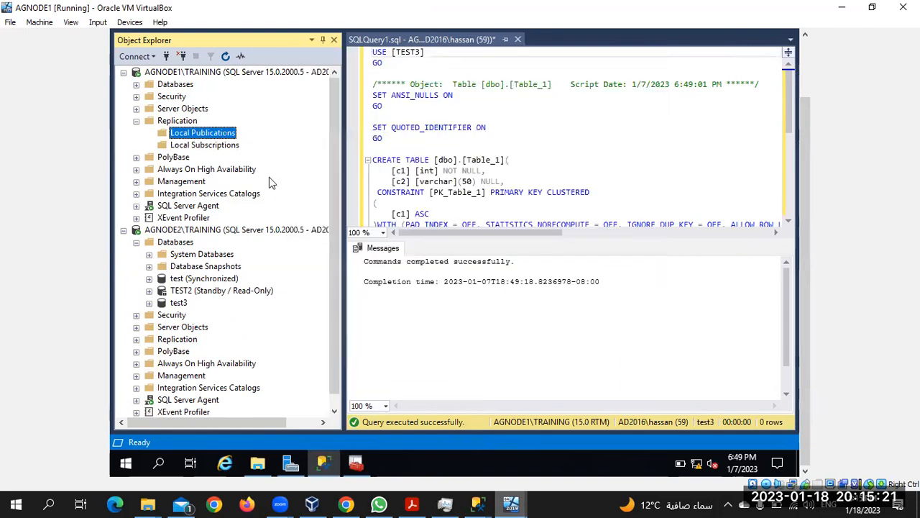
pyautogui.rightClick(224, 139)
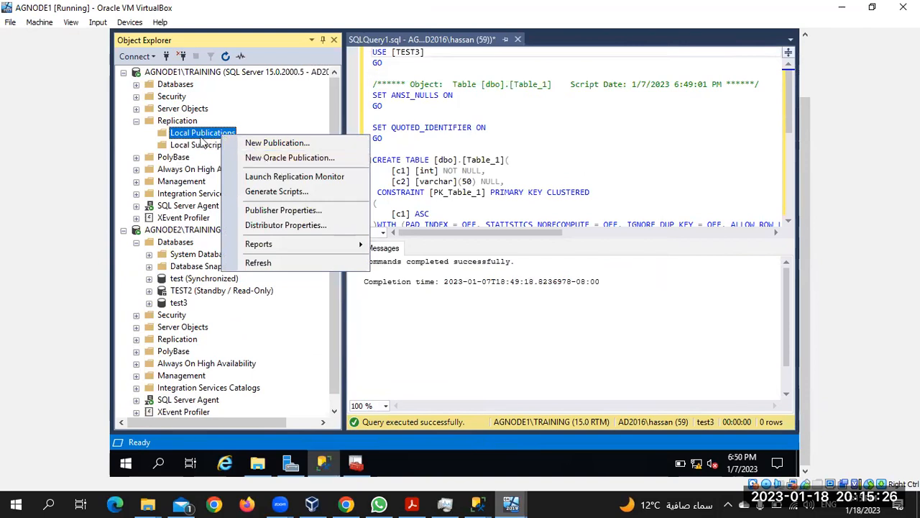
pyautogui.click(263, 143)
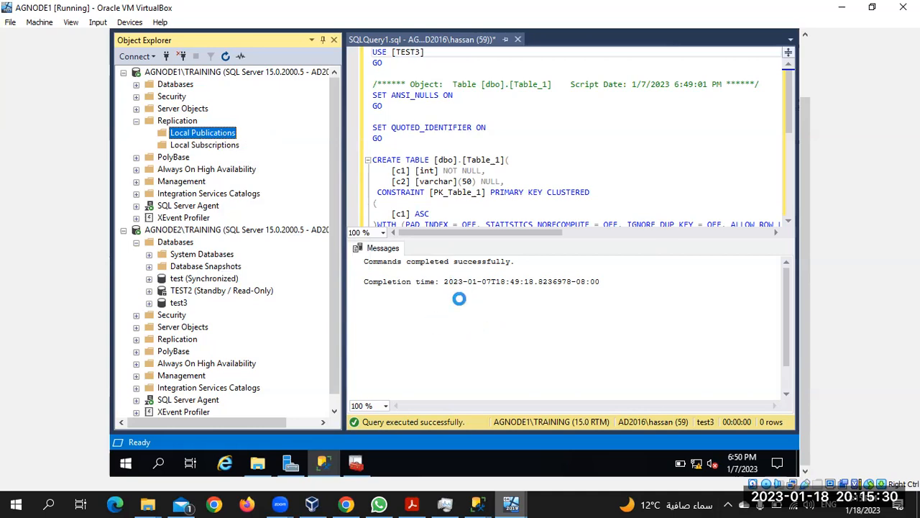
pyautogui.click(515, 334)
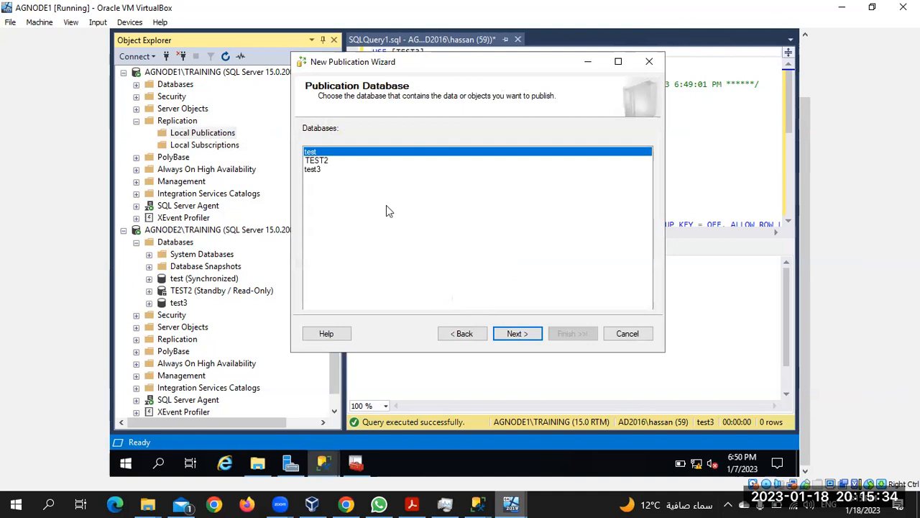
pyautogui.click(324, 171)
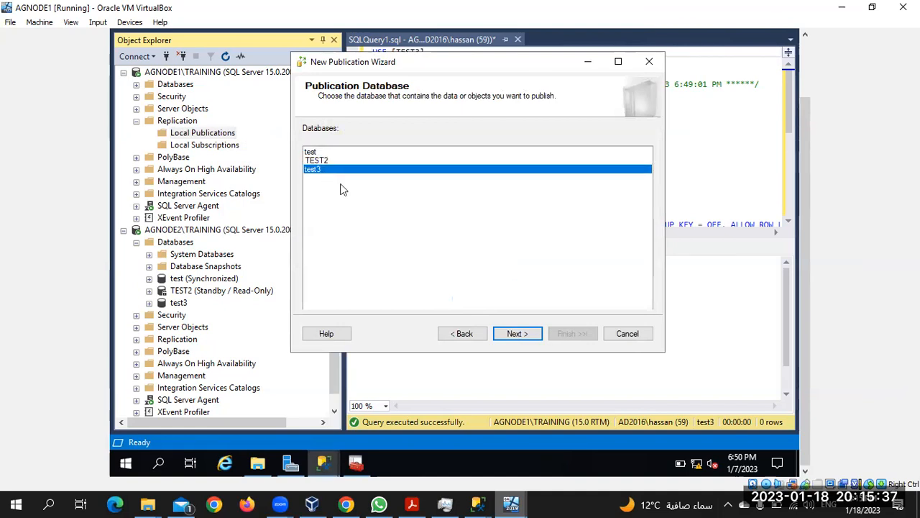
pyautogui.click(532, 336)
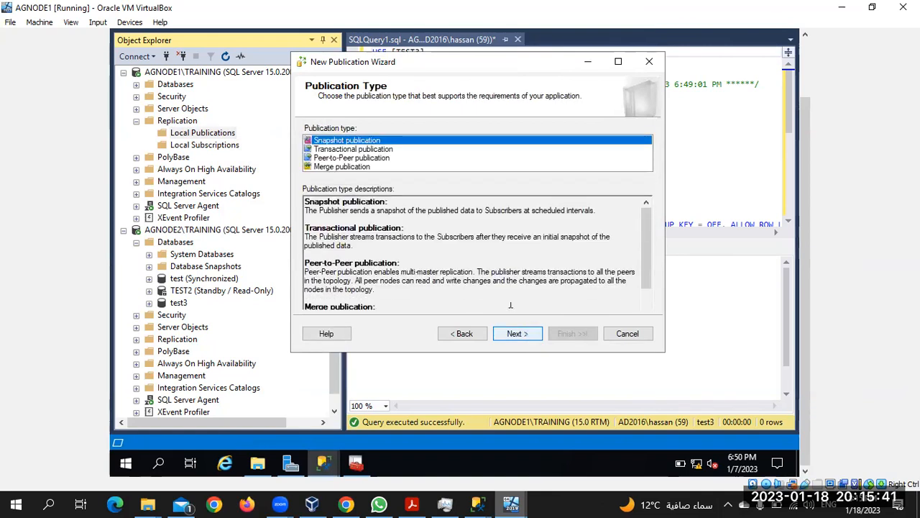
# Step: Make it a transactional publication that publishes all tables
pyautogui.click(369, 150)
pyautogui.click(517, 333)
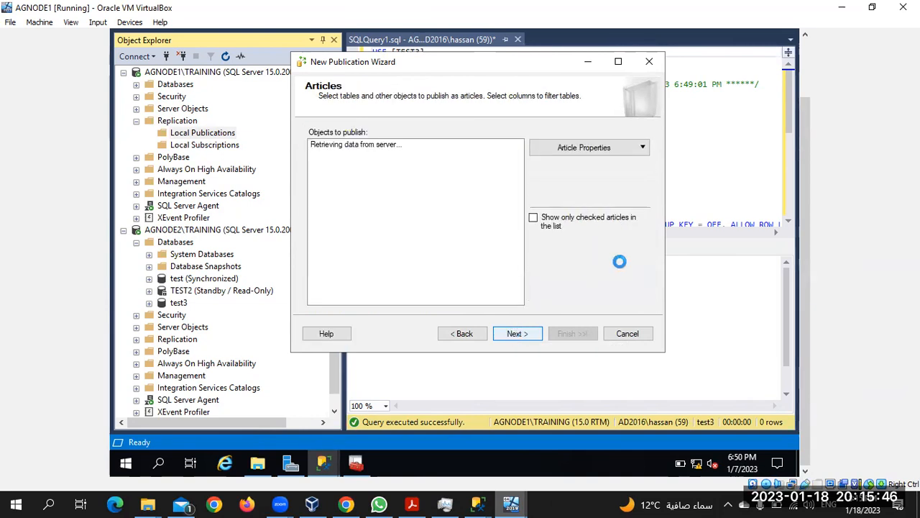
pyautogui.moveTo(804, 278); pyautogui.dragTo(812, 242)
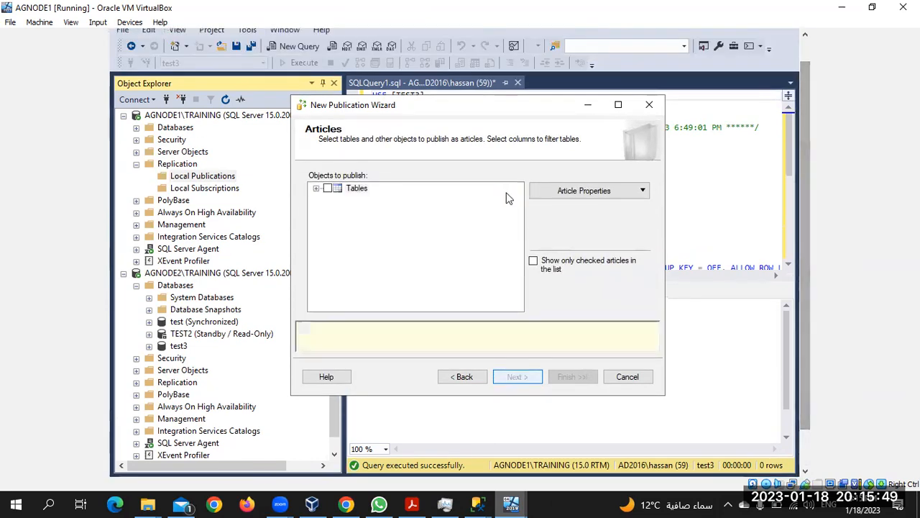
pyautogui.click(327, 188)
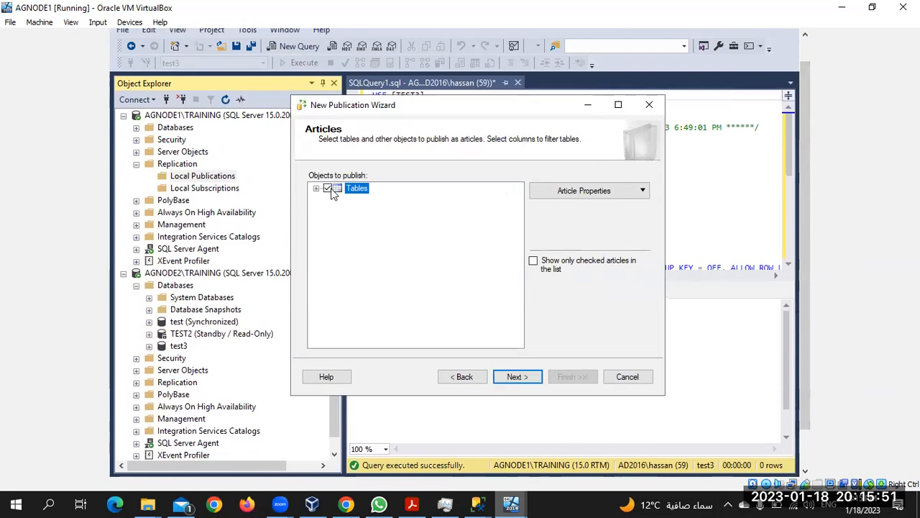
pyautogui.click(518, 377)
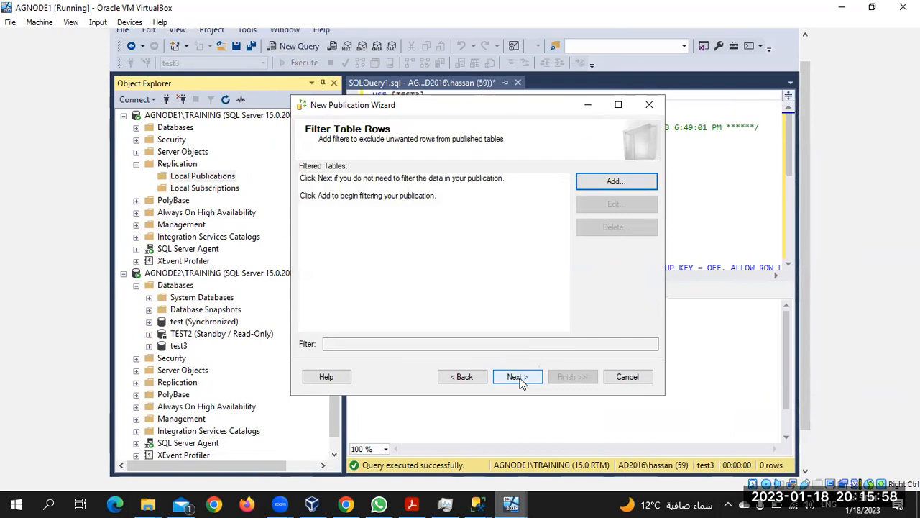
# Step: Add the row filter WHERE c1>5 to Table_1
pyautogui.click(631, 180)
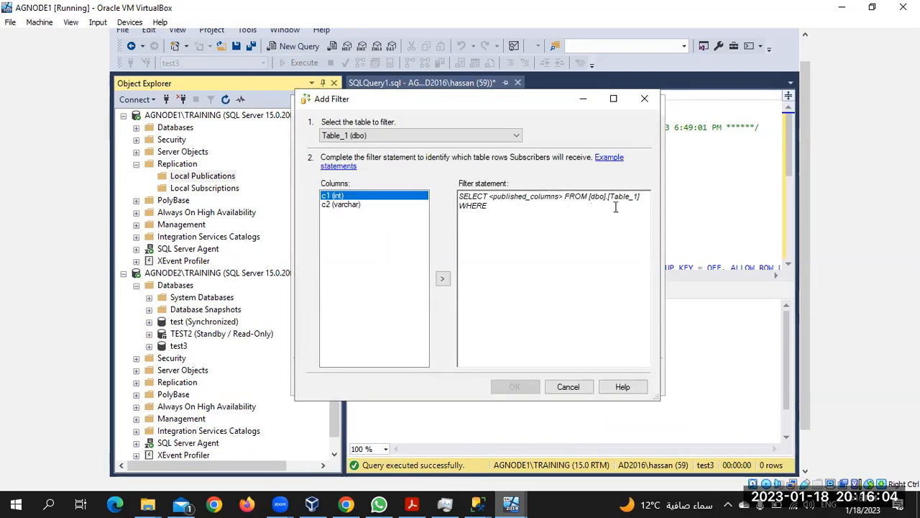
pyautogui.click(514, 207)
pyautogui.write('c1>5')
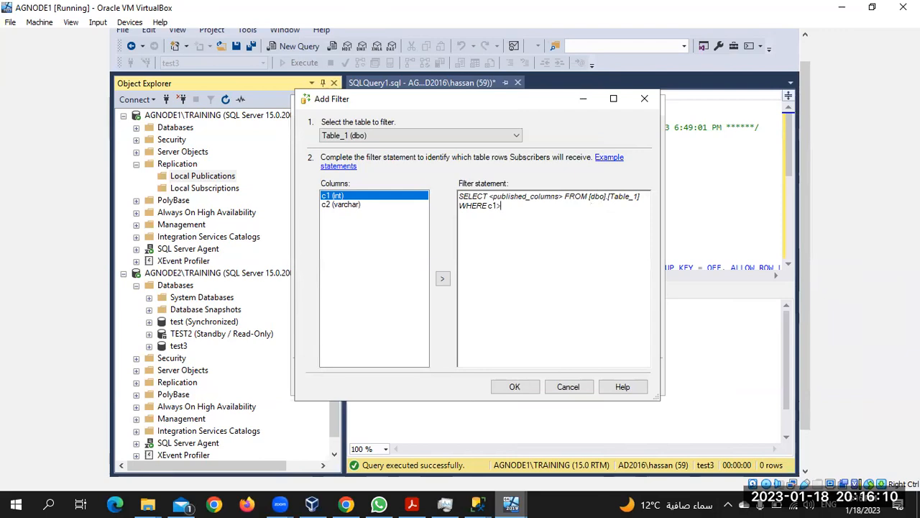
pyautogui.click(515, 388)
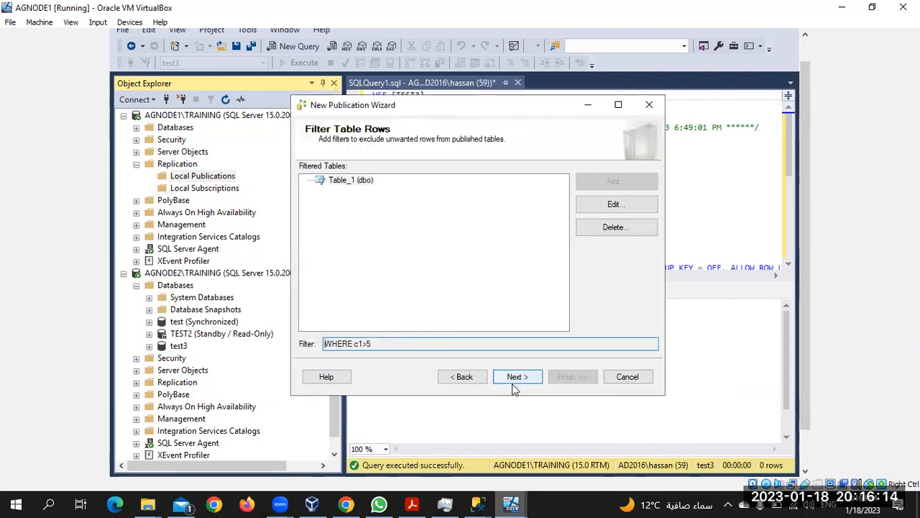
# Step: Set the Snapshot Agent to create a snapshot immediately
pyautogui.click(518, 377)
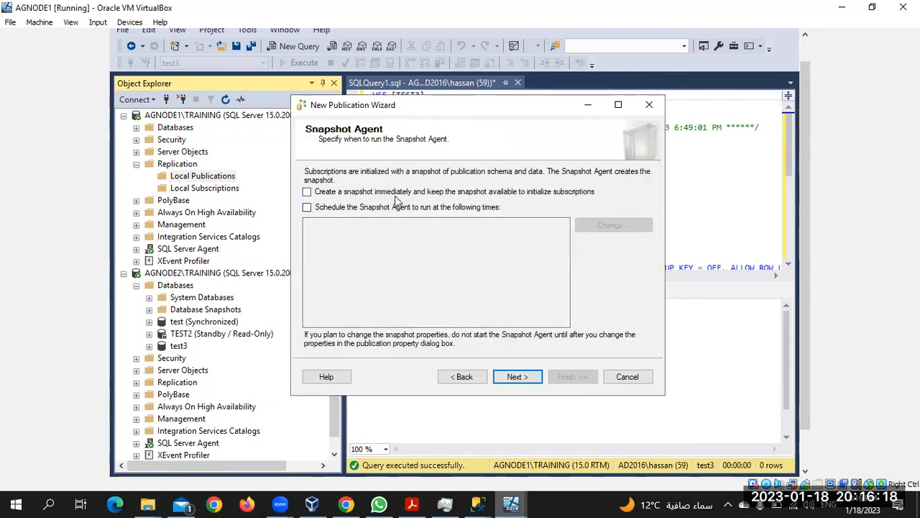
pyautogui.click(394, 193)
pyautogui.click(515, 377)
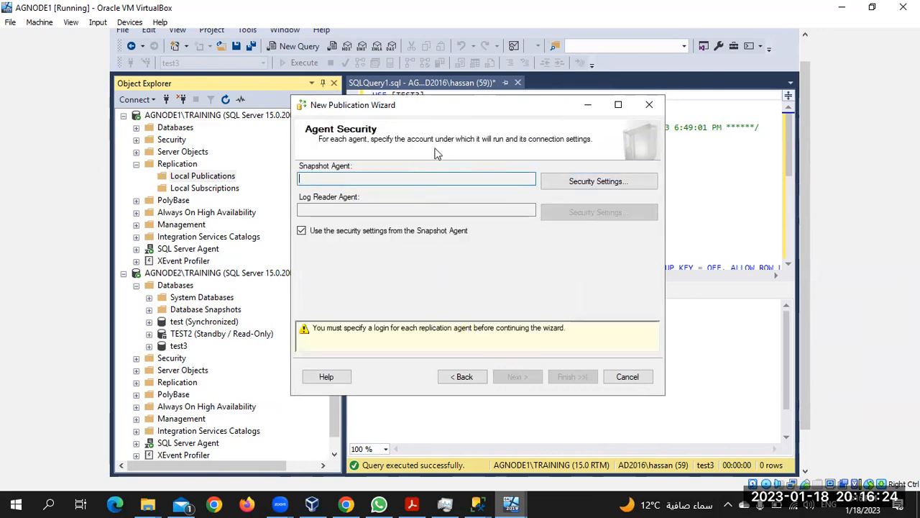
# Step: Run the agents under the SQL Server Agent service account, then expand SQL Server Agent
pyautogui.click(587, 183)
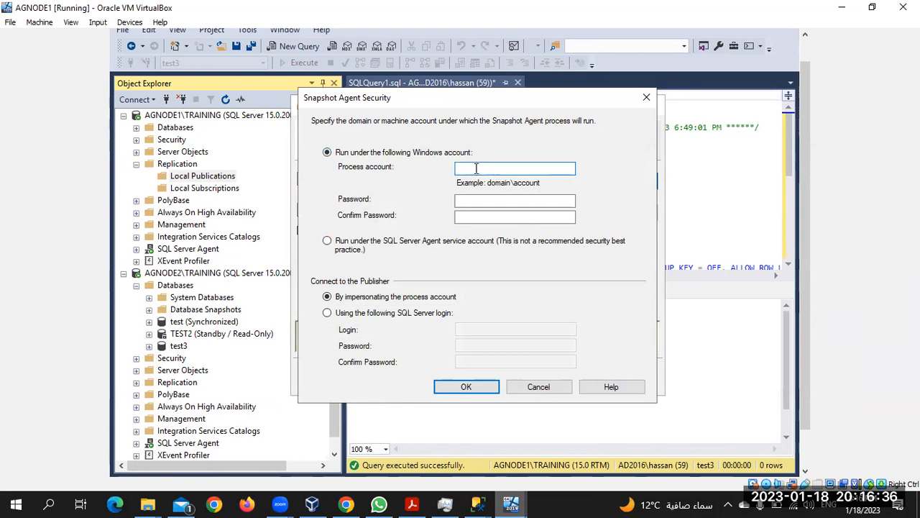
pyautogui.click(328, 242)
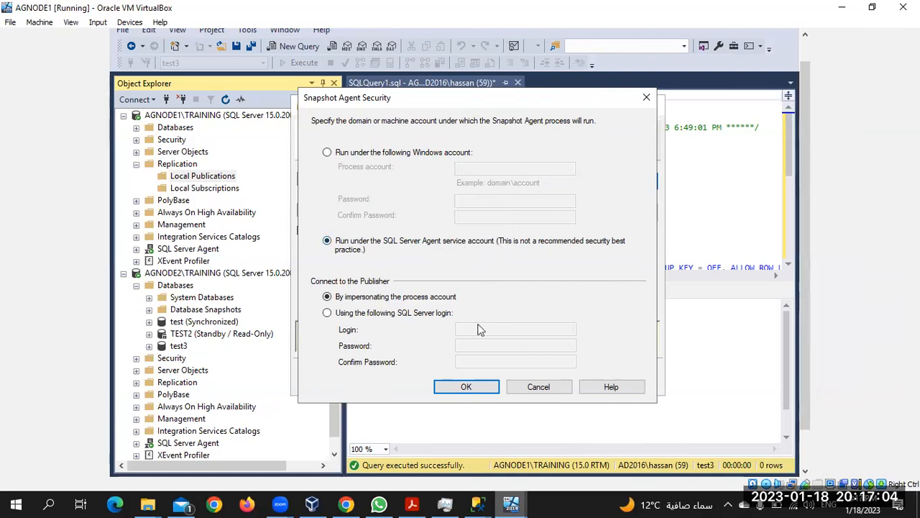
pyautogui.click(468, 387)
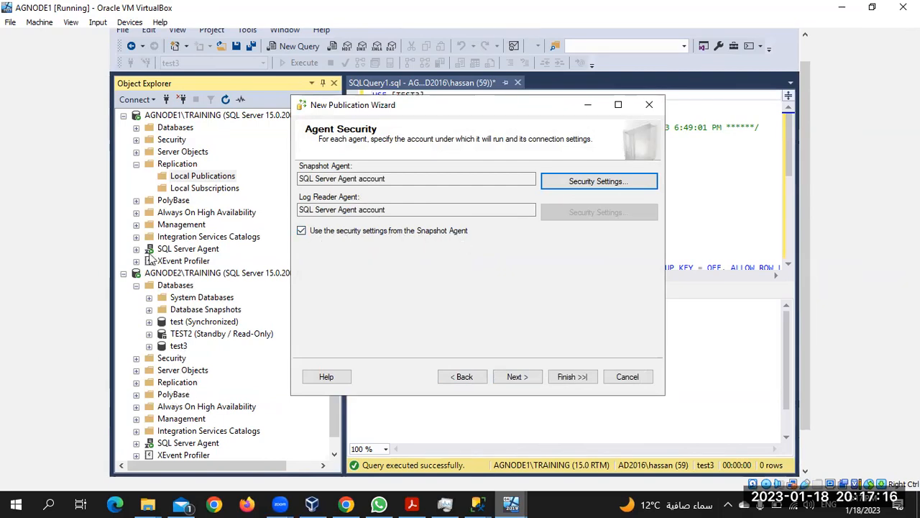
pyautogui.click(137, 249)
# Step: Expand and refresh the Agent Jobs folder so replication jobs like Distribution clean up appear
pyautogui.click(149, 261)
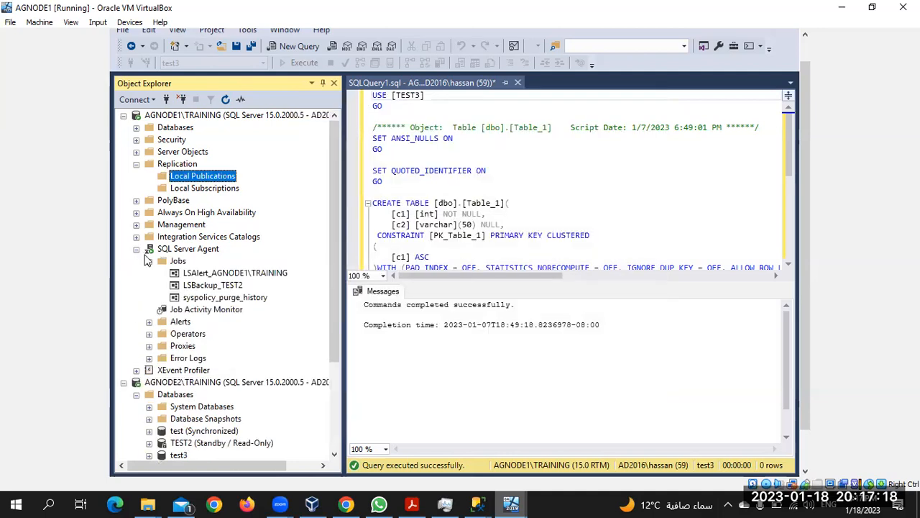
pyautogui.click(178, 261)
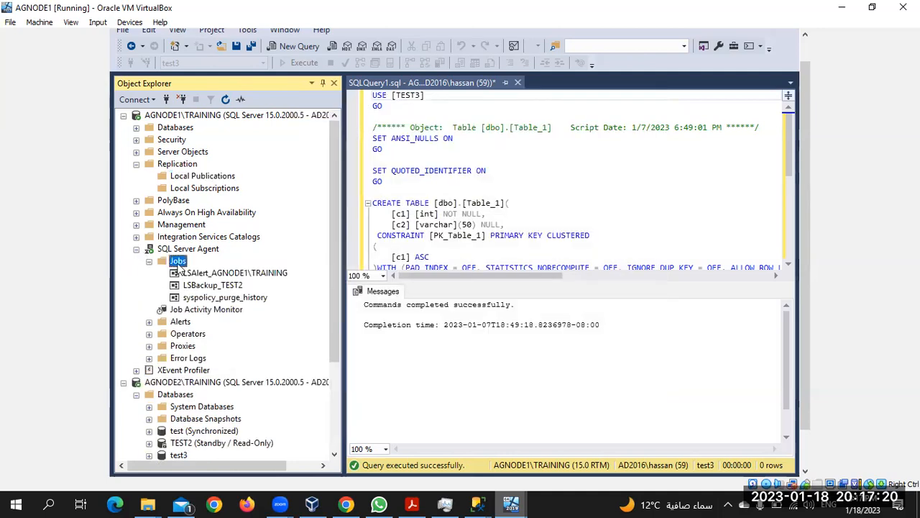
pyautogui.click(227, 99)
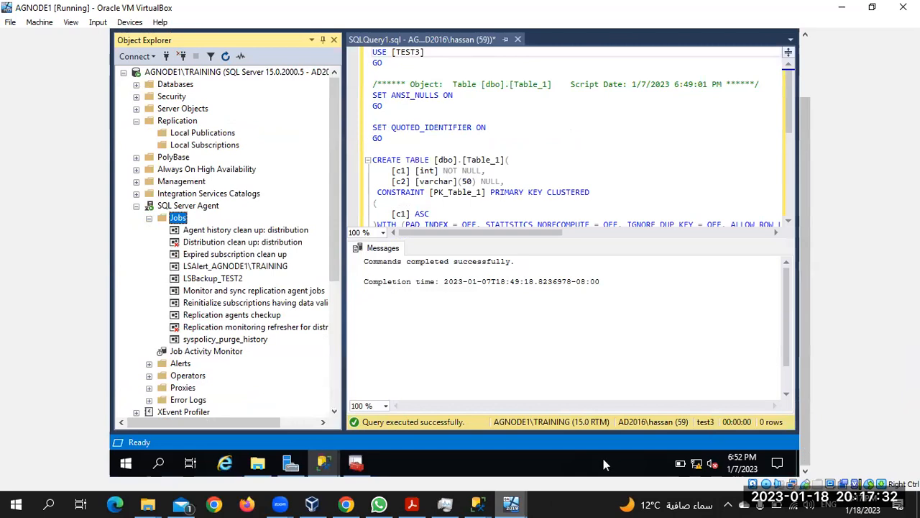
# Step: Back in the wizard, name the publication test3 and finish to create it
pyautogui.moveTo(323, 464)
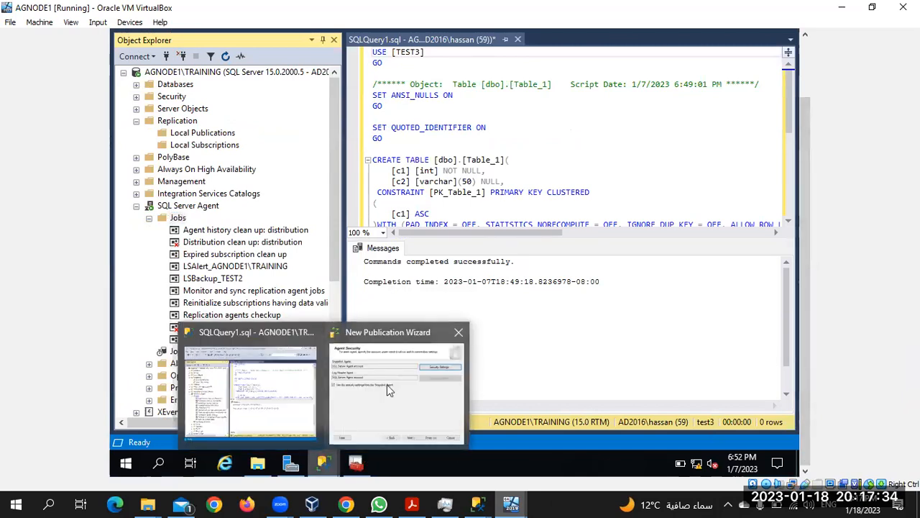
pyautogui.click(387, 384)
pyautogui.click(522, 335)
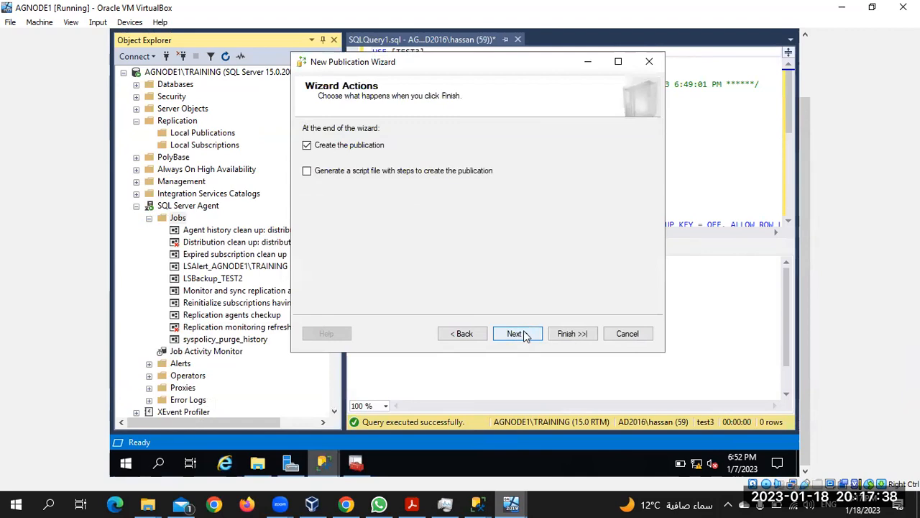
pyautogui.click(525, 335)
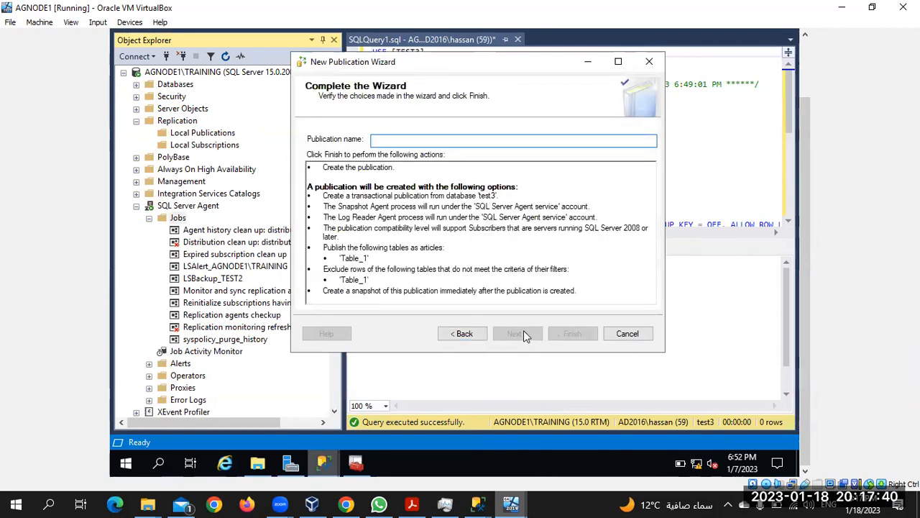
pyautogui.write('test3')
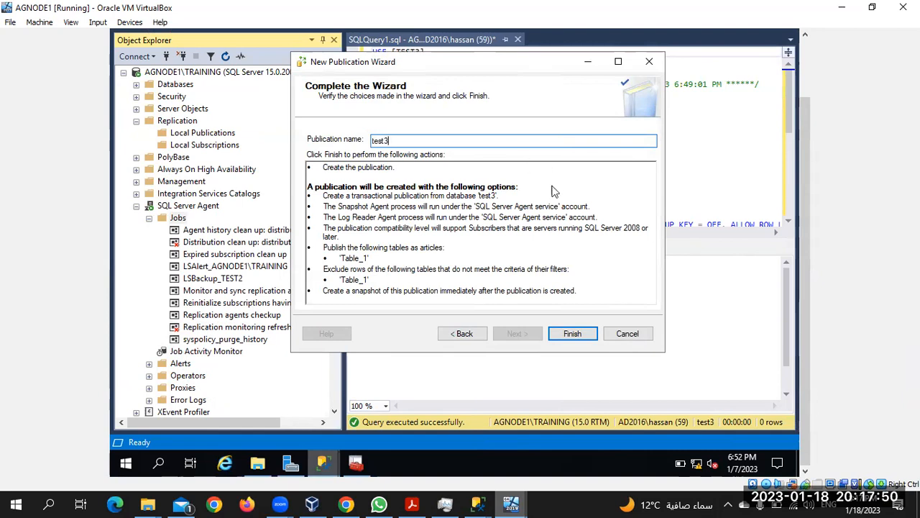
pyautogui.click(573, 336)
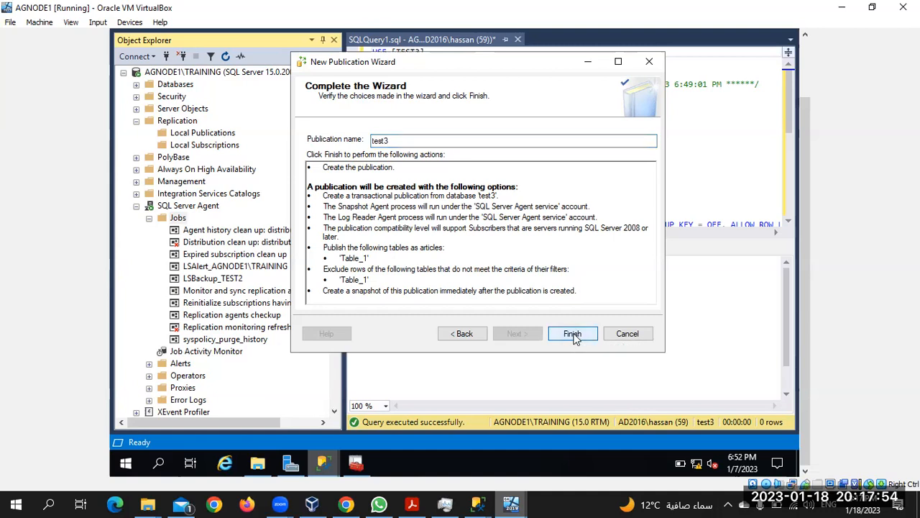
pyautogui.click(573, 335)
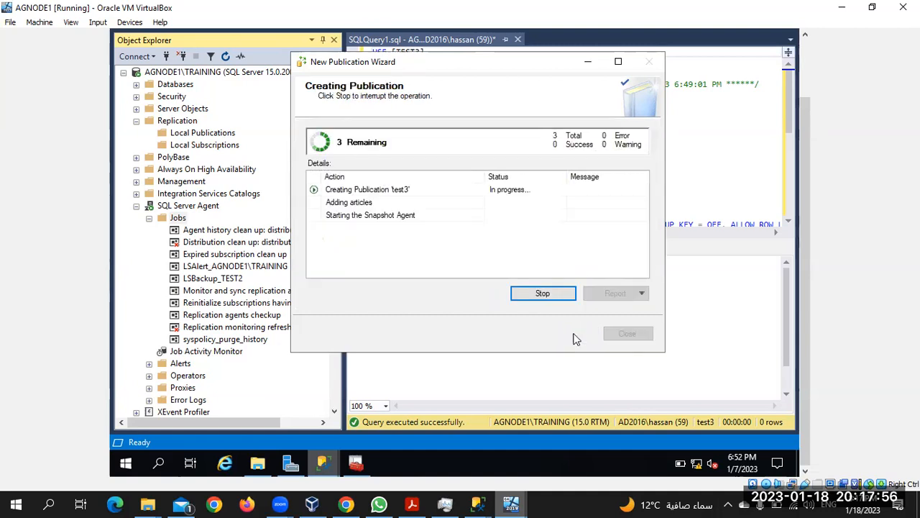
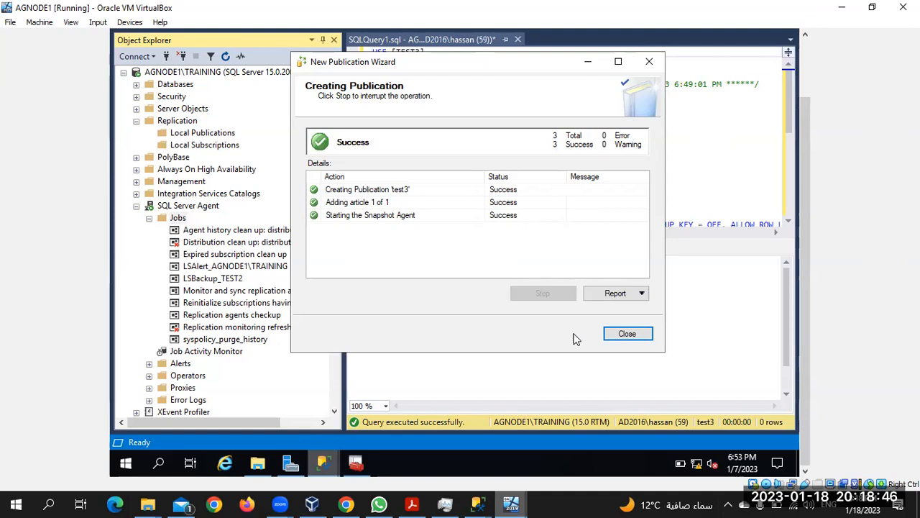
# Step: Close the finished publication wizard and expand the new test3 publication under Local Publications
pyautogui.click(626, 335)
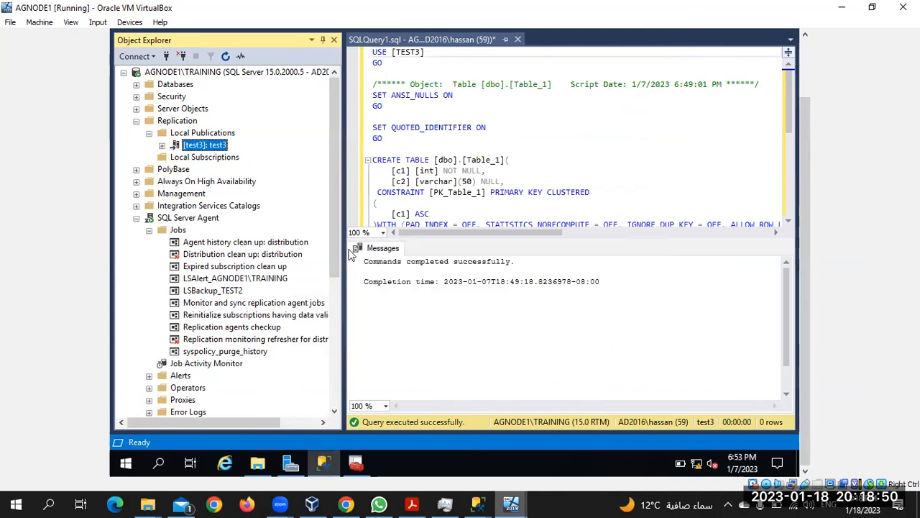
pyautogui.click(162, 145)
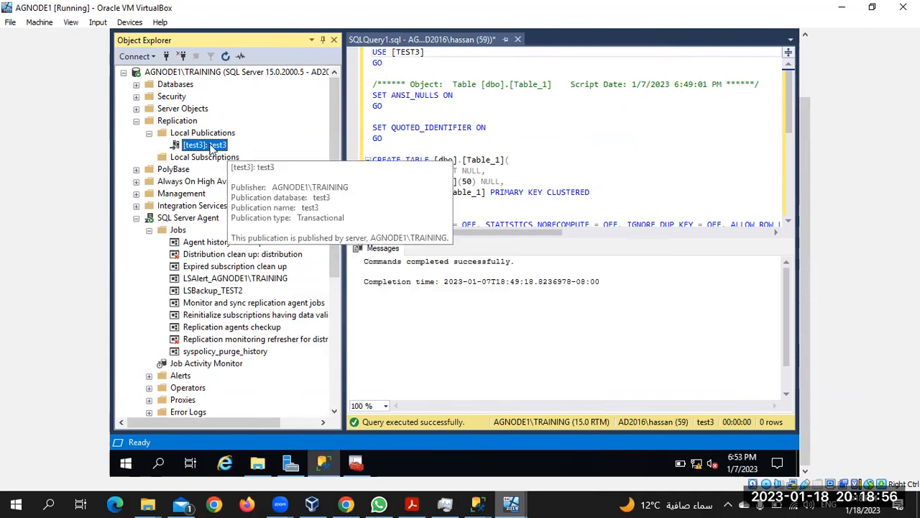
# Step: Start a new subscription to test3, keeping test3 and push agents running at the Distributor
pyautogui.rightClick(212, 148)
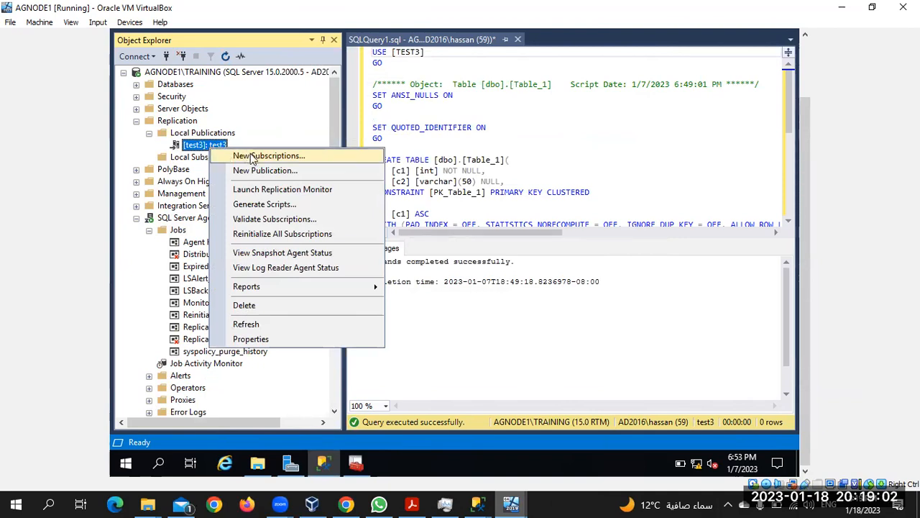
pyautogui.click(248, 155)
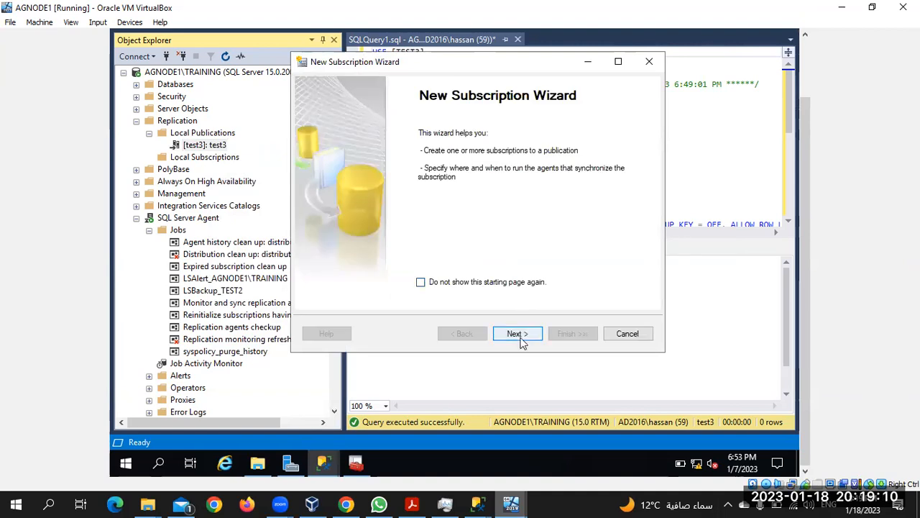
pyautogui.click(520, 337)
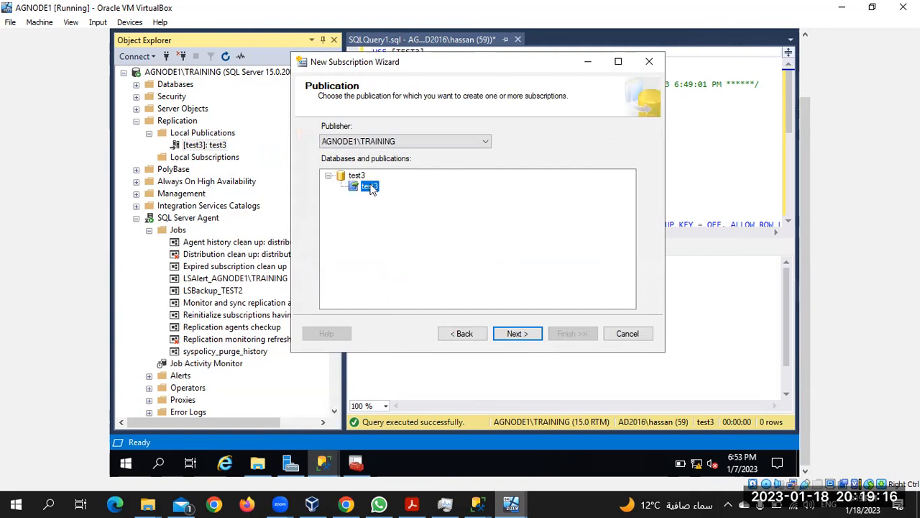
pyautogui.click(514, 334)
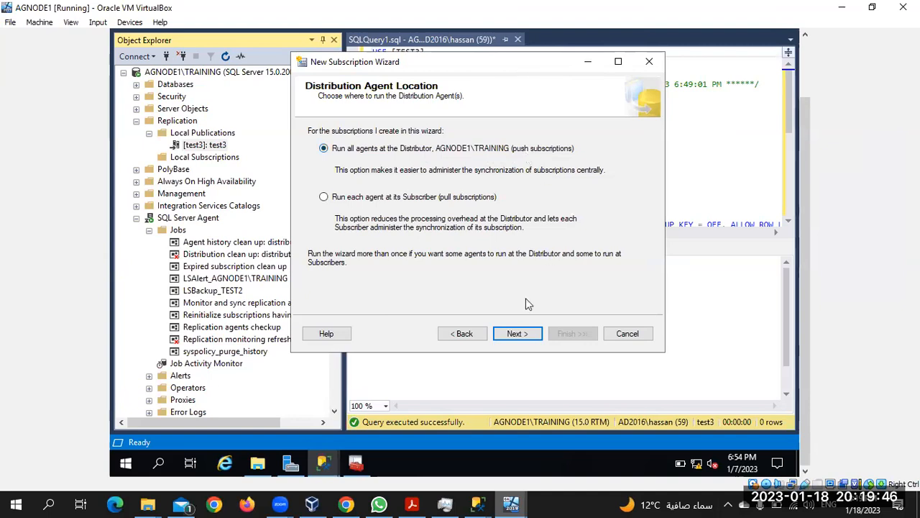
pyautogui.click(518, 332)
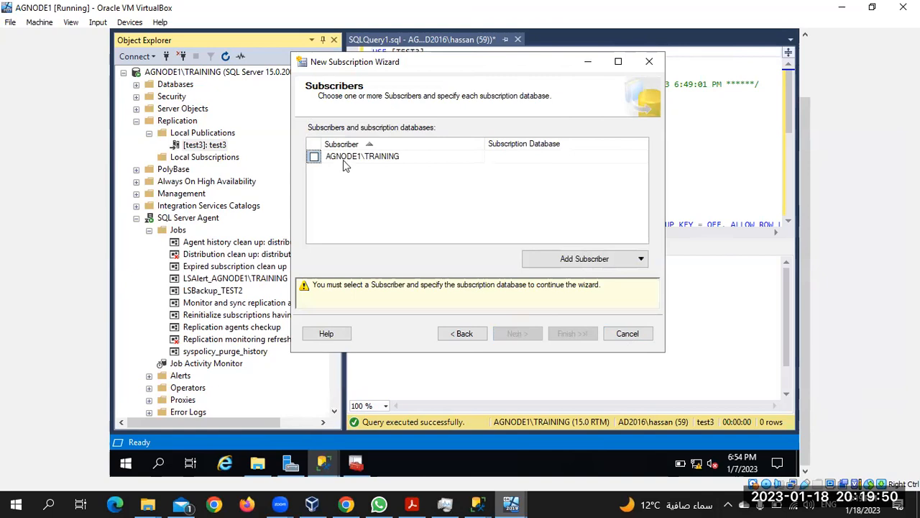
# Step: Add AGNODE2\TRAINING as a SQL Server subscriber
pyautogui.click(380, 158)
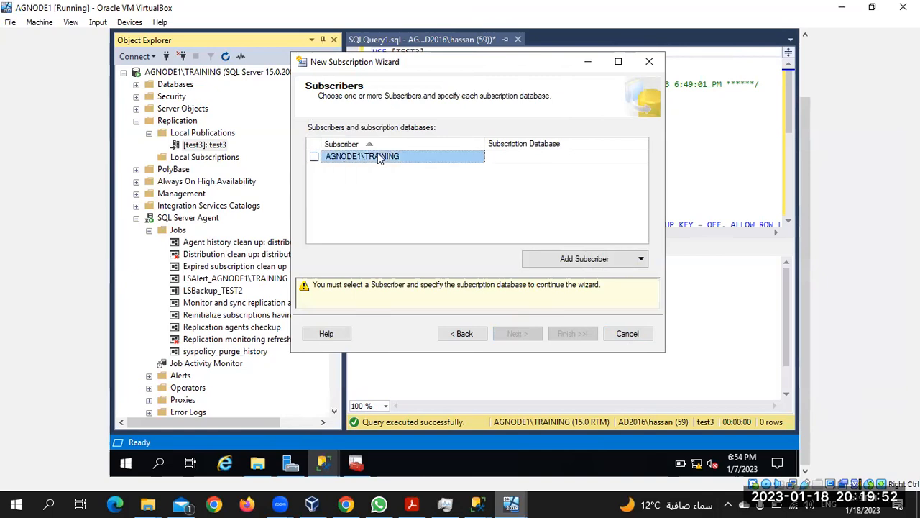
pyautogui.click(576, 260)
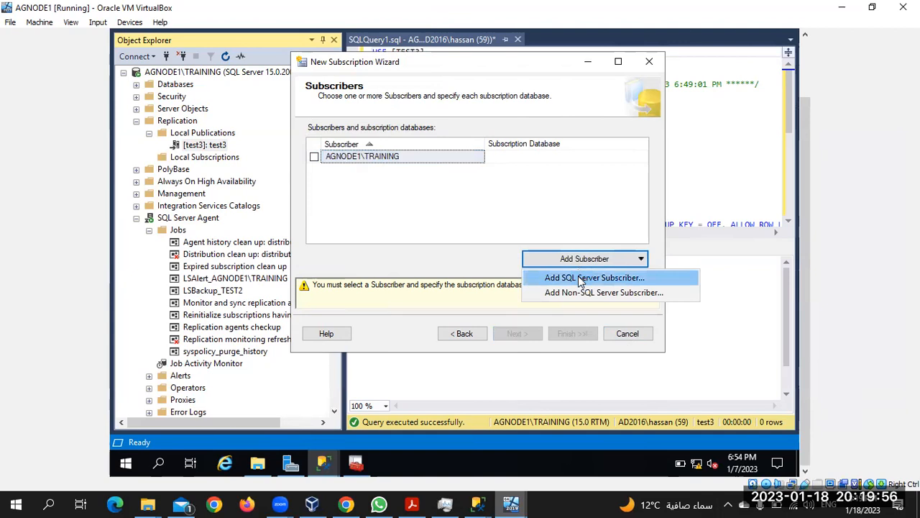
pyautogui.click(580, 278)
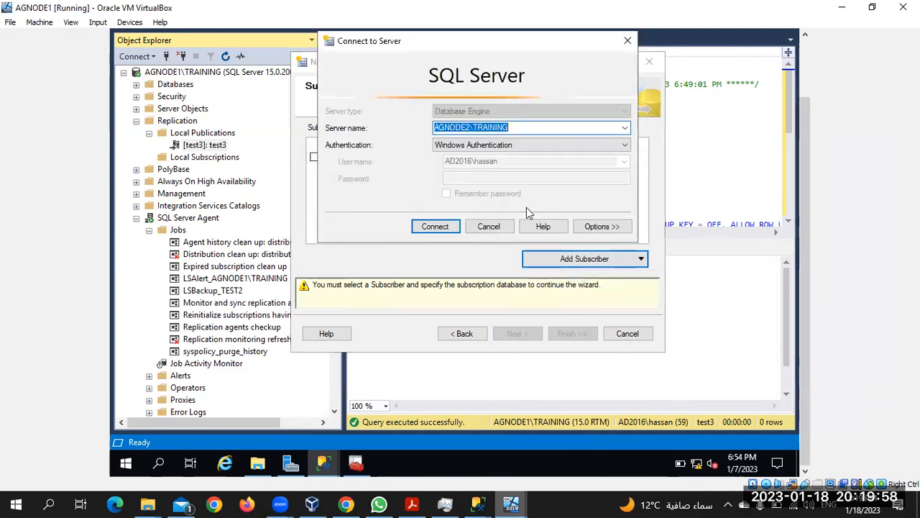
pyautogui.click(469, 127)
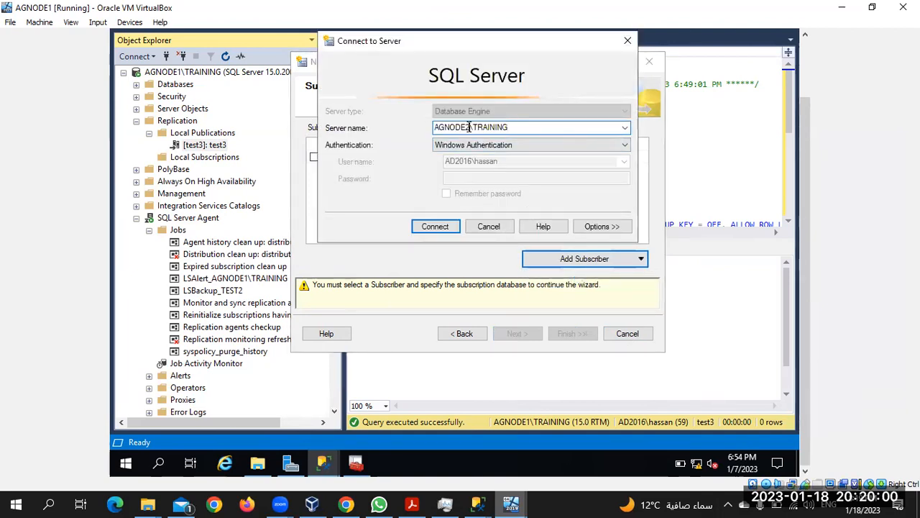
pyautogui.click(443, 225)
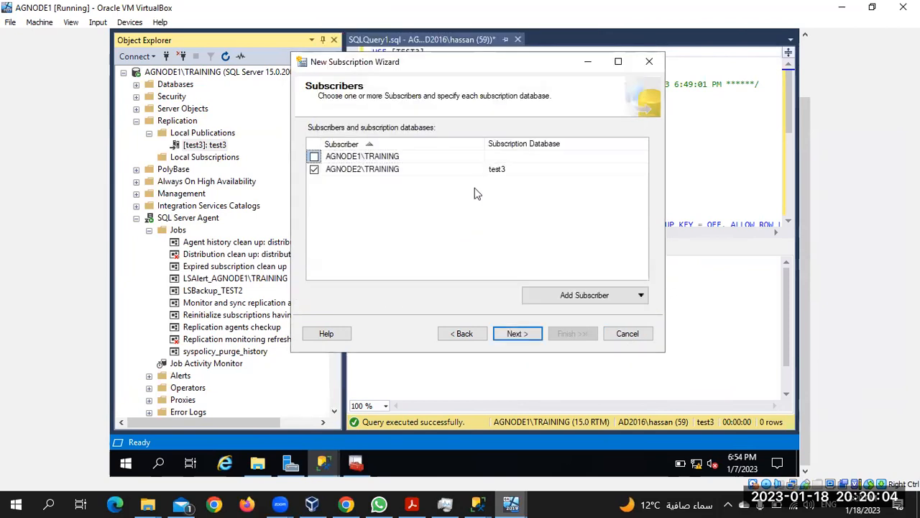
# Step: Choose test3 as AGNODE2\TRAINING's subscription database and continue to agent security
pyautogui.click(550, 173)
pyautogui.click(559, 171)
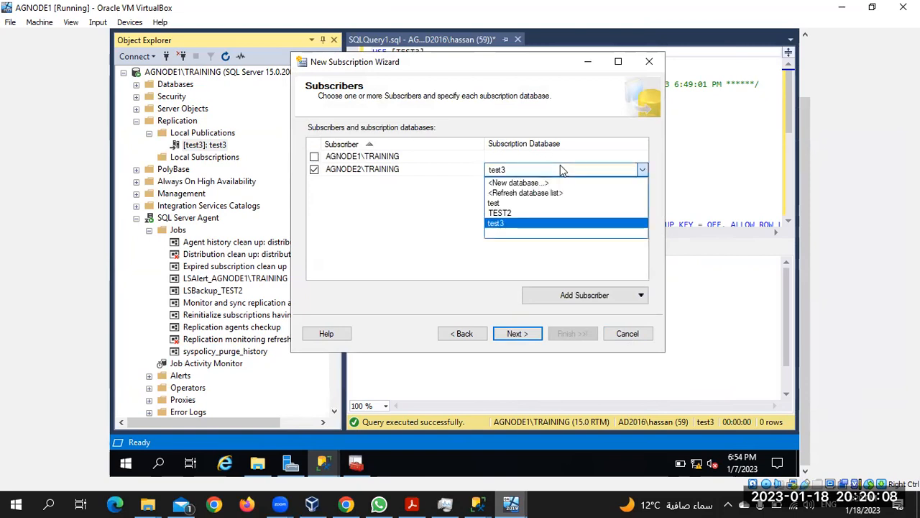
pyautogui.click(425, 213)
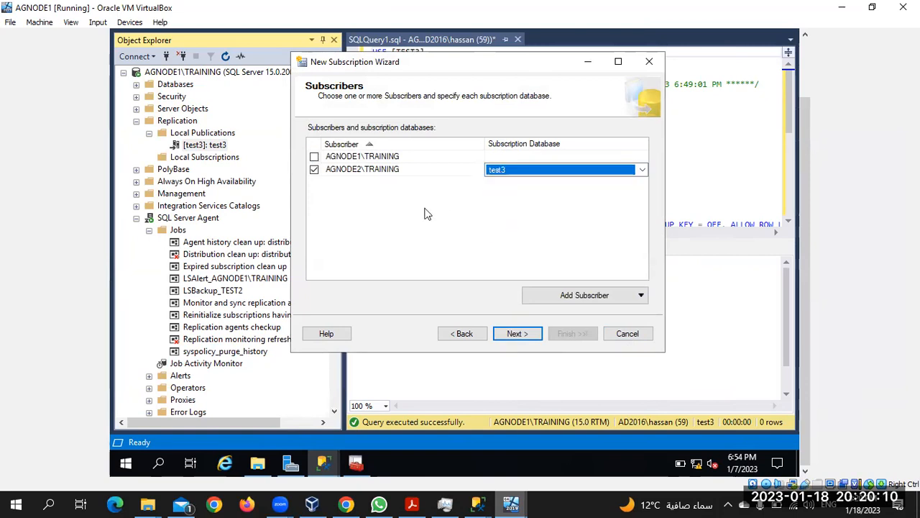
pyautogui.click(424, 214)
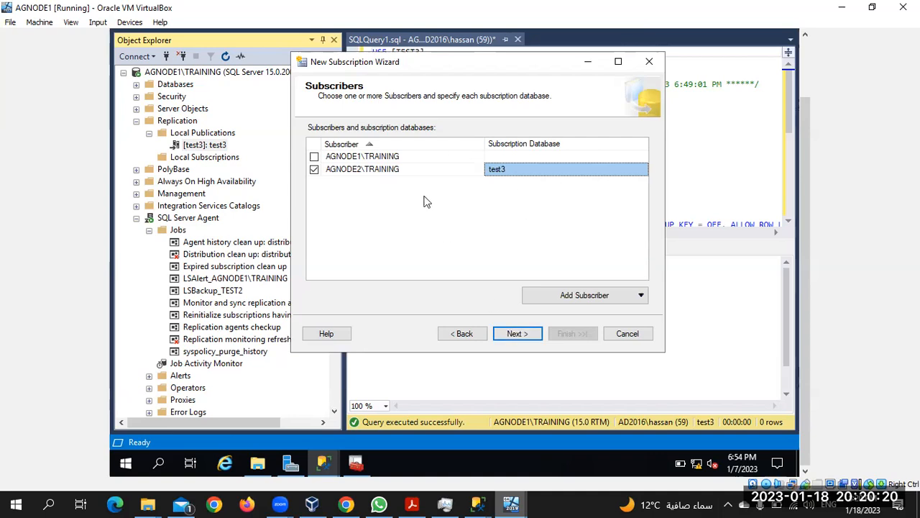
pyautogui.click(512, 334)
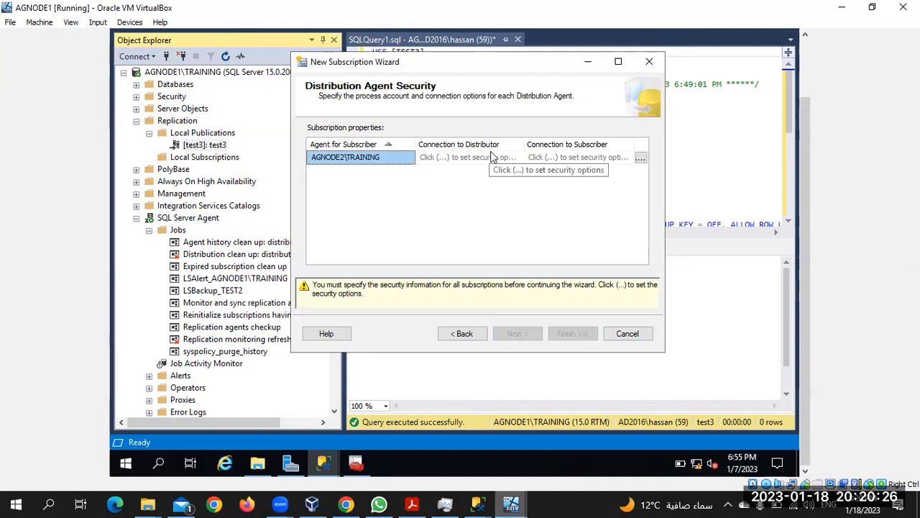
# Step: Run the AGNODE2\TRAINING distribution agent under the SQL Server Agent service account
pyautogui.click(640, 158)
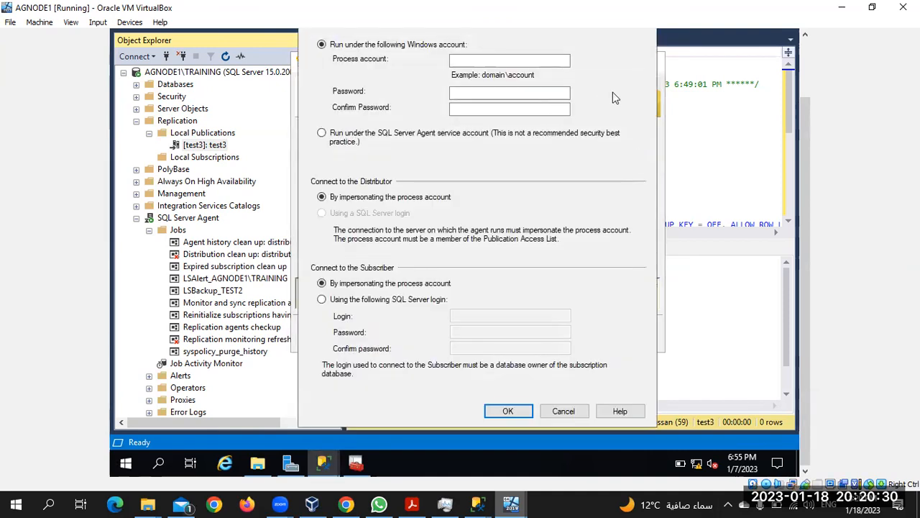
pyautogui.moveTo(806, 114); pyautogui.dragTo(798, 66)
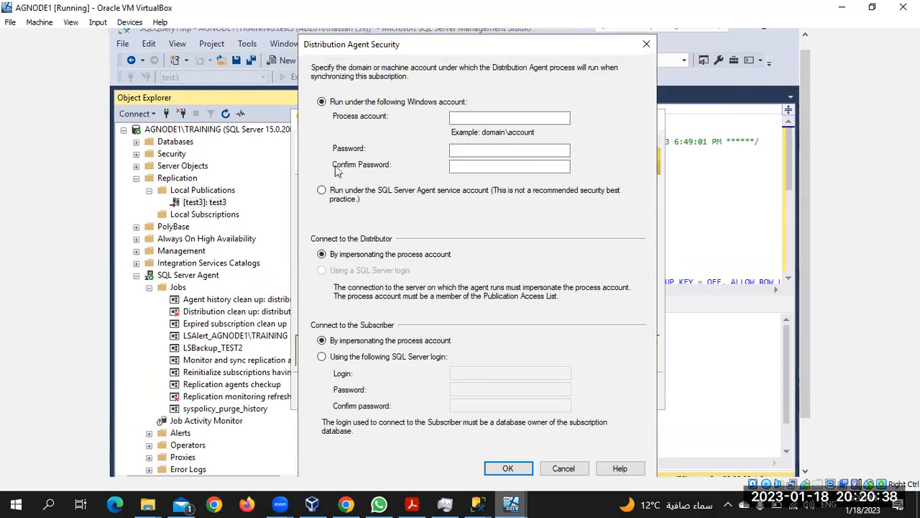
pyautogui.click(330, 195)
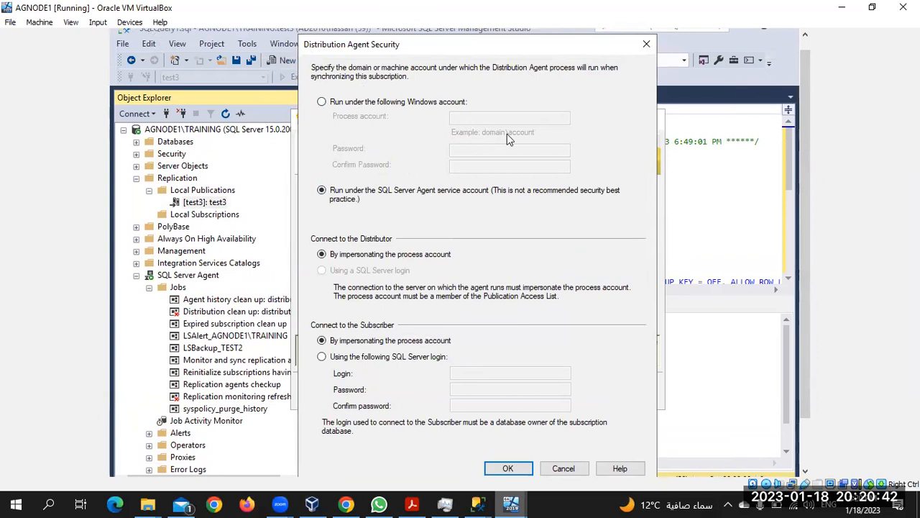
pyautogui.moveTo(806, 273); pyautogui.dragTo(811, 346)
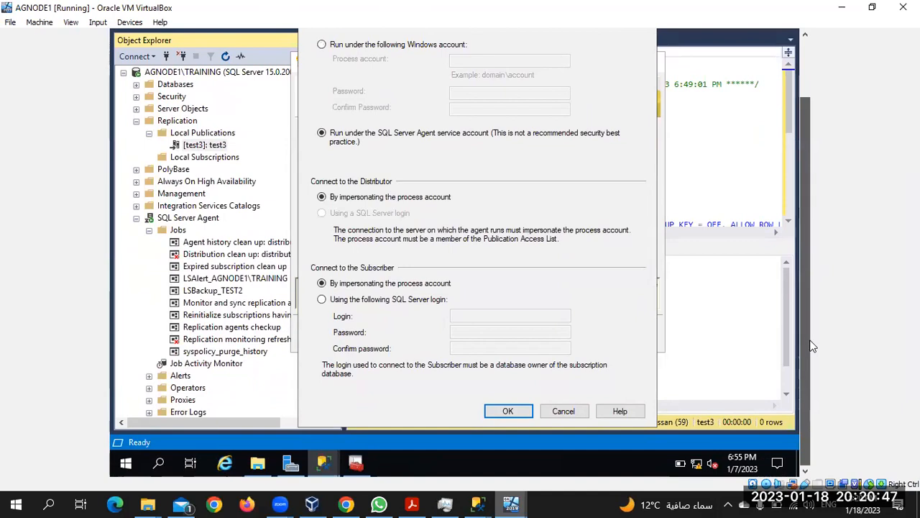
pyautogui.click(515, 414)
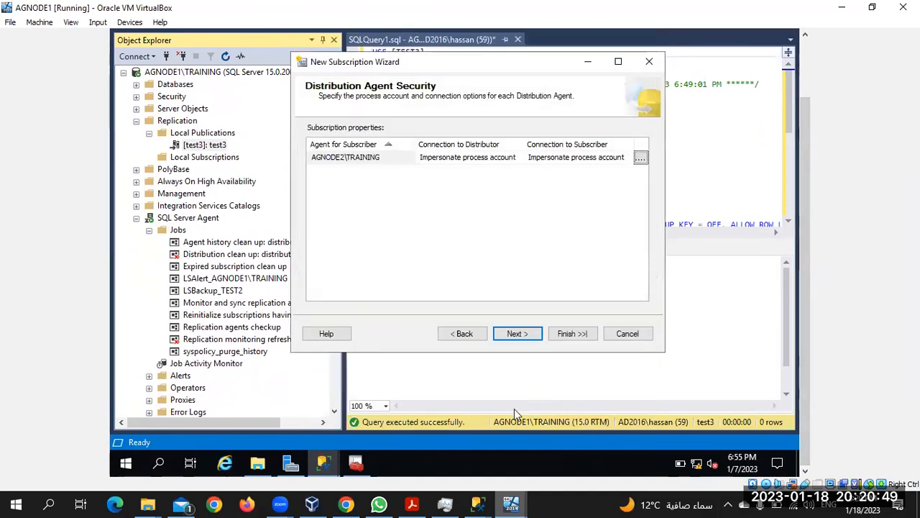
pyautogui.click(516, 335)
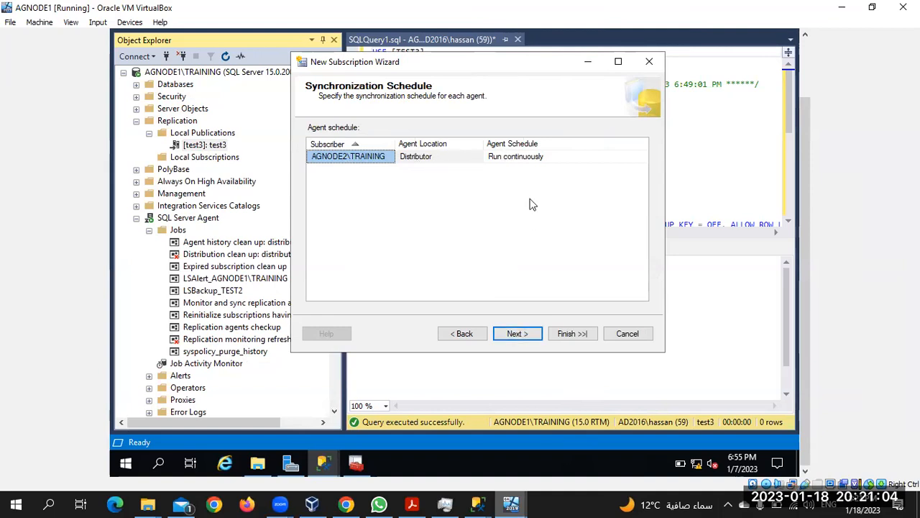
# Step: Keep the continuous schedule and immediate initialization, then finish creating the test3 subscription
pyautogui.click(517, 334)
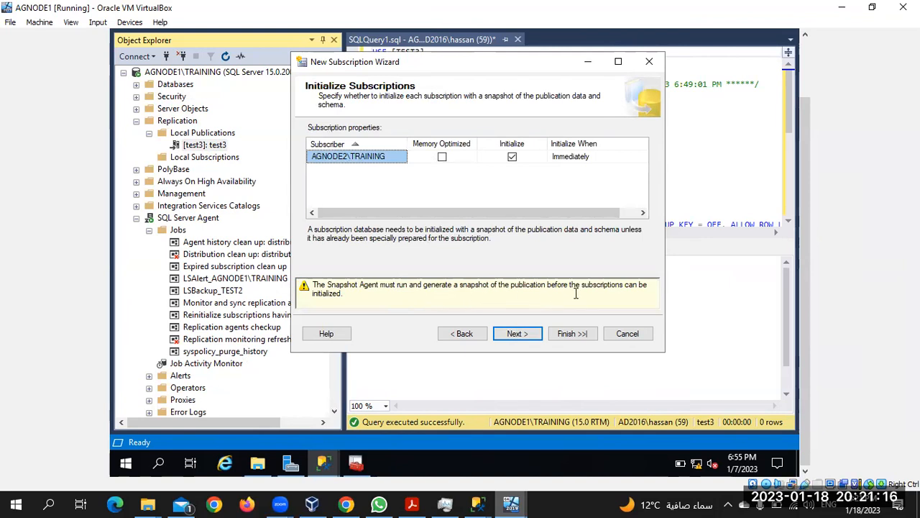
pyautogui.click(507, 338)
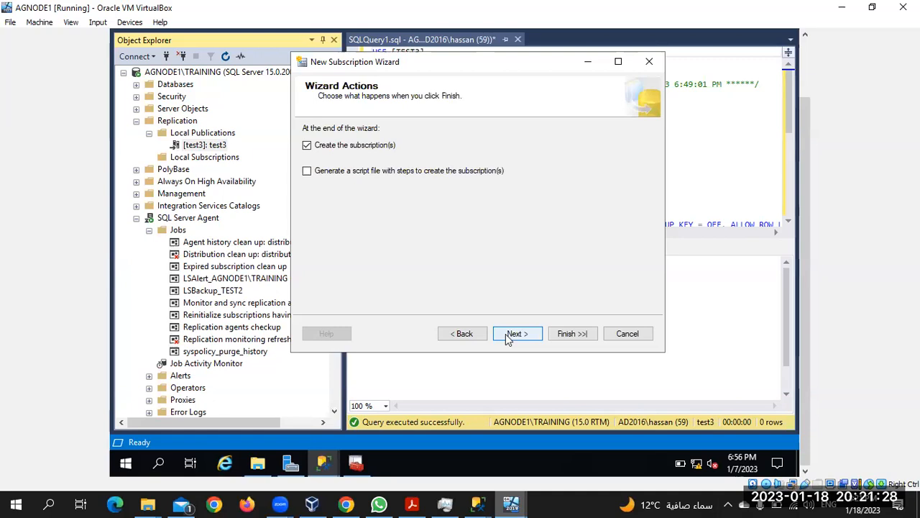
pyautogui.click(508, 338)
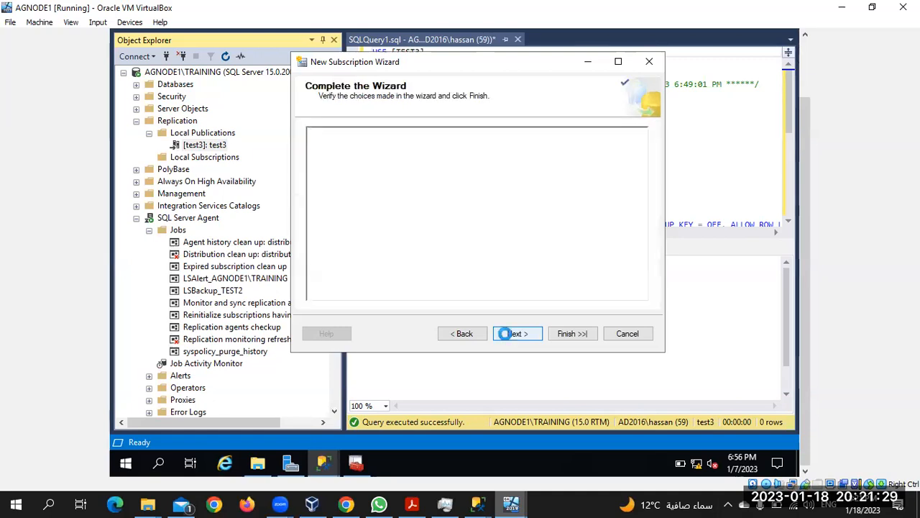
pyautogui.click(561, 336)
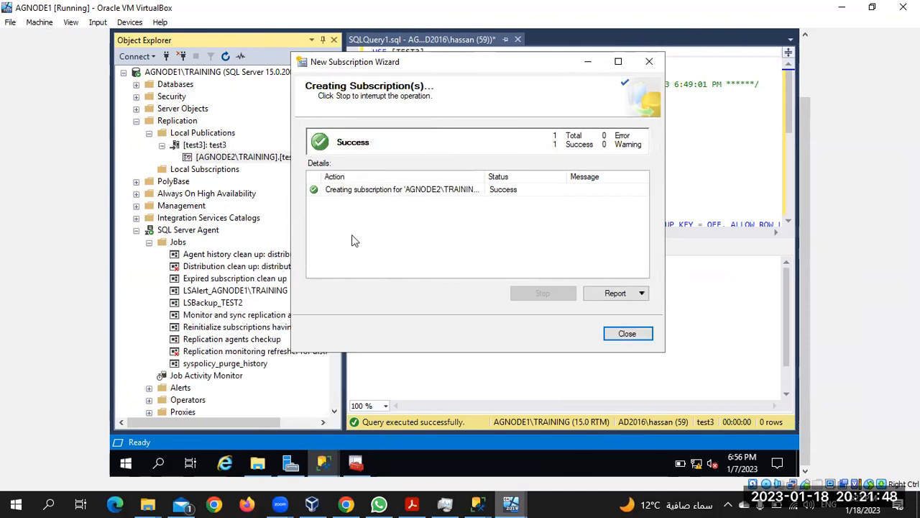
# Step: Close the subscription wizard and expand AGNODE1's Local Subscriptions folder
pyautogui.click(627, 334)
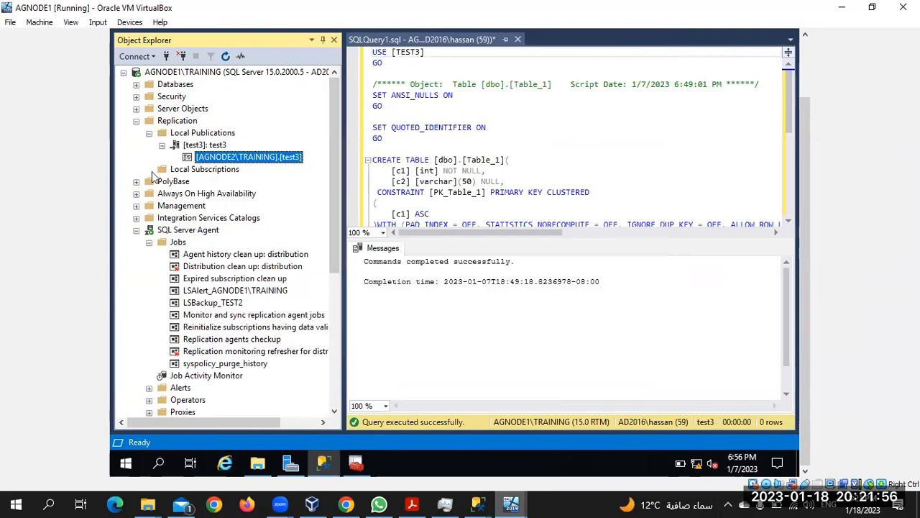
pyautogui.click(175, 171)
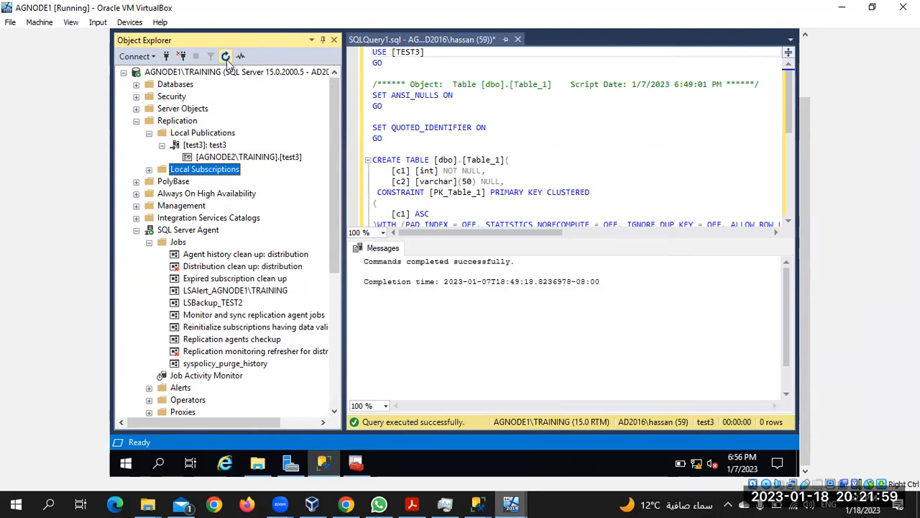
pyautogui.click(148, 170)
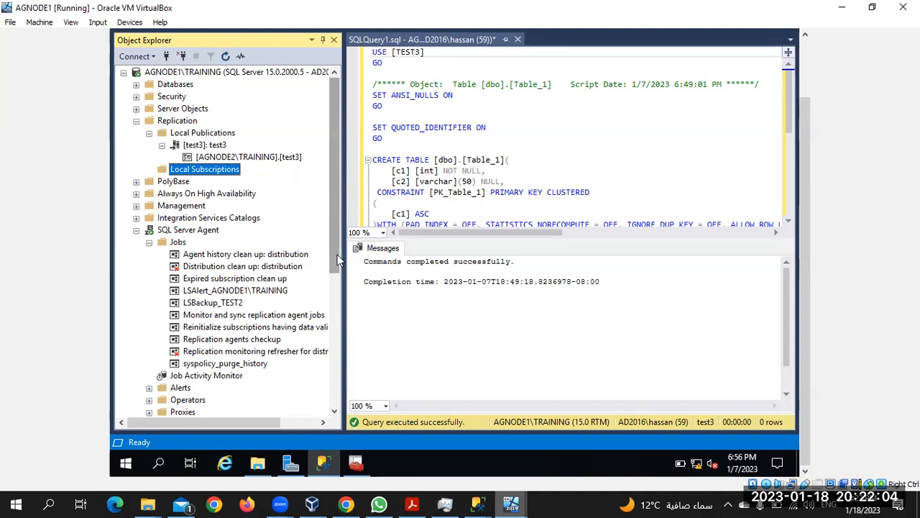
pyautogui.moveTo(338, 259); pyautogui.dragTo(343, 410)
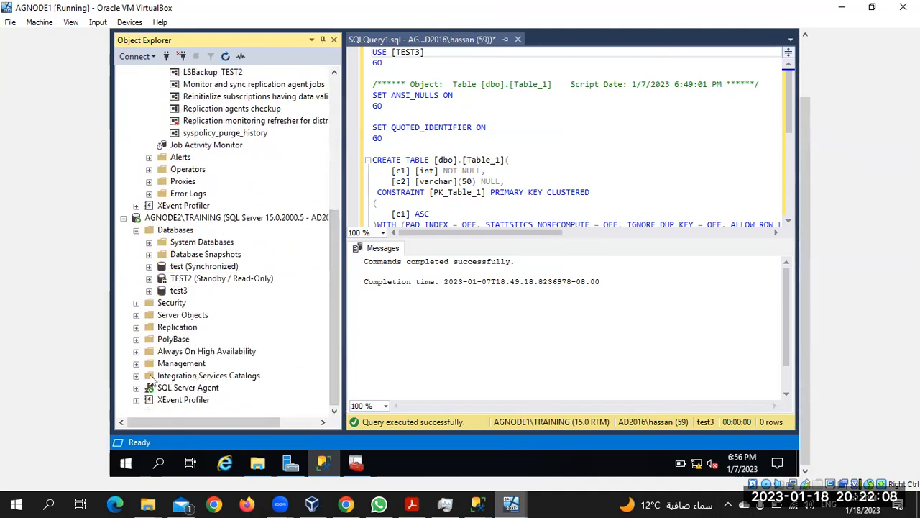
# Step: Expand AGNODE2's Replication subfolders, then bring up the test3 subscription's context menu
pyautogui.click(136, 327)
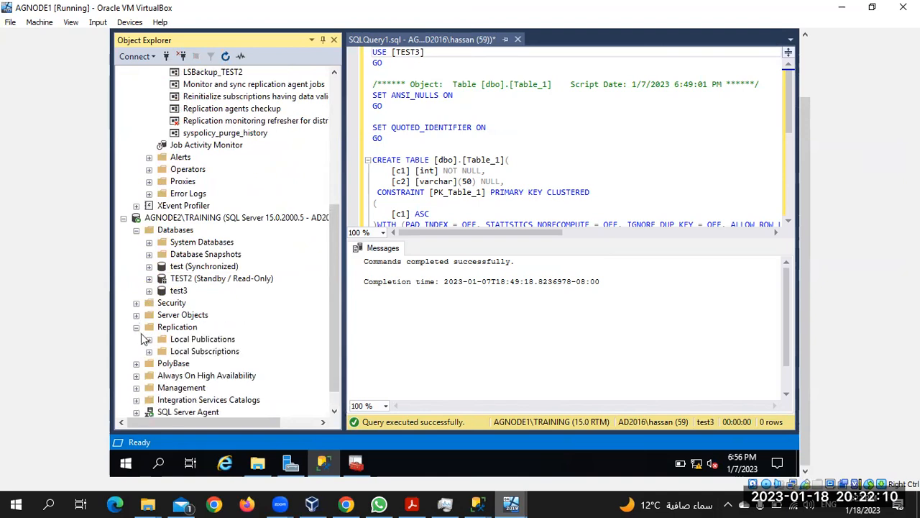
pyautogui.click(149, 351)
pyautogui.click(149, 339)
pyautogui.click(148, 339)
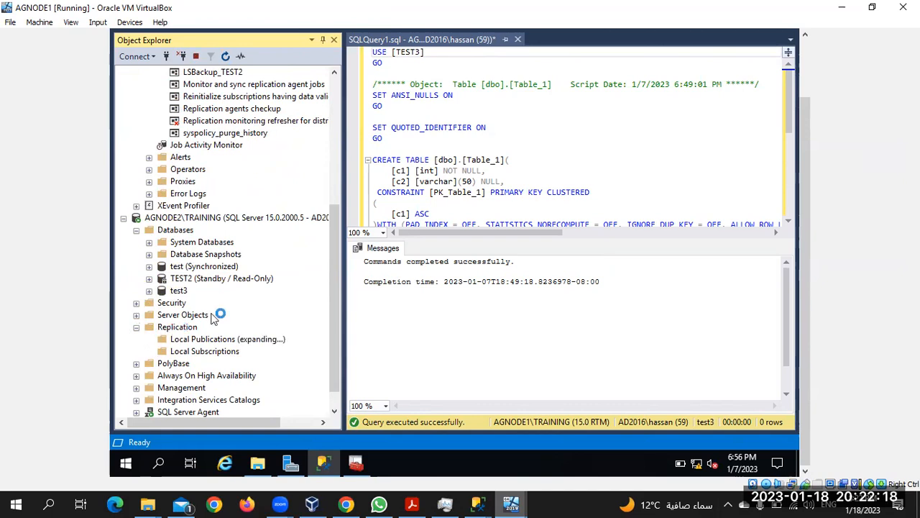
pyautogui.scroll(-1, 230, 380)
pyautogui.scroll(6, 230, 380)
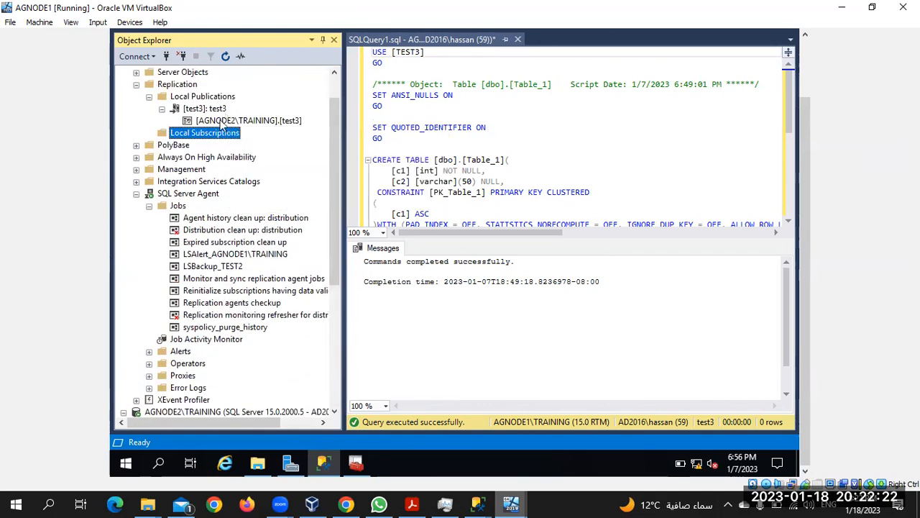
pyautogui.rightClick(223, 121)
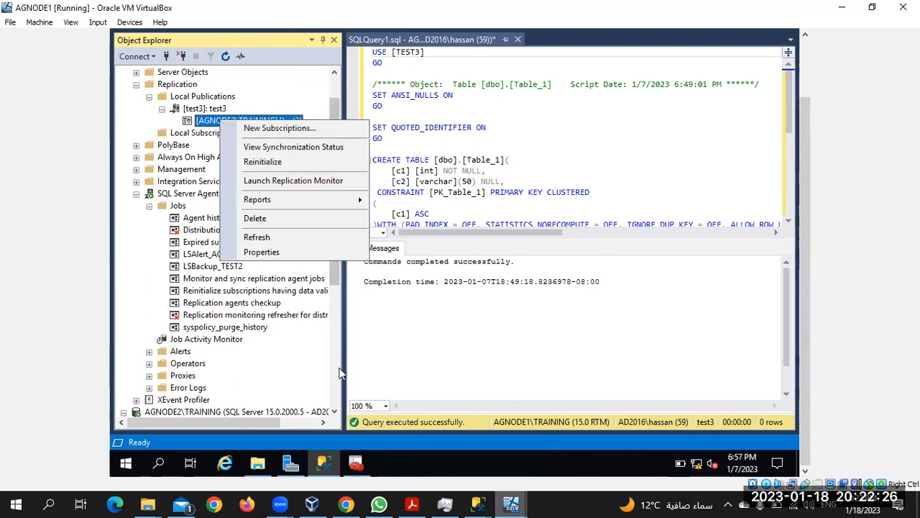
# Step: Expand AGNODE2's test3 database and its Tables folder
pyautogui.scroll(-6, 338, 373)
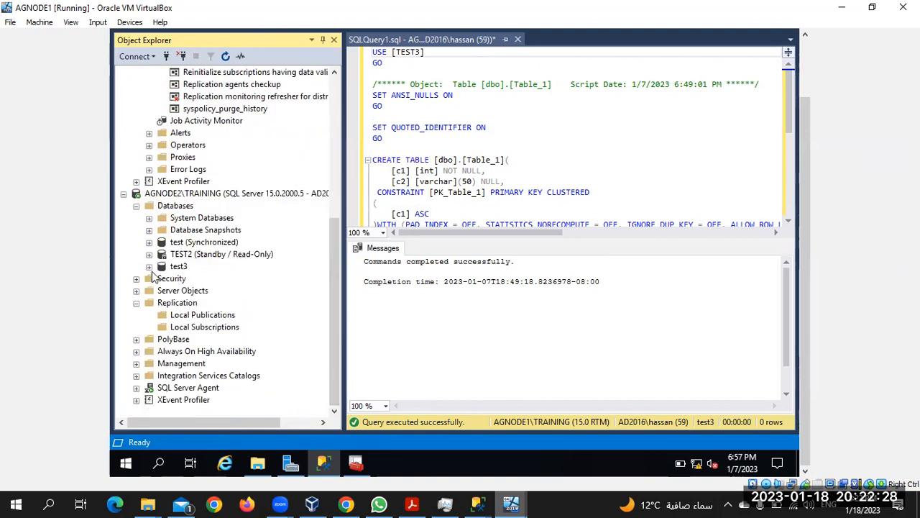
pyautogui.click(149, 266)
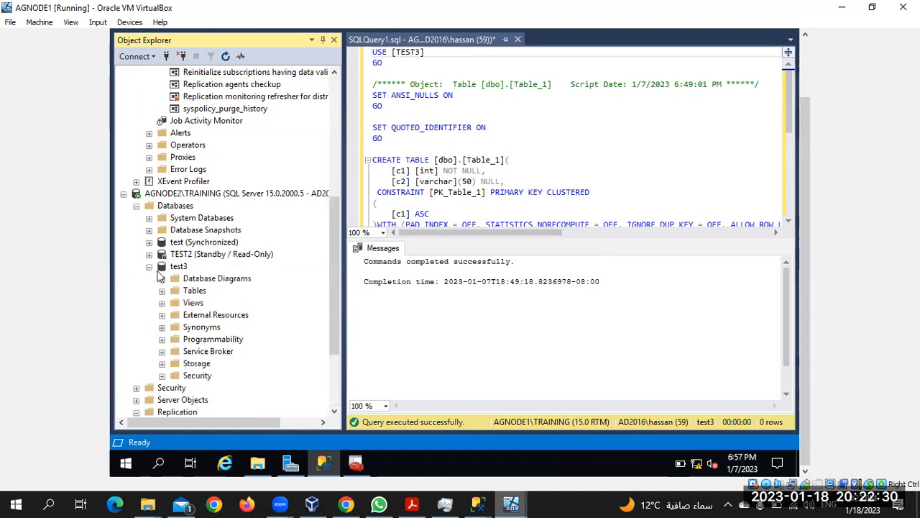
pyautogui.click(162, 292)
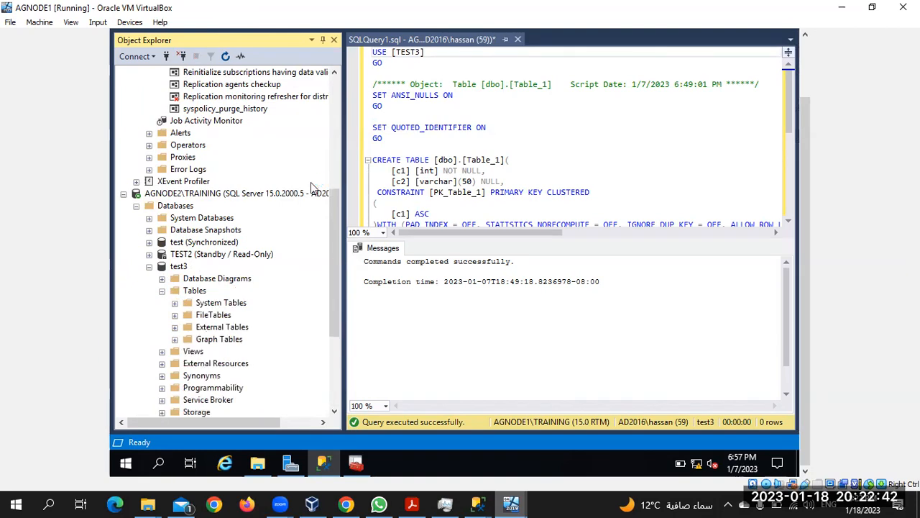
pyautogui.scroll(7, 311, 182)
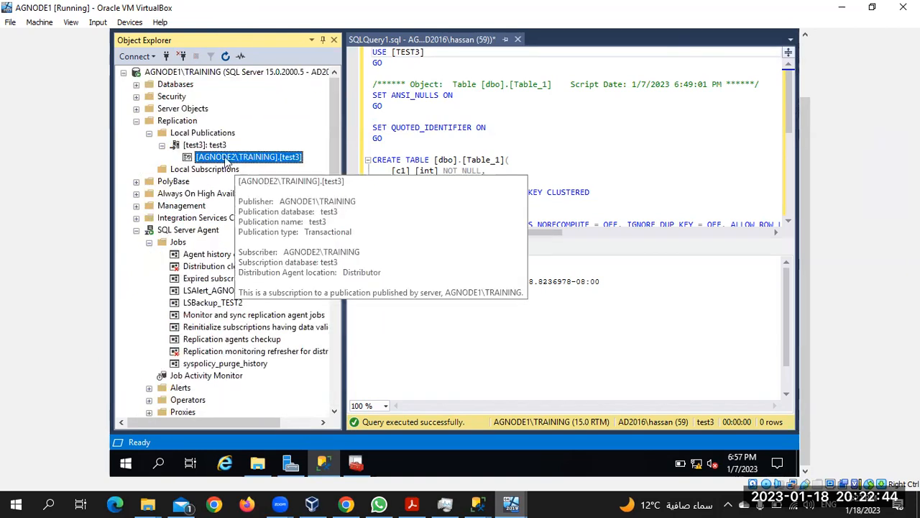
# Step: Launch Replication Monitor and select test3's AGNODE2\TRAINING subscription in Error status
pyautogui.rightClick(227, 159)
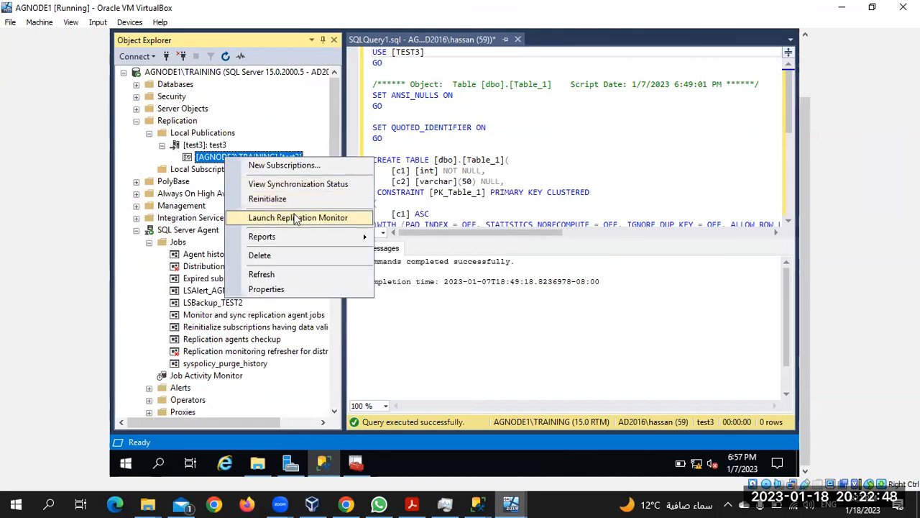
pyautogui.click(297, 218)
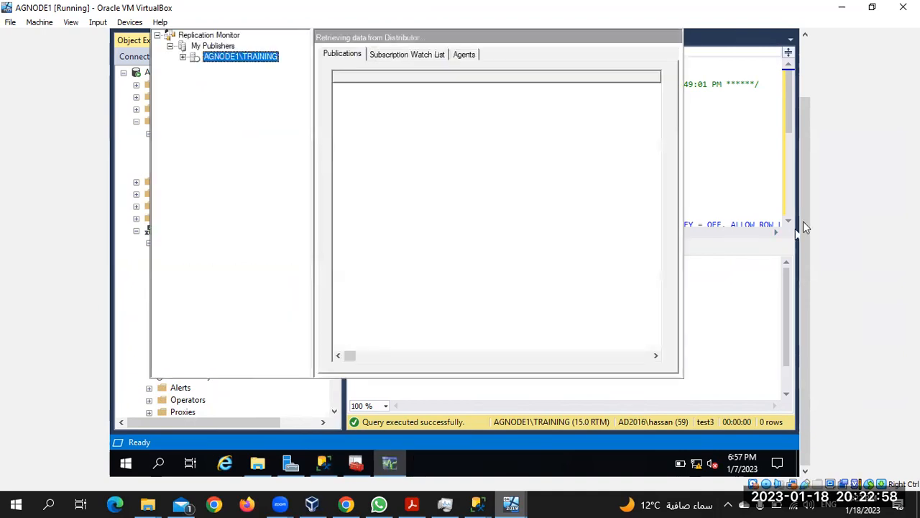
pyautogui.moveTo(808, 223); pyautogui.dragTo(803, 145)
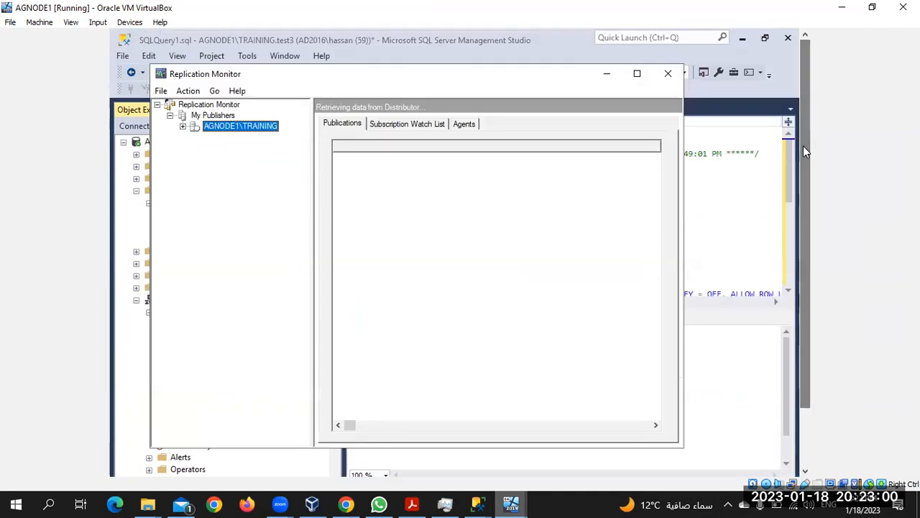
pyautogui.click(183, 126)
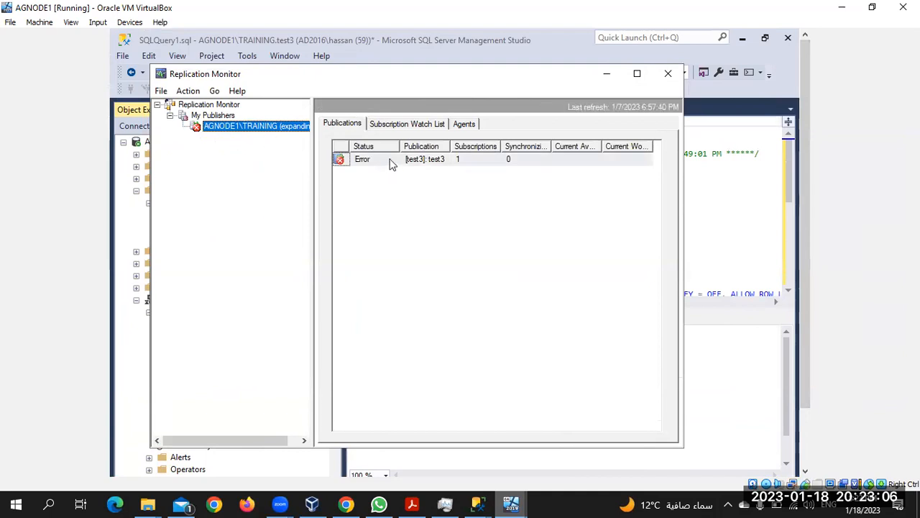
pyautogui.click(392, 161)
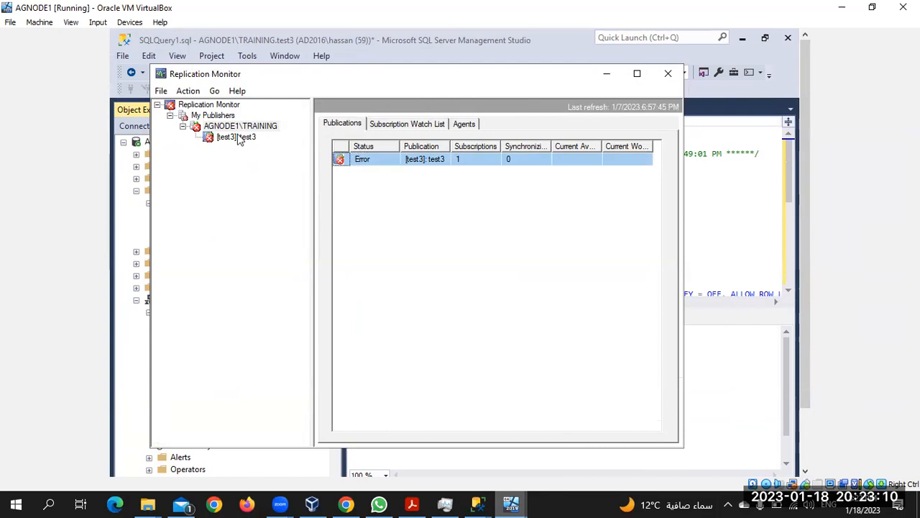
pyautogui.click(239, 137)
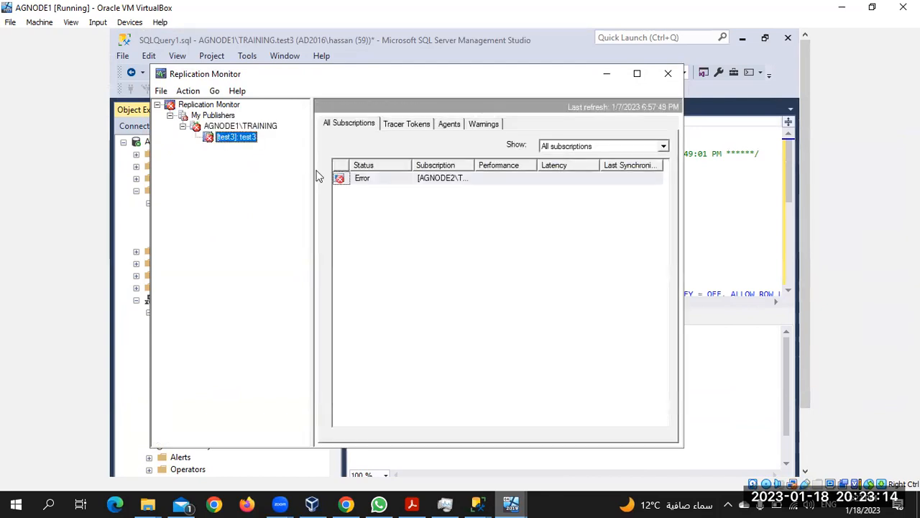
pyautogui.click(367, 182)
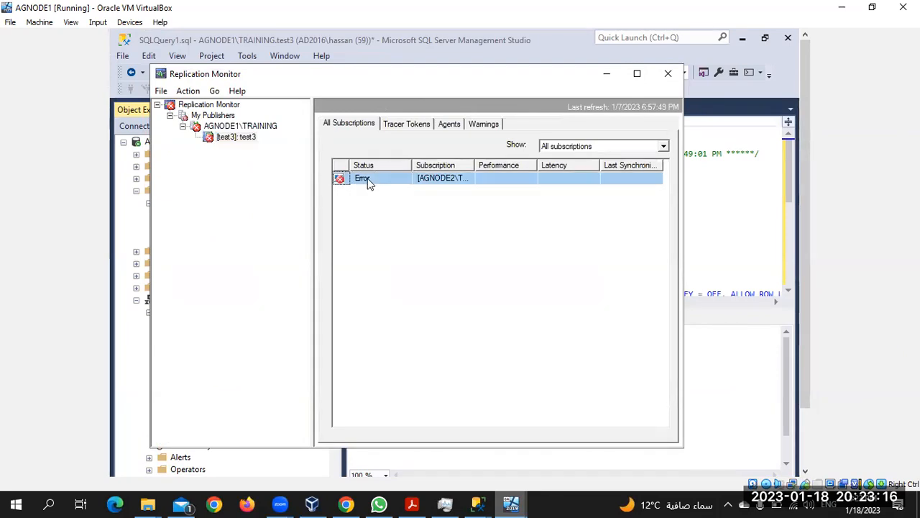
# Step: Review the subscription's history showing a login failure to AGNODE2\TRAINING, then close Replication Monitor
pyautogui.doubleClick(367, 181)
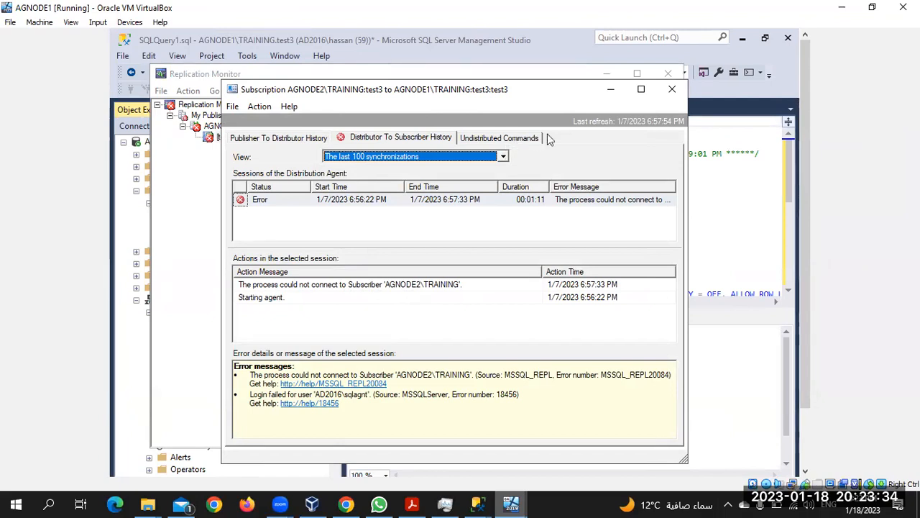
pyautogui.click(671, 92)
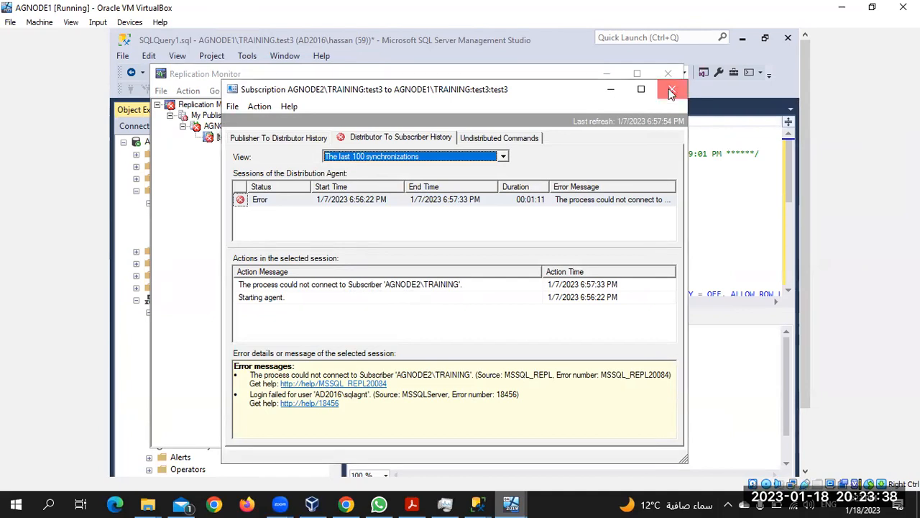
pyautogui.click(673, 76)
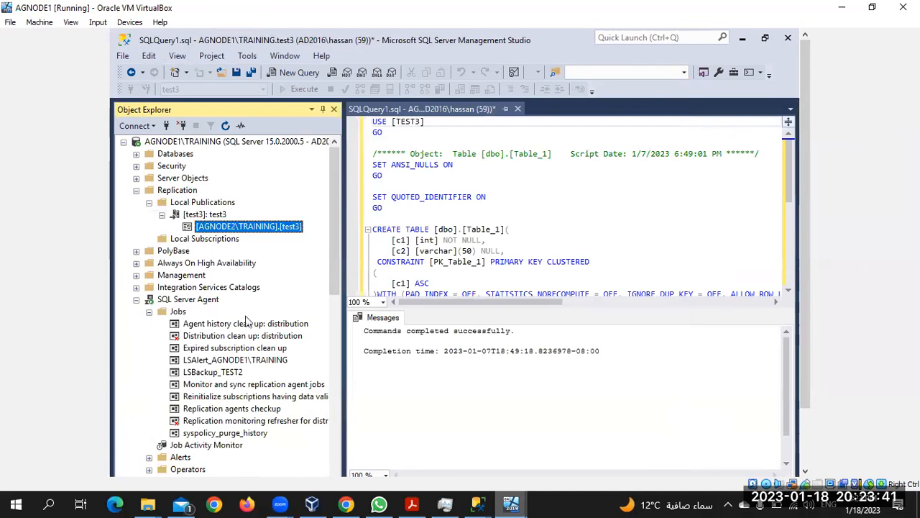
# Step: Refresh AGNODE1's Agent Jobs to list test3 replication jobs, then open the subscription's context menu
pyautogui.click(180, 313)
pyautogui.click(225, 126)
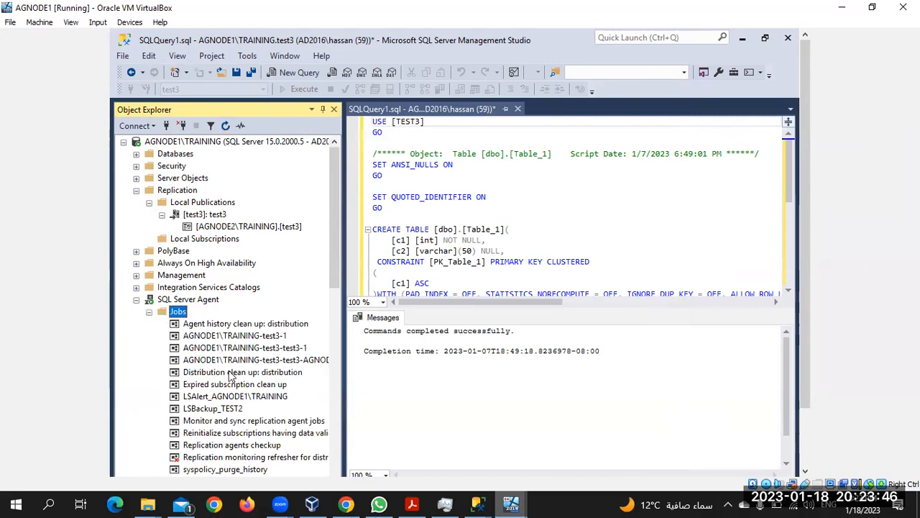
pyautogui.scroll(-2, 230, 376)
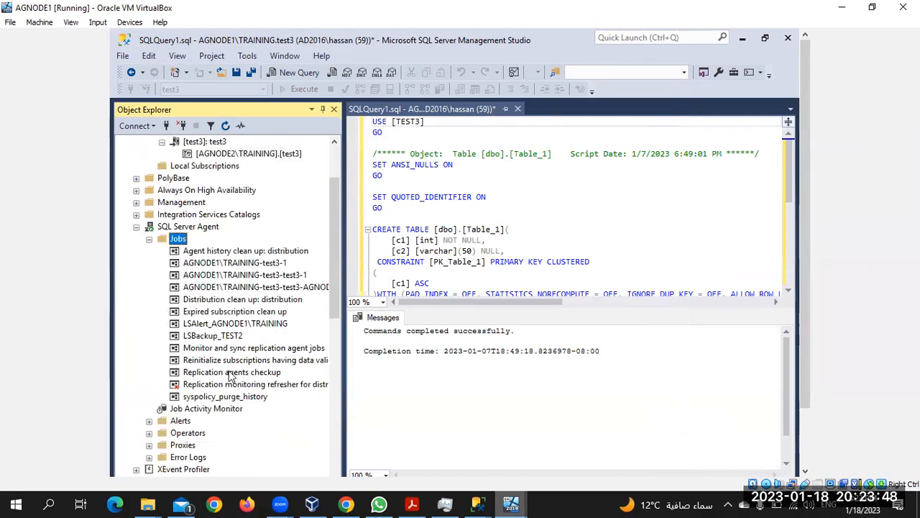
pyautogui.scroll(-1, 230, 376)
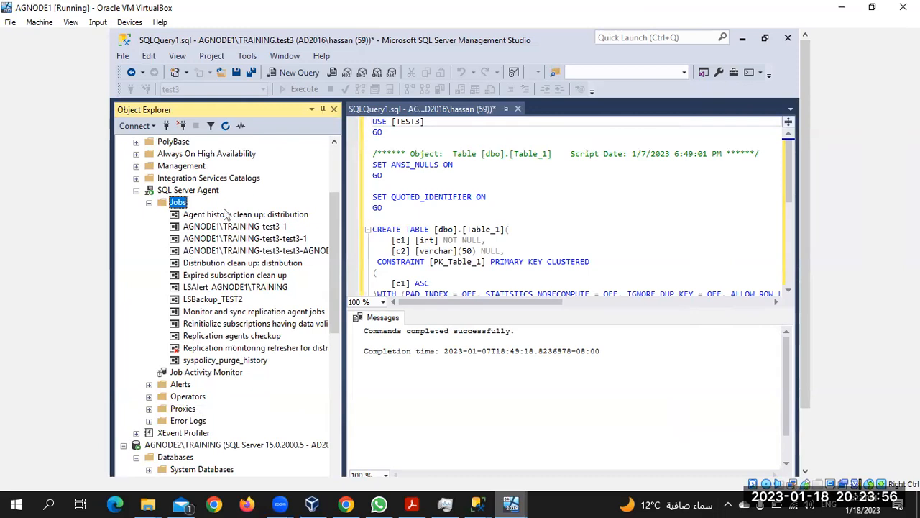
pyautogui.scroll(1, 225, 214)
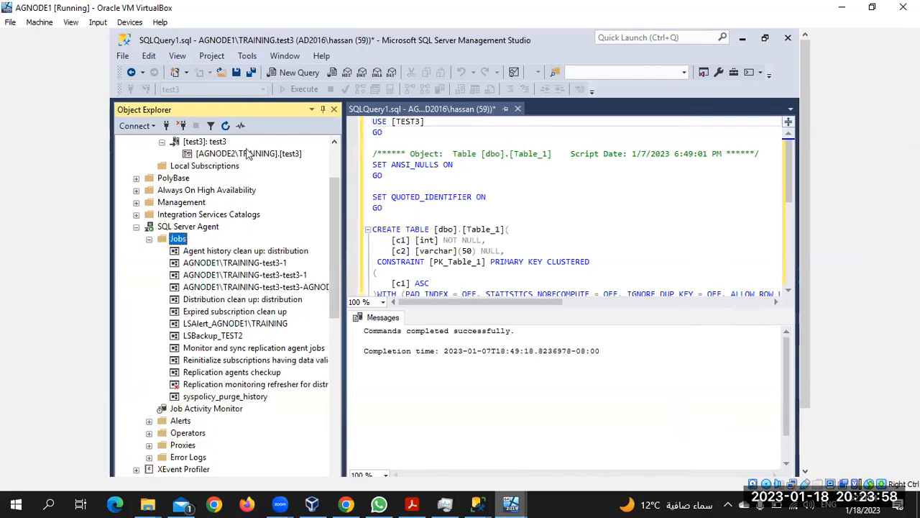
pyautogui.rightClick(246, 153)
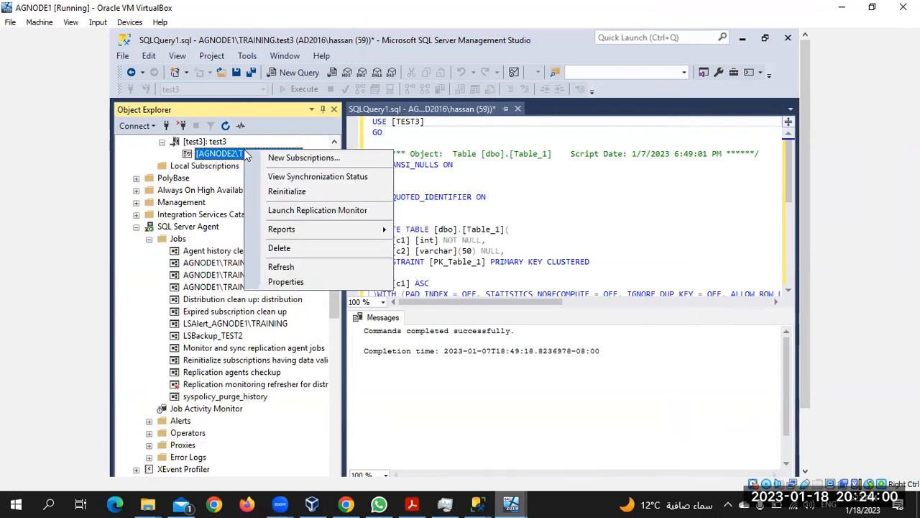
pyautogui.click(279, 284)
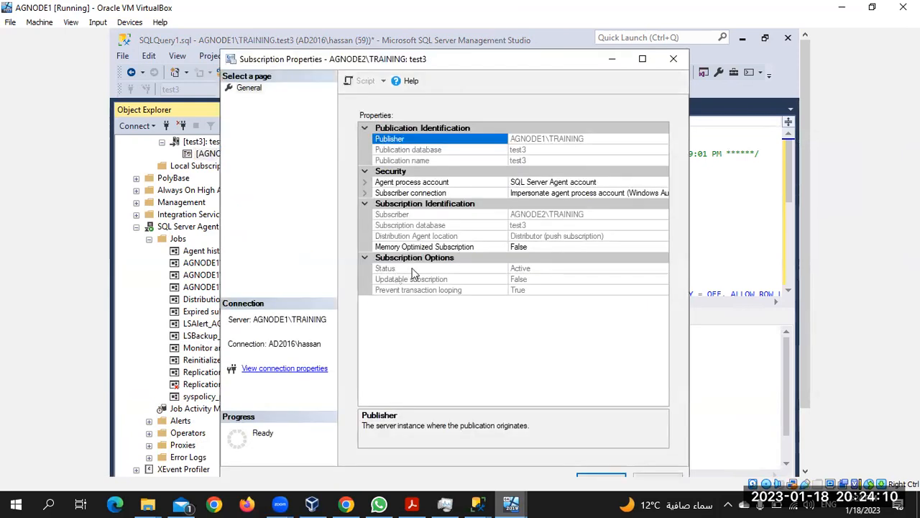
pyautogui.click(626, 195)
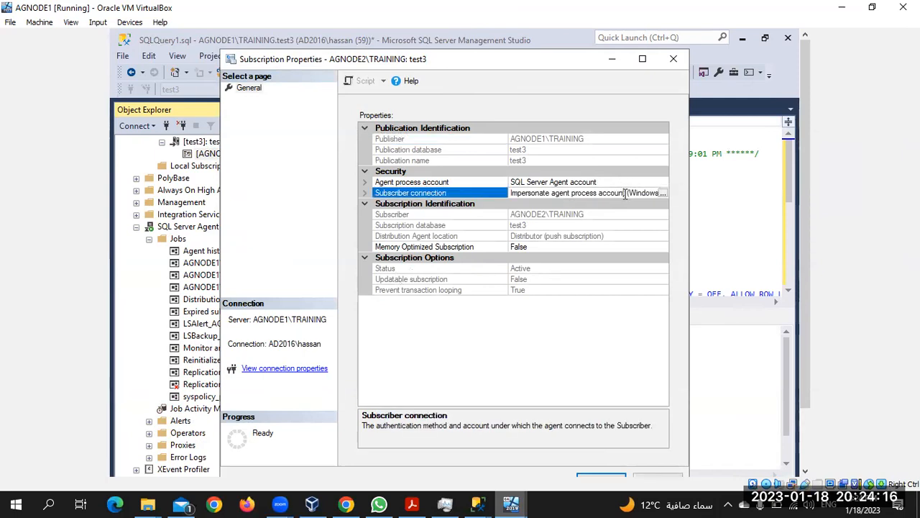
pyautogui.click(662, 193)
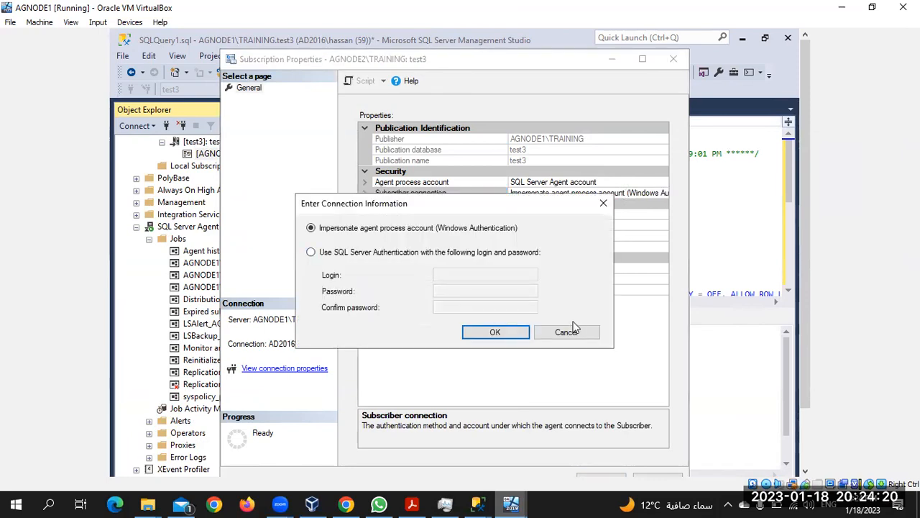
pyautogui.click(567, 333)
pyautogui.click(653, 182)
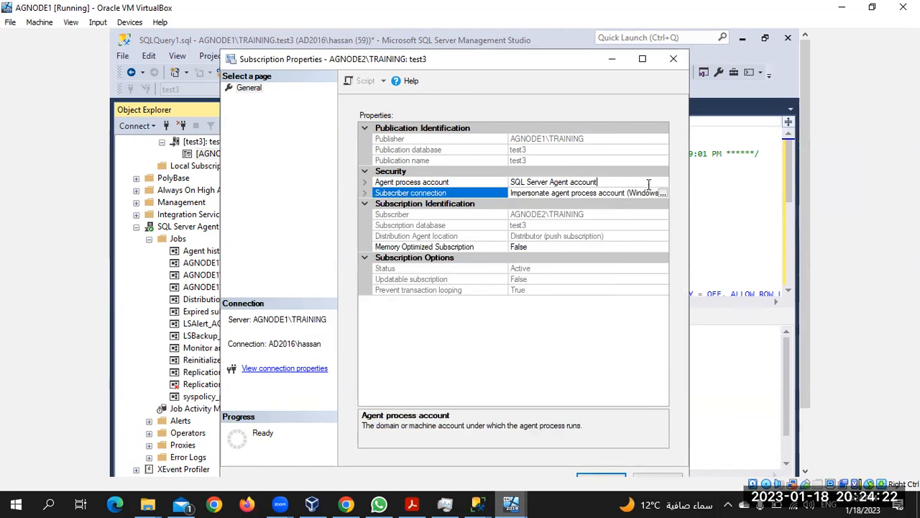
pyautogui.click(662, 183)
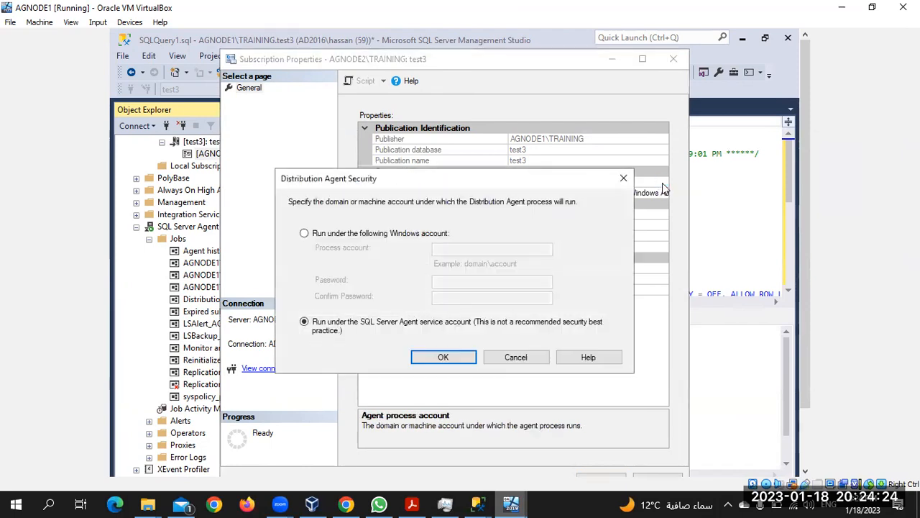
pyautogui.click(506, 358)
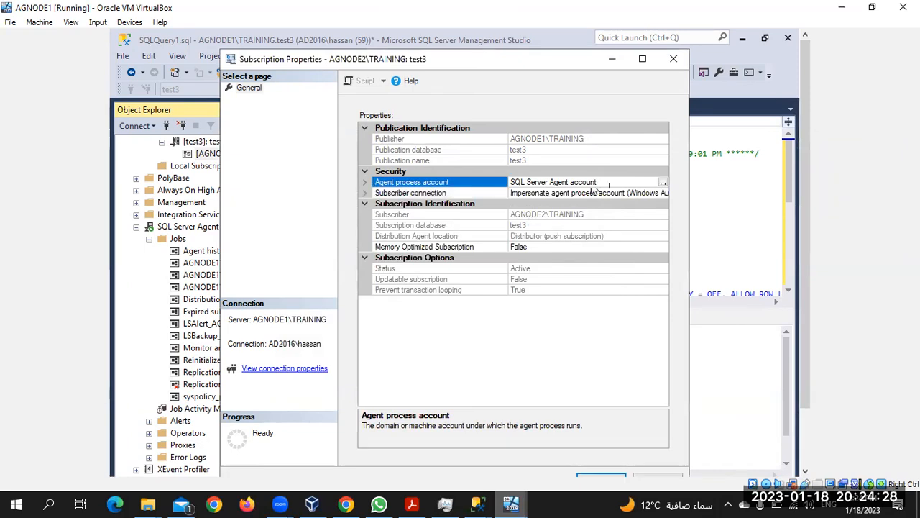
pyautogui.click(604, 474)
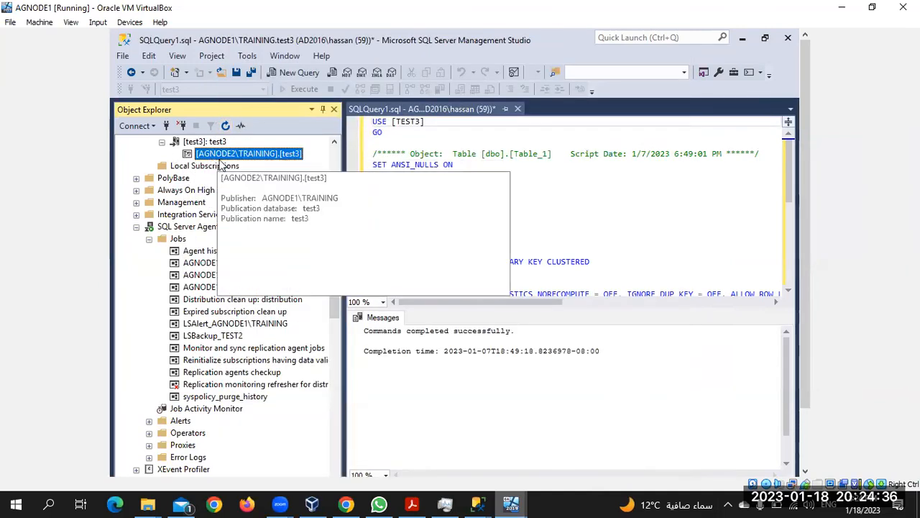
# Step: Open View Synchronization Status from the test3 subscription's context menu in Object Explorer
pyautogui.rightClick(226, 159)
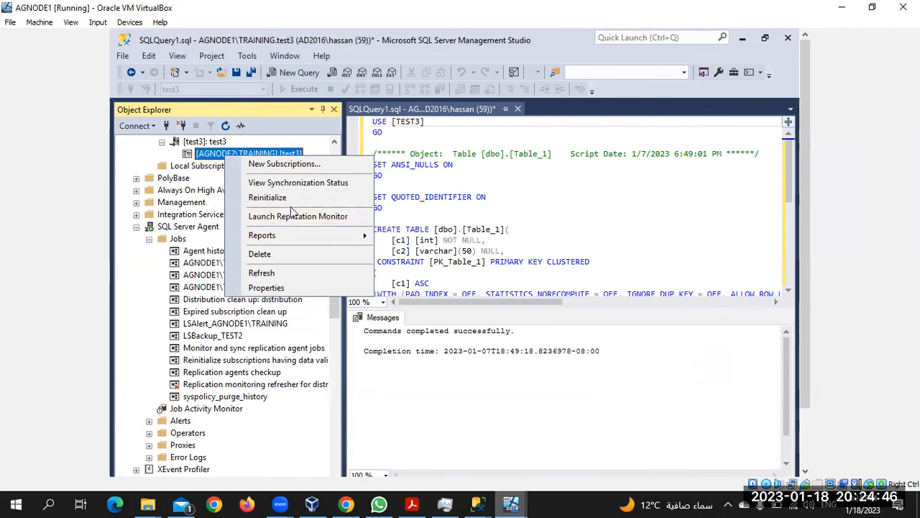
pyautogui.click(329, 185)
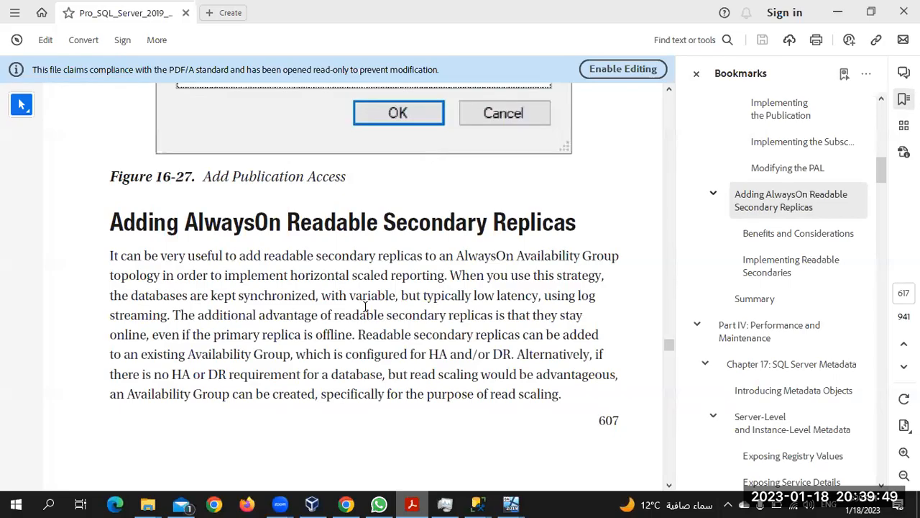
# Step: Scroll the book past Figure 16-33 (Listener tab) to the Read-Only Routing URL paragraphs on page 626
pyautogui.scroll(-10, 460, 280)
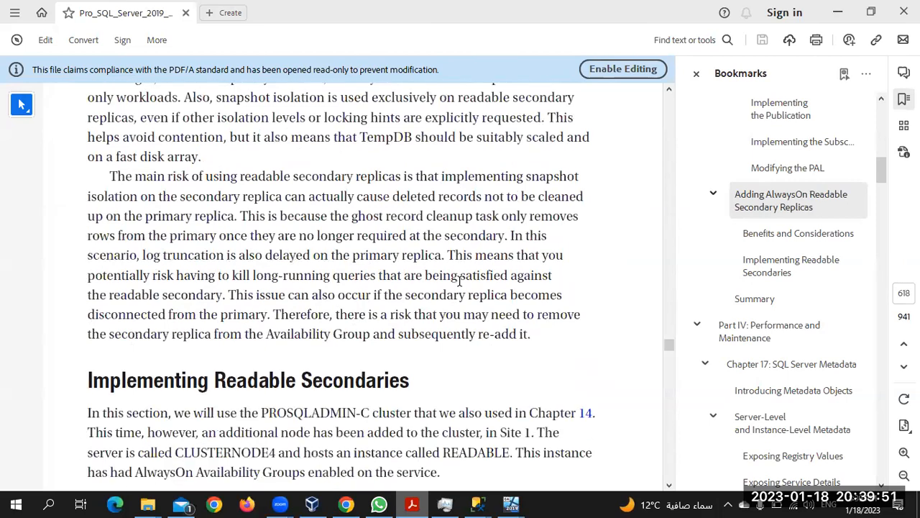
pyautogui.scroll(5, 460, 280)
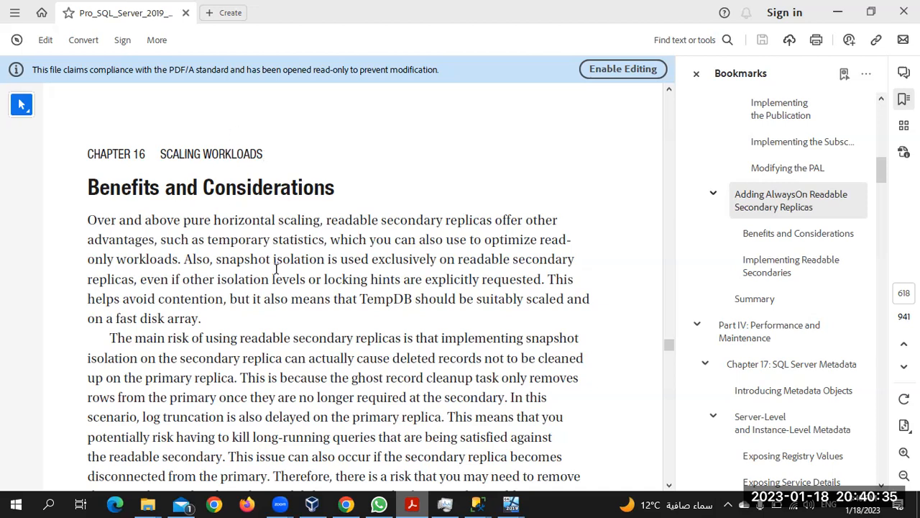
pyautogui.scroll(-3, 275, 268)
pyautogui.scroll(-3, 275, 269)
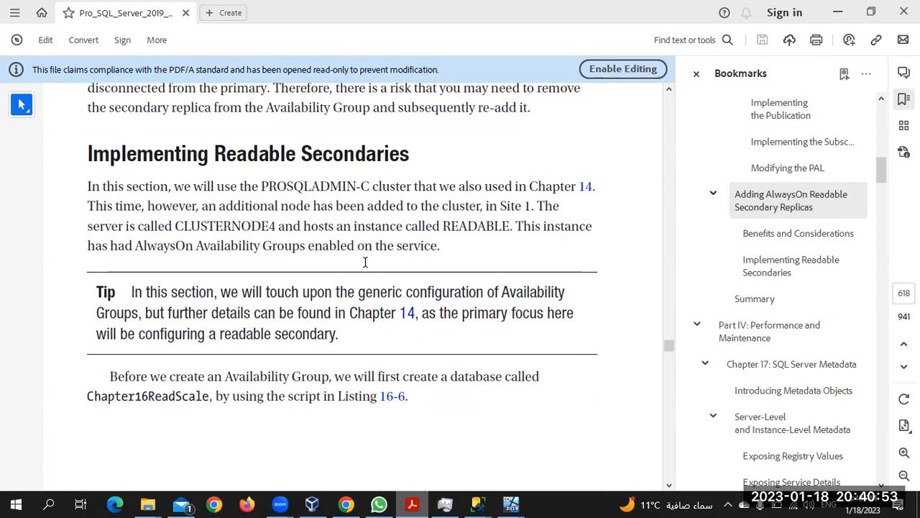
pyautogui.scroll(-1, 365, 263)
pyautogui.scroll(-1, 365, 262)
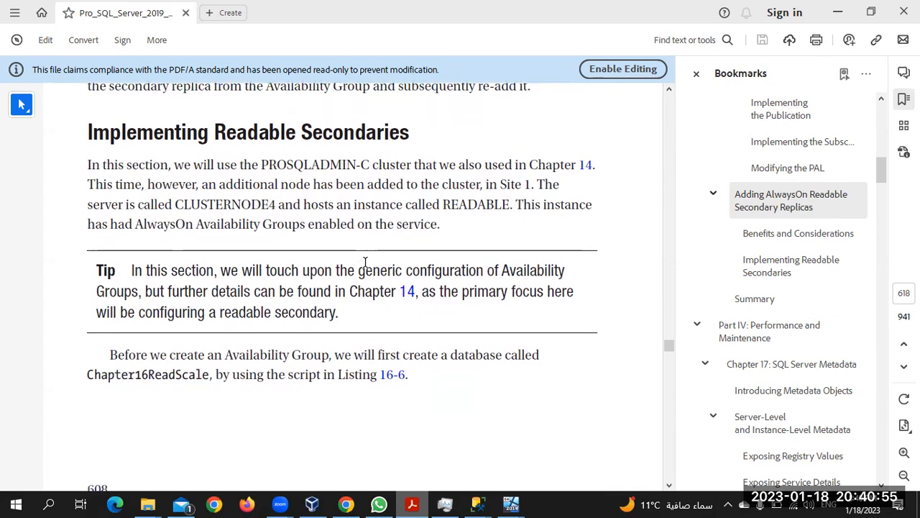
pyautogui.scroll(-5, 365, 261)
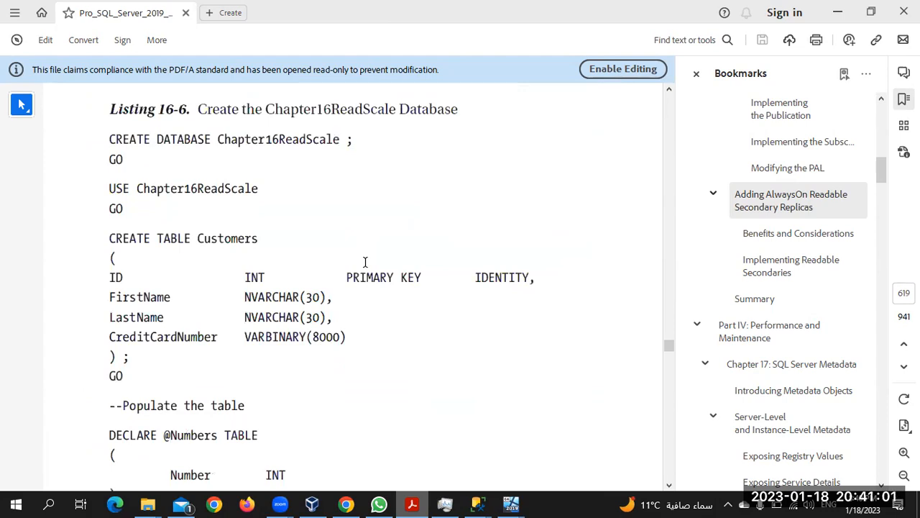
pyautogui.scroll(-5, 365, 262)
pyautogui.scroll(-10, 366, 264)
pyautogui.scroll(-10, 365, 262)
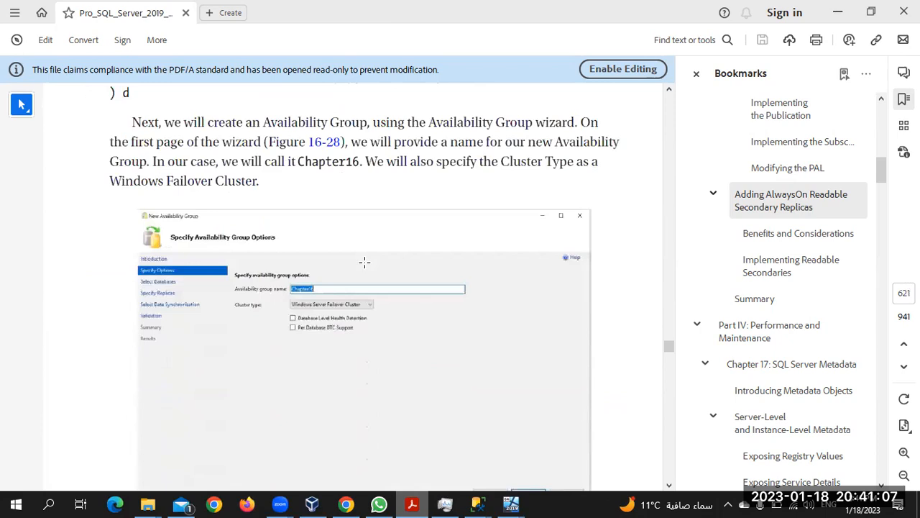
pyautogui.scroll(-10, 365, 262)
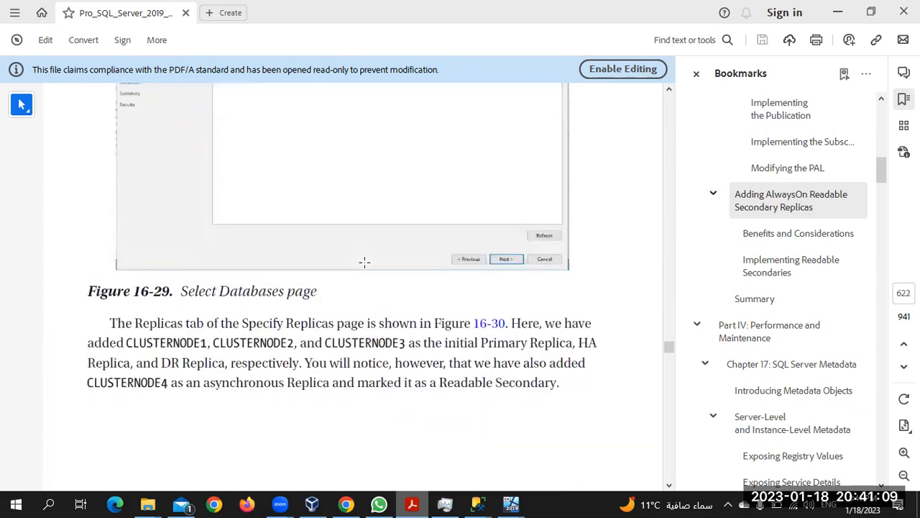
pyautogui.scroll(-10, 365, 262)
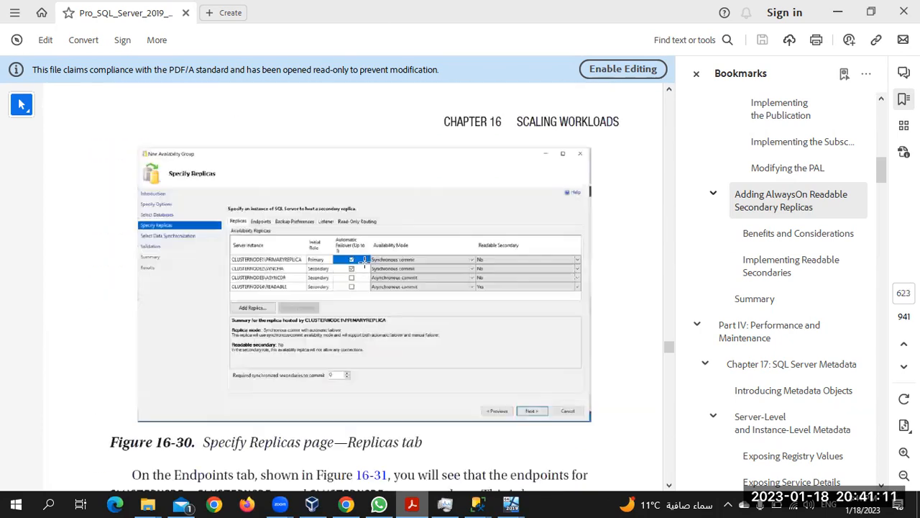
pyautogui.scroll(-3, 365, 261)
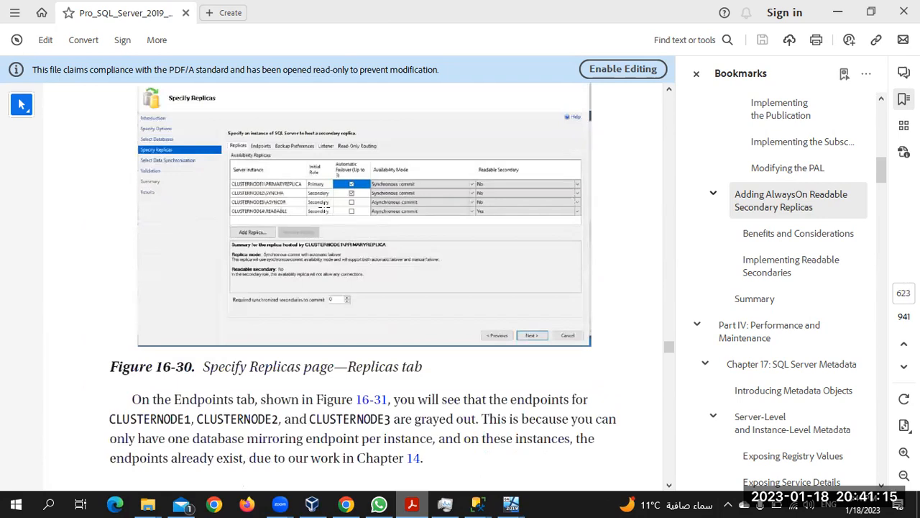
pyautogui.scroll(-15, 372, 347)
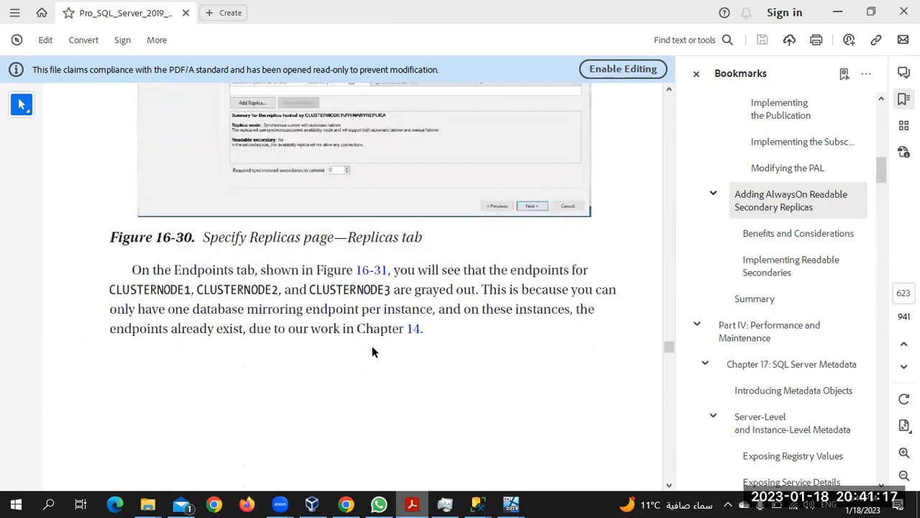
pyautogui.scroll(-2, 373, 348)
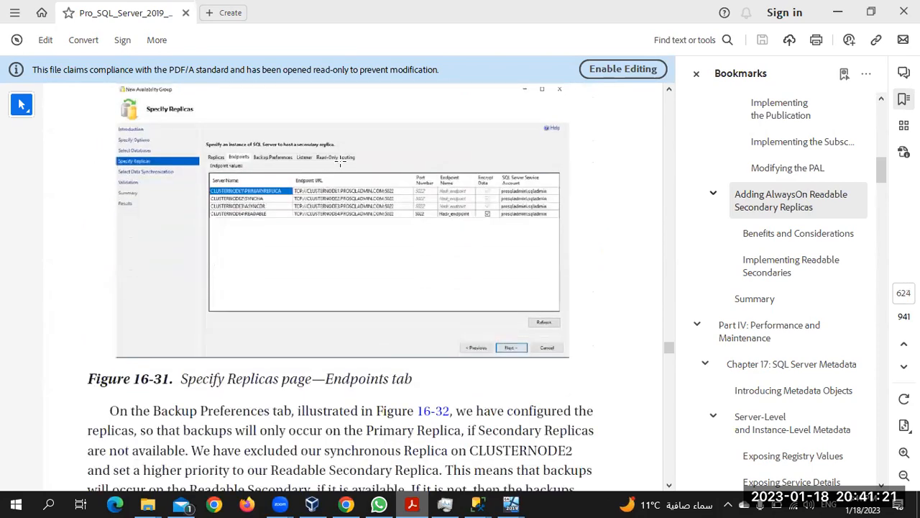
pyautogui.scroll(-2, 333, 348)
pyautogui.scroll(-20, 333, 347)
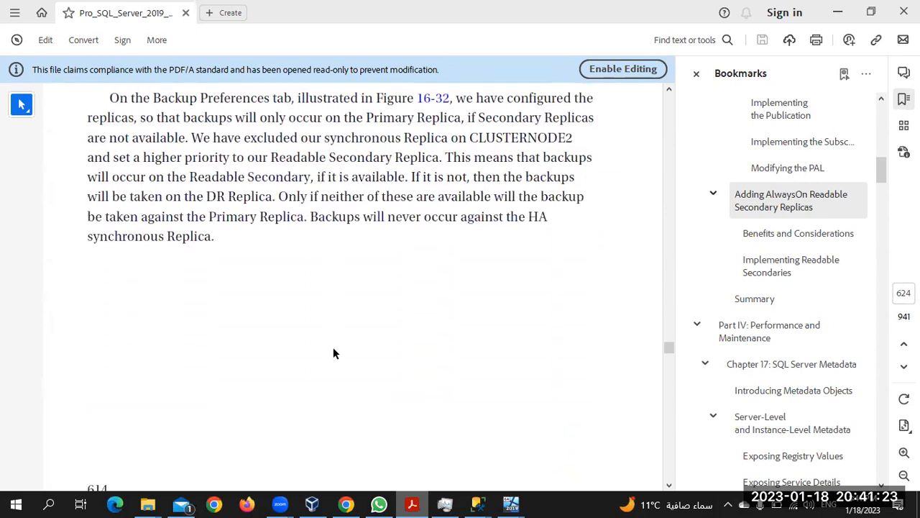
pyautogui.scroll(-15, 333, 346)
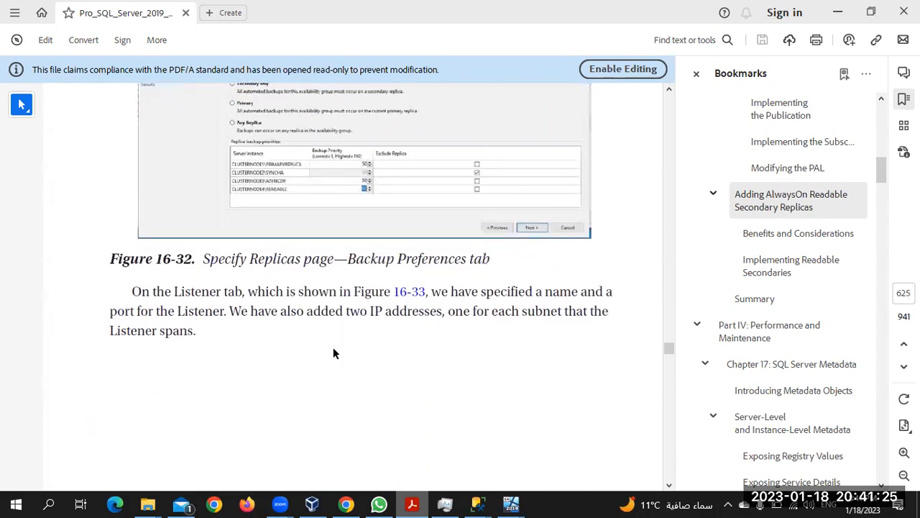
pyautogui.scroll(-3, 333, 347)
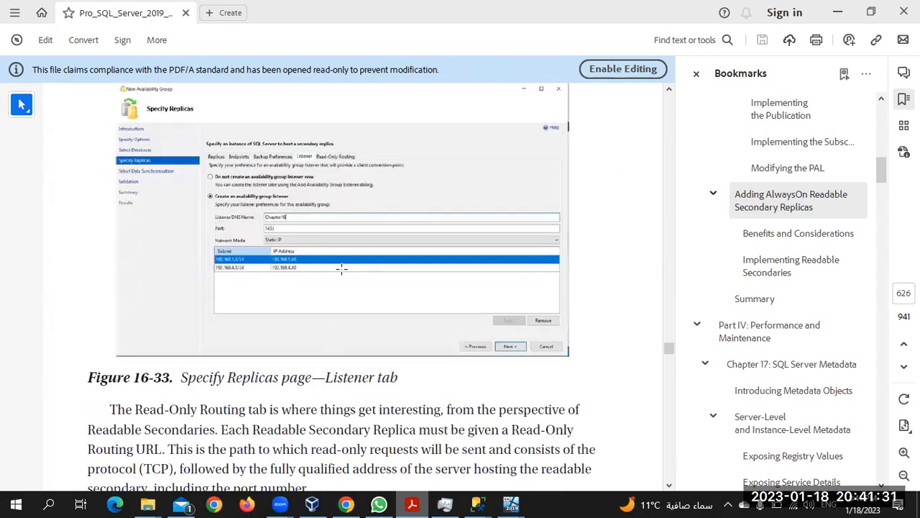
pyautogui.scroll(-3, 342, 268)
pyautogui.scroll(2, 341, 268)
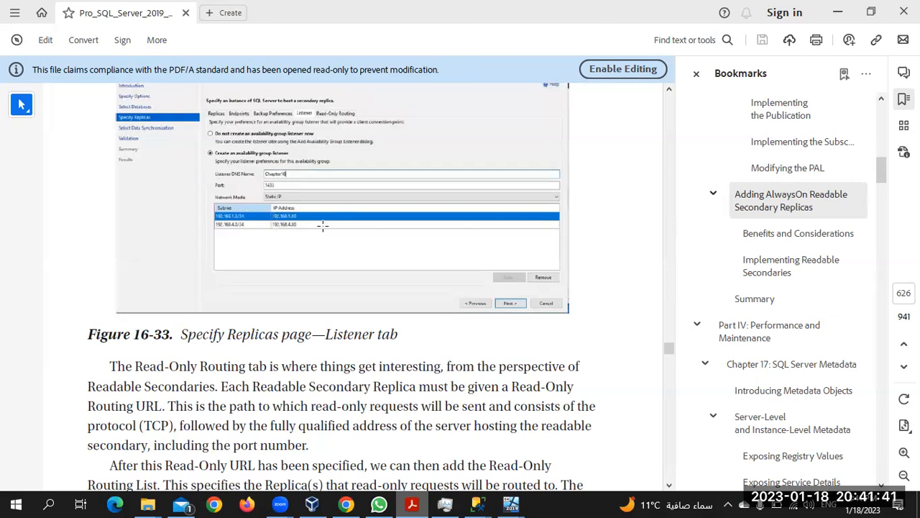
pyautogui.scroll(-1, 311, 244)
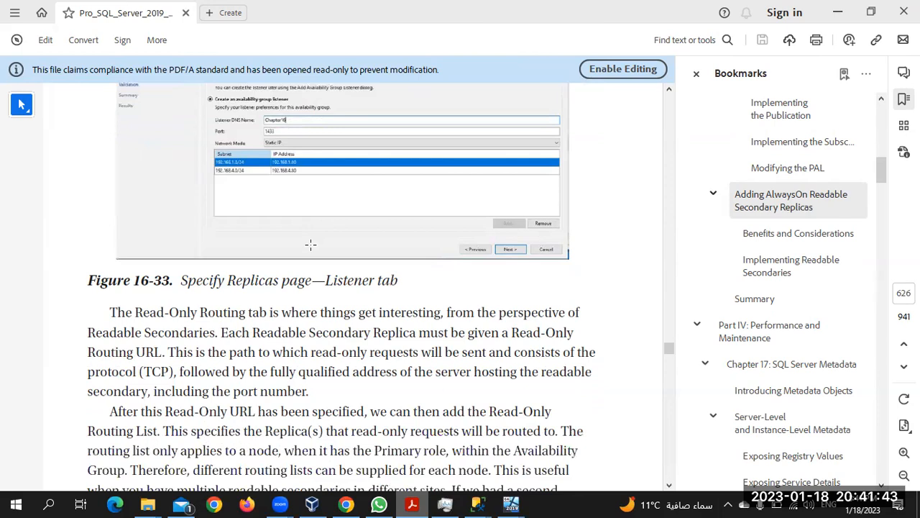
pyautogui.scroll(1, 310, 245)
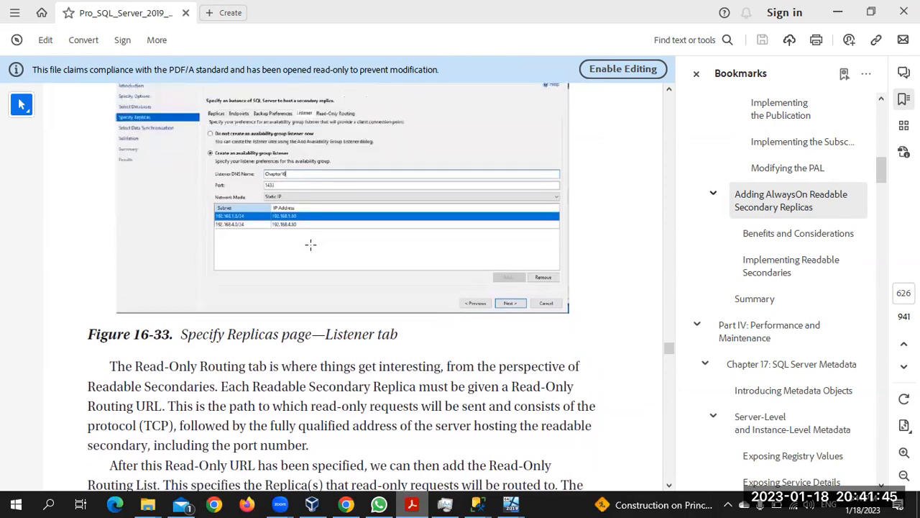
pyautogui.scroll(1, 311, 244)
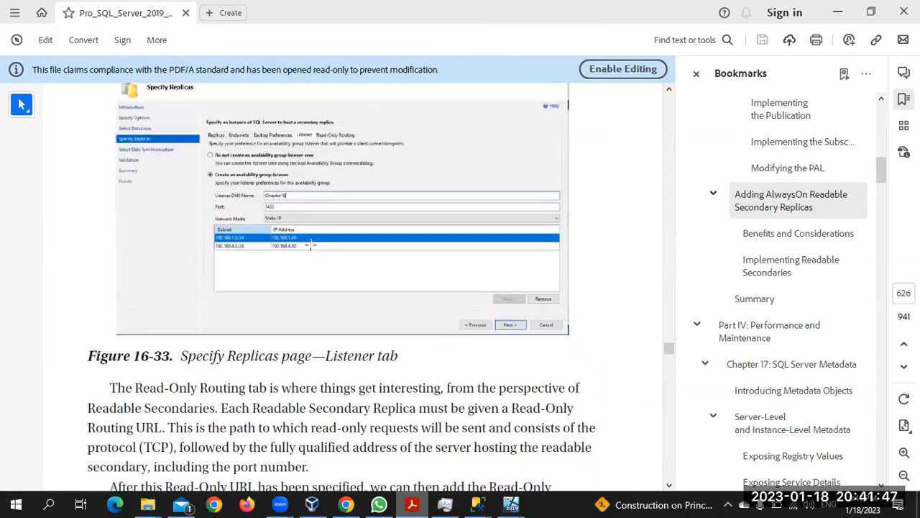
pyautogui.scroll(4, 311, 245)
pyautogui.scroll(3, 311, 250)
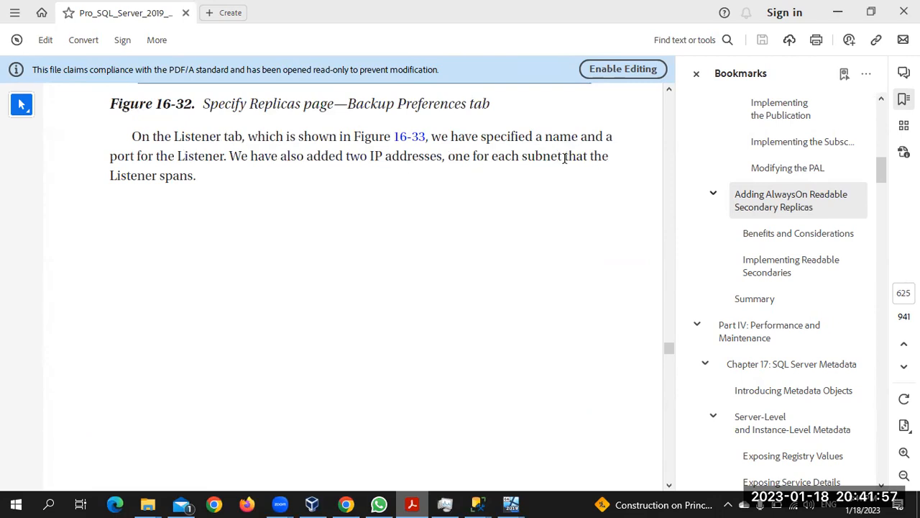
pyautogui.scroll(-10, 391, 242)
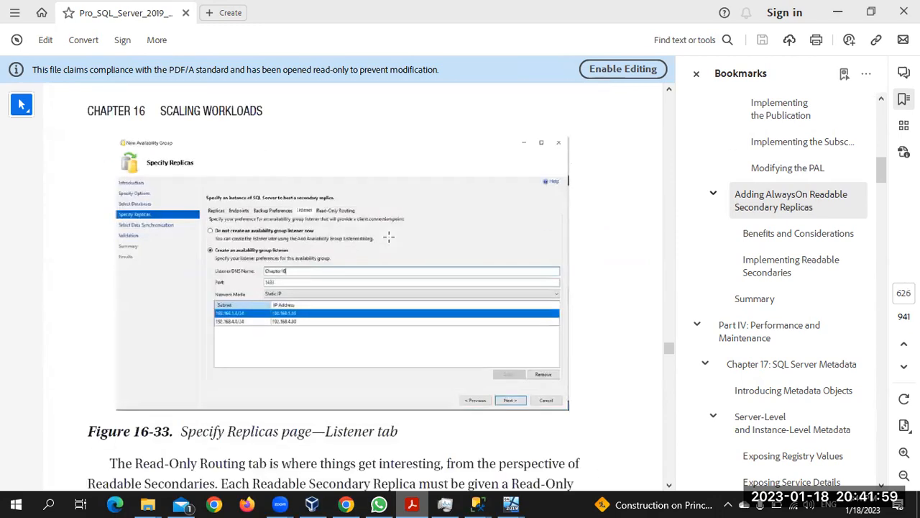
pyautogui.scroll(1, 389, 237)
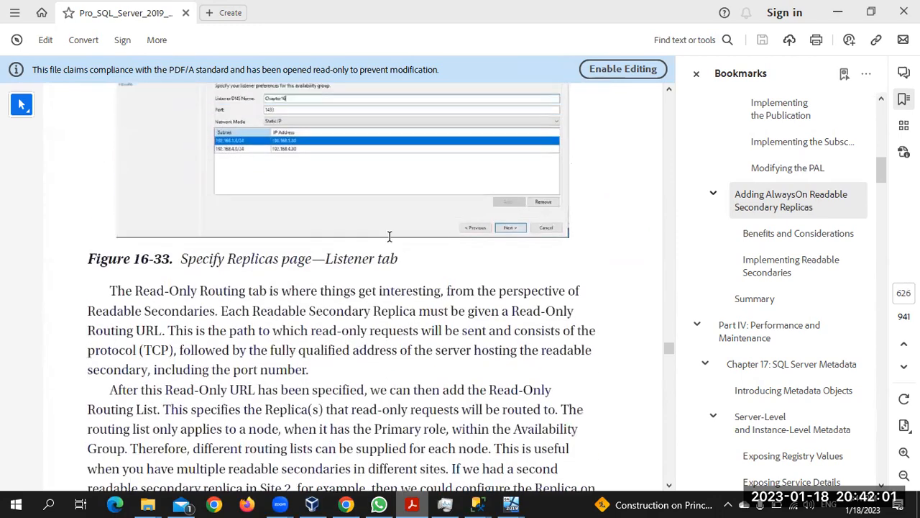
pyautogui.scroll(4, 388, 236)
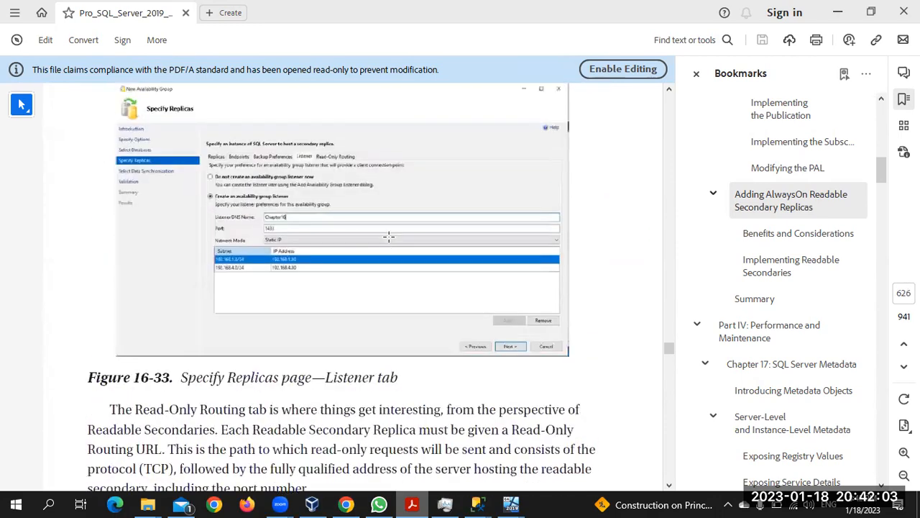
pyautogui.scroll(-8, 388, 237)
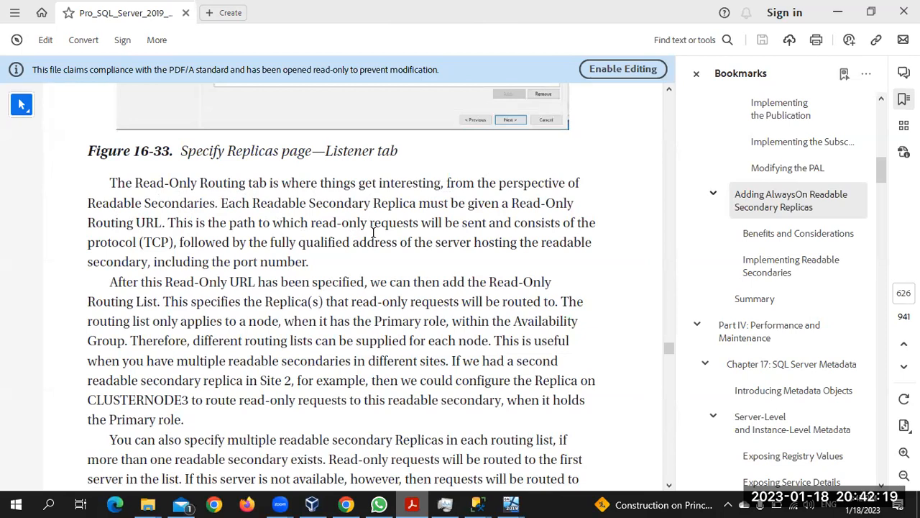
# Step: Scroll past Listing 16-7, Figures 16-34 and 16-35 and the Summary to the Part IV title page
pyautogui.scroll(-5, 443, 279)
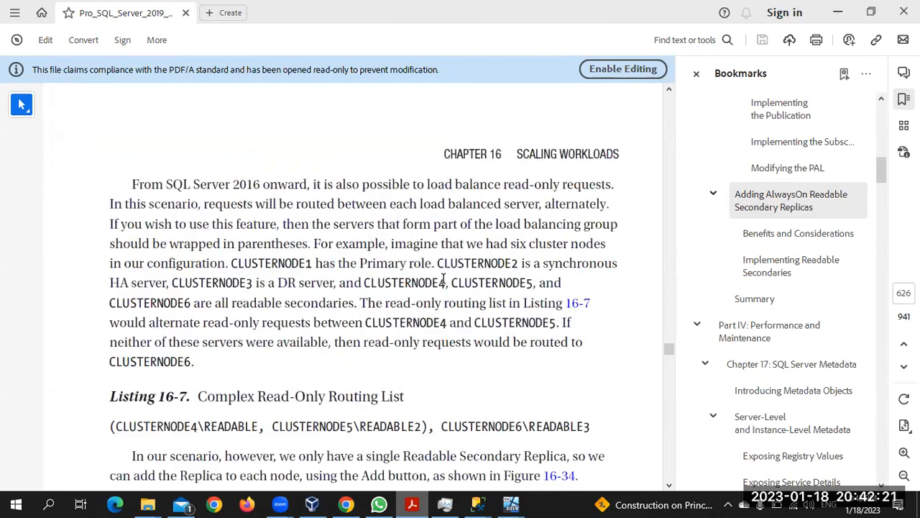
pyautogui.scroll(-1, 443, 279)
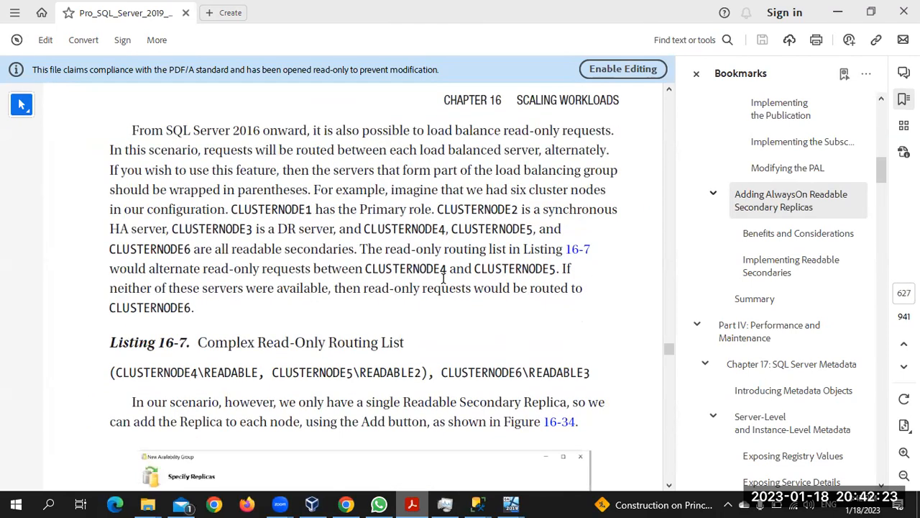
pyautogui.scroll(-6, 443, 279)
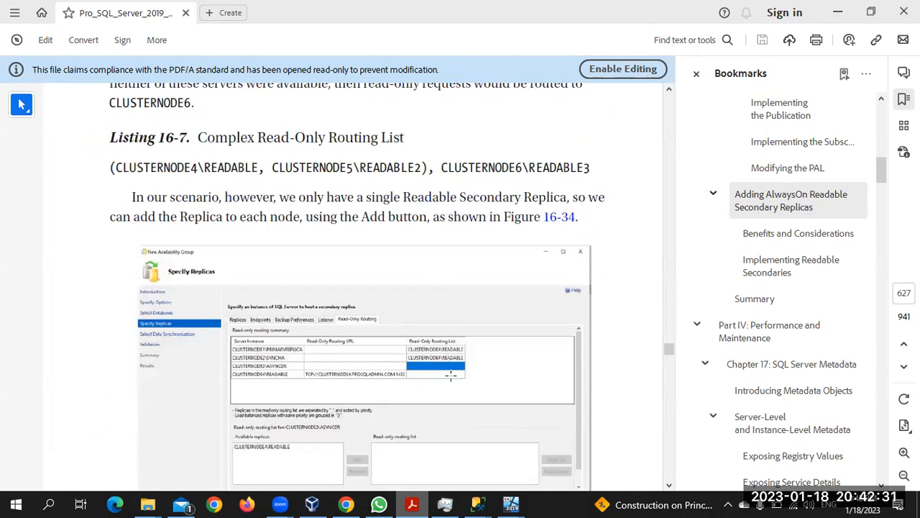
pyautogui.scroll(-10, 455, 371)
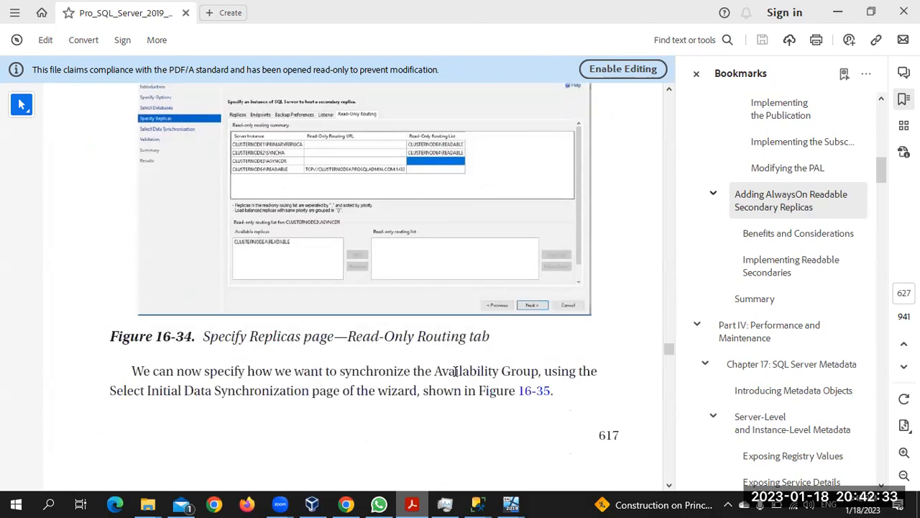
pyautogui.scroll(-1, 455, 374)
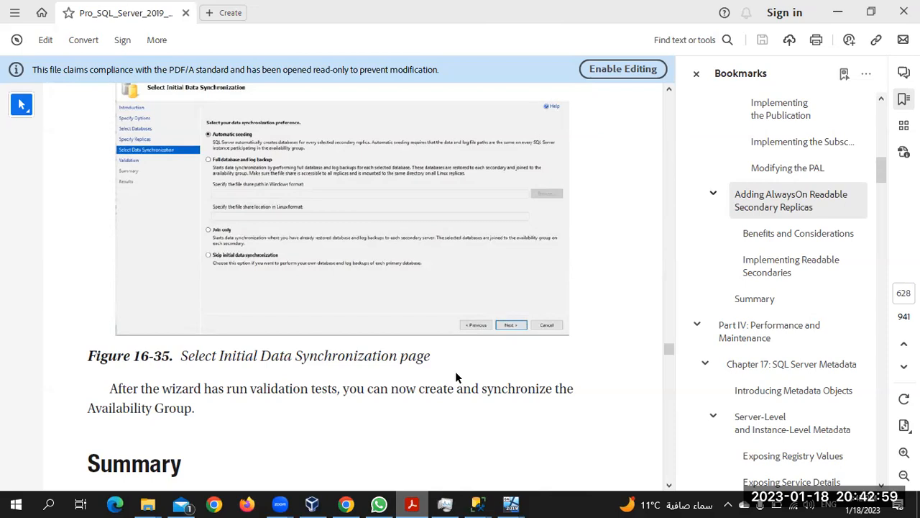
pyautogui.scroll(-10, 455, 371)
pyautogui.scroll(-8, 456, 372)
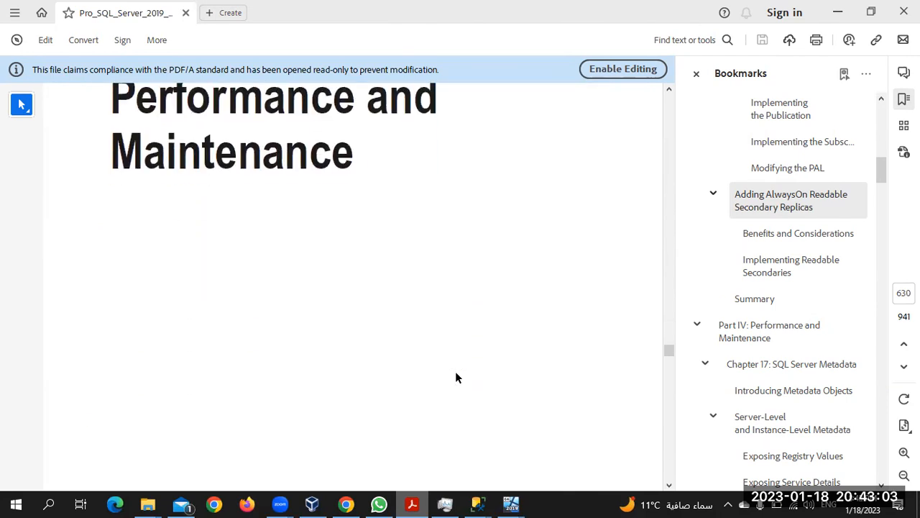
pyautogui.scroll(-2, 783, 382)
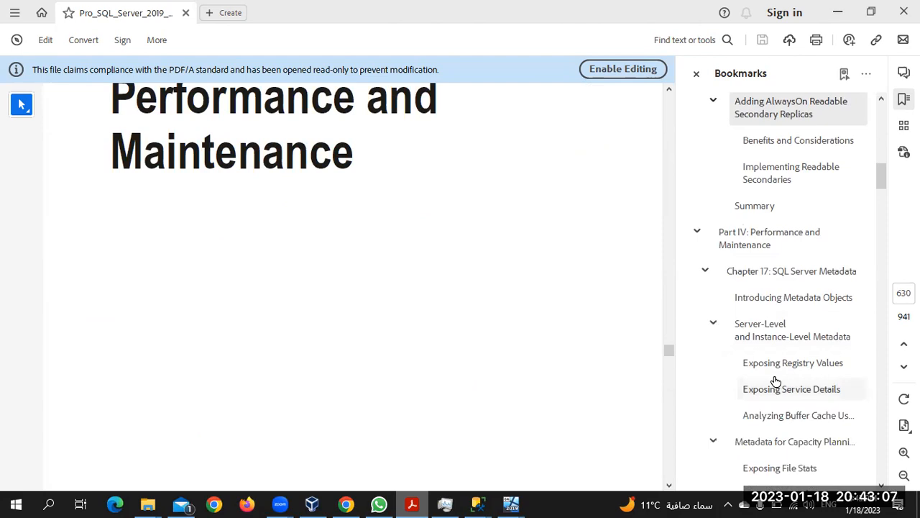
pyautogui.scroll(-2, 776, 381)
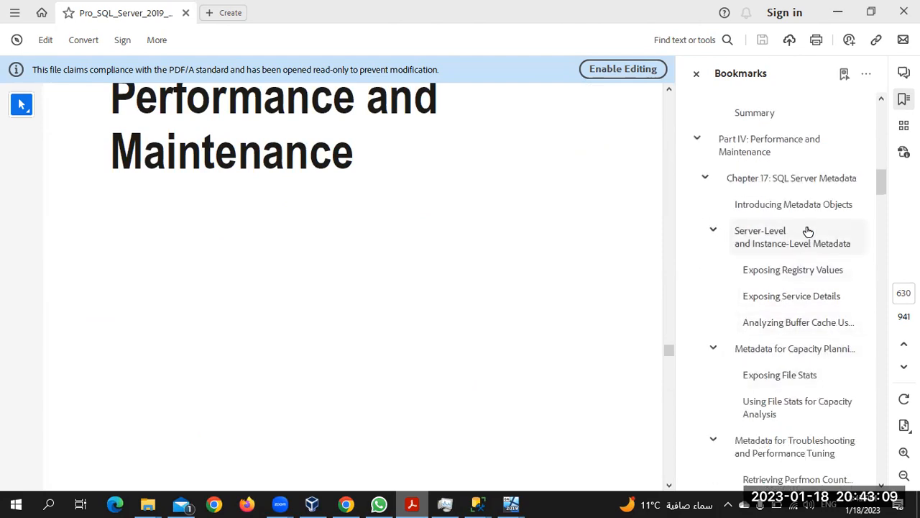
# Step: Jump to the 'Chapter 17: SQL Server Metadata' bookmark and scroll to Listings 17-1 and 17-2
pyautogui.click(794, 186)
pyautogui.scroll(-5, 380, 243)
pyautogui.scroll(-8, 380, 244)
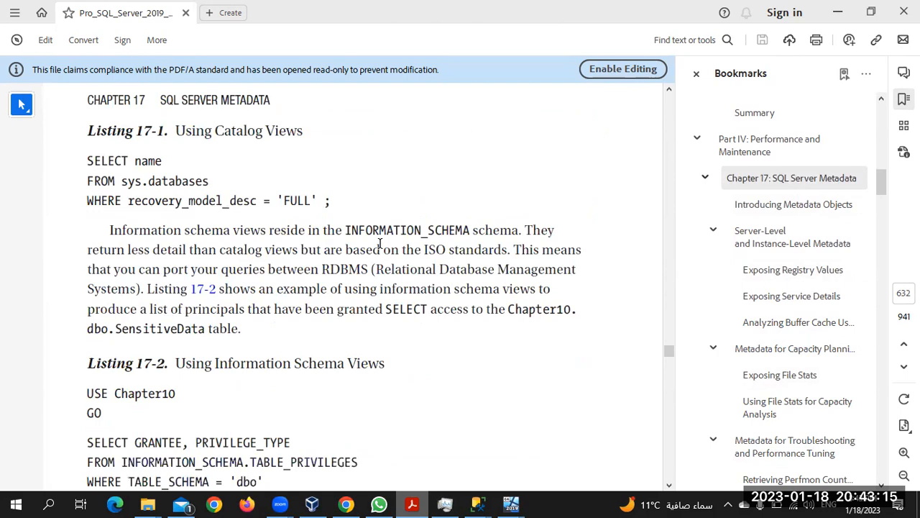
pyautogui.scroll(-1, 380, 243)
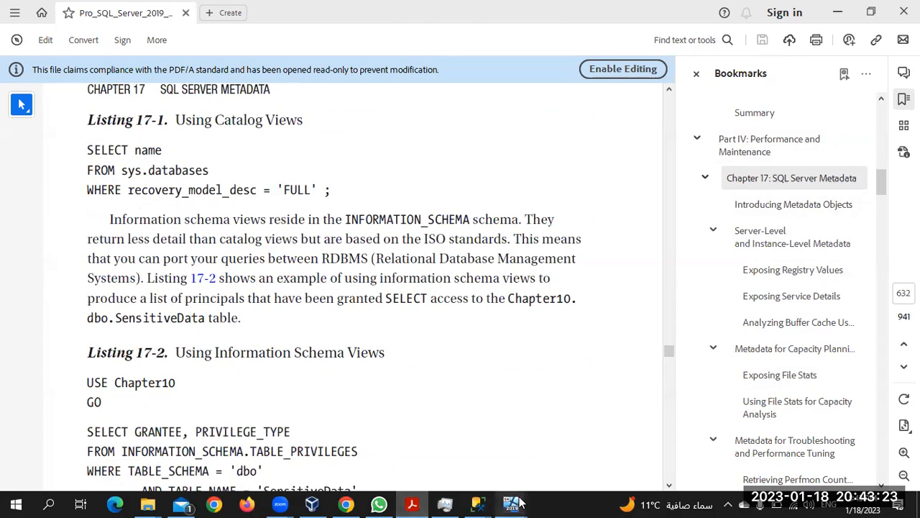
pyautogui.moveTo(483, 503)
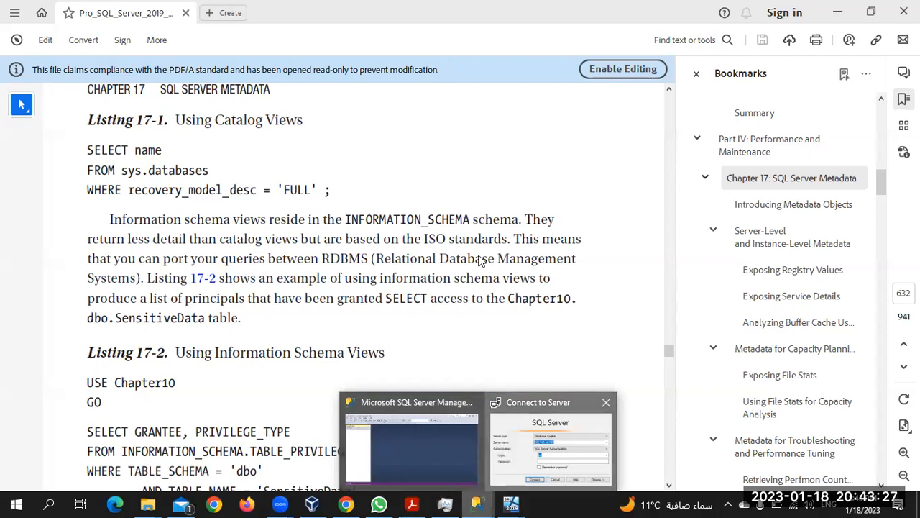
# Step: Switch to the AGNODE1 VirtualBox window showing test3's Snapshot and Log Reader agents in Replication Monitor
pyautogui.click(550, 442)
pyautogui.click(513, 167)
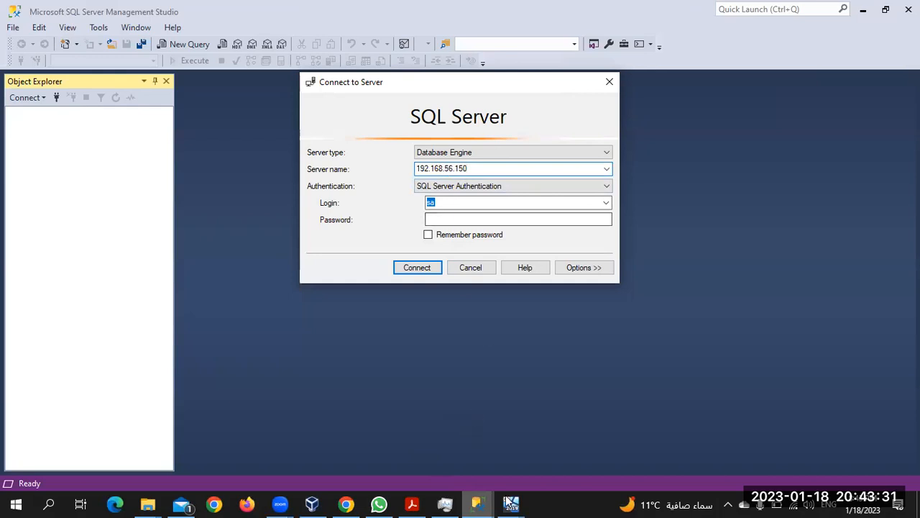
pyautogui.moveTo(509, 502)
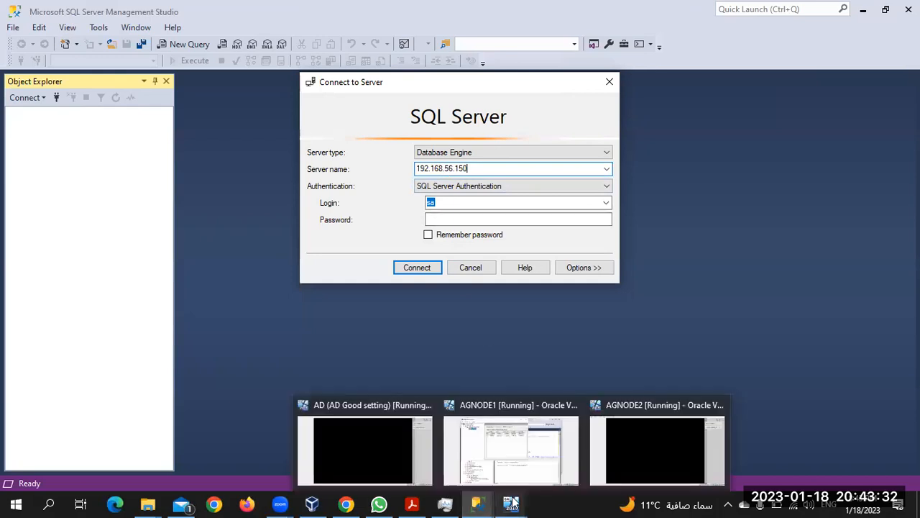
pyautogui.click(501, 444)
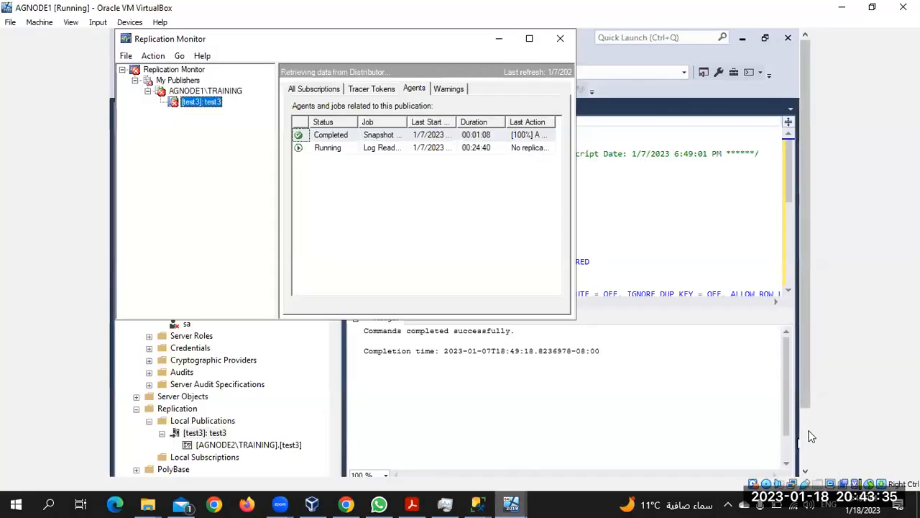
pyautogui.scroll(-2, 811, 437)
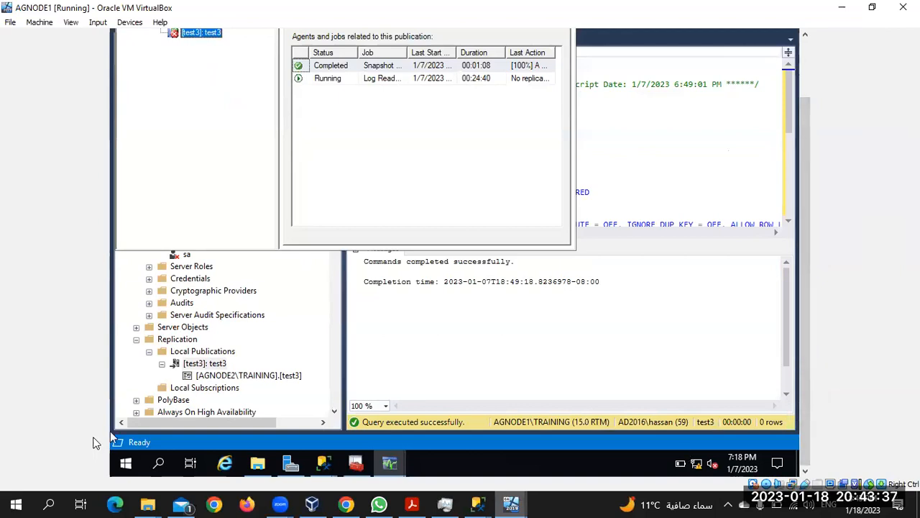